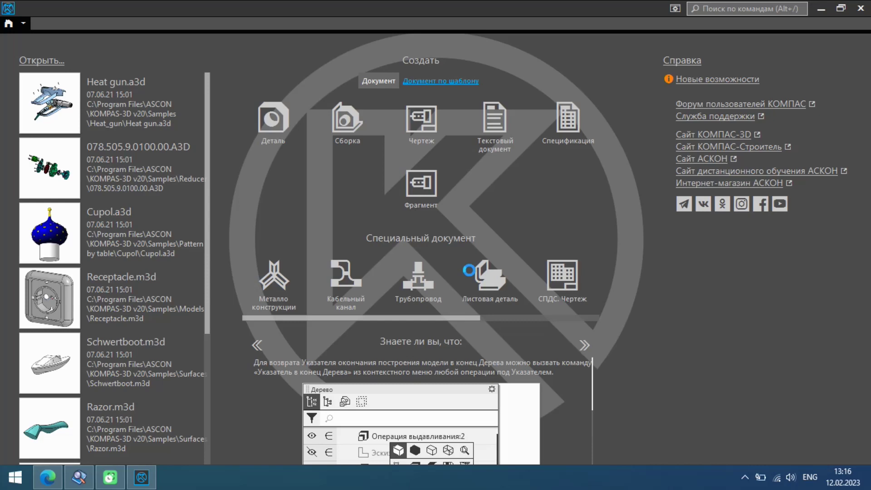
# Step: Create a new fragment and draw vertical and horizontal construction lines through the origin
pyautogui.click(421, 189)
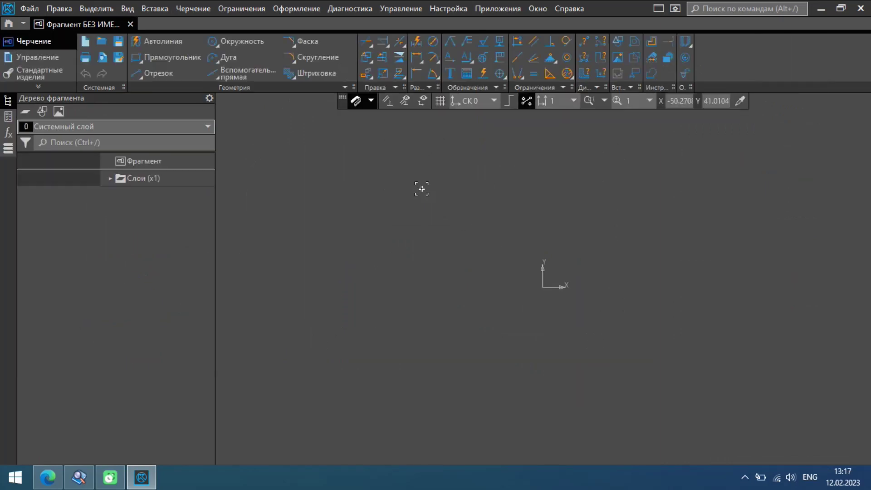
pyautogui.scroll(-3, 422, 190)
pyautogui.scroll(2, 467, 235)
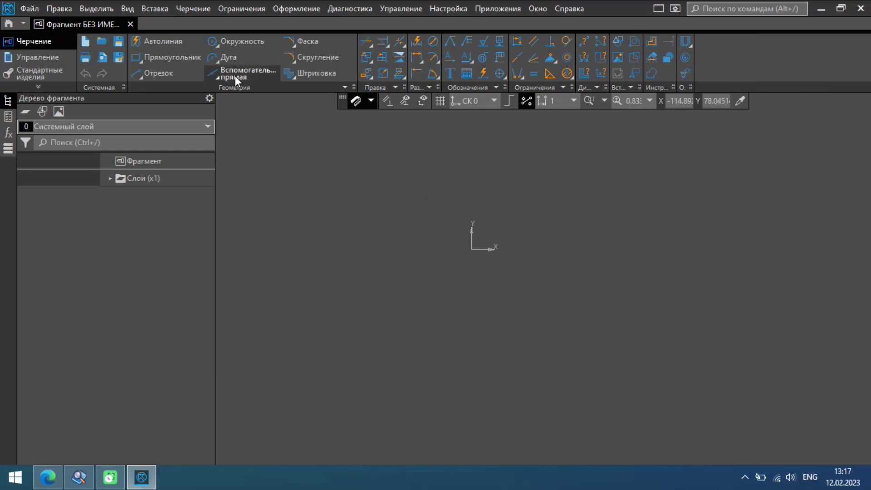
pyautogui.click(212, 71)
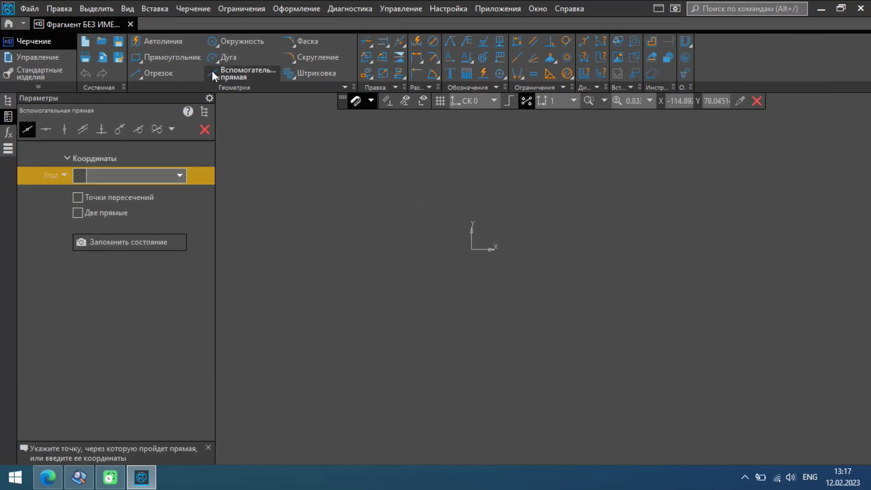
pyautogui.click(64, 125)
pyautogui.click(470, 251)
pyautogui.click(46, 129)
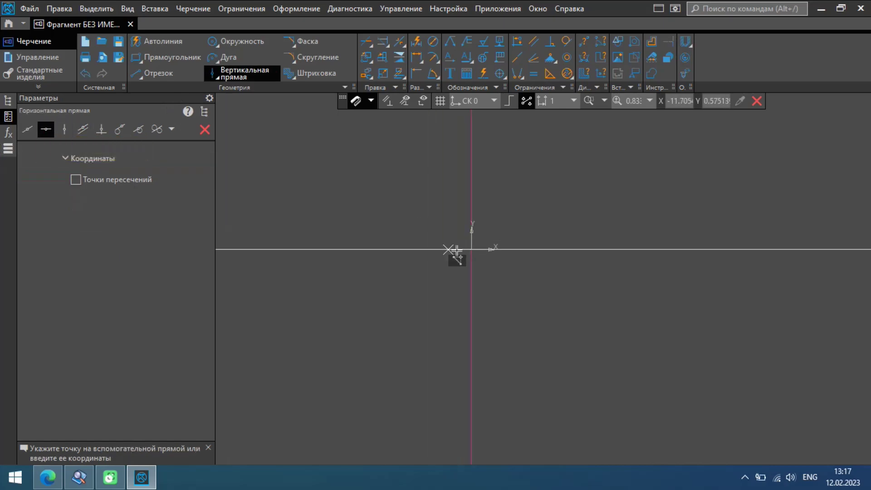
pyautogui.click(472, 249)
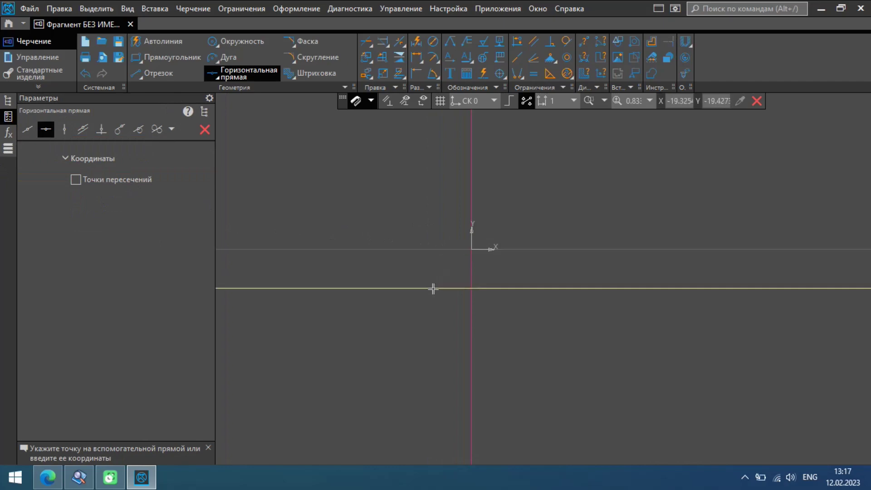
pyautogui.press('Escape')
pyautogui.scroll(1, 420, 219)
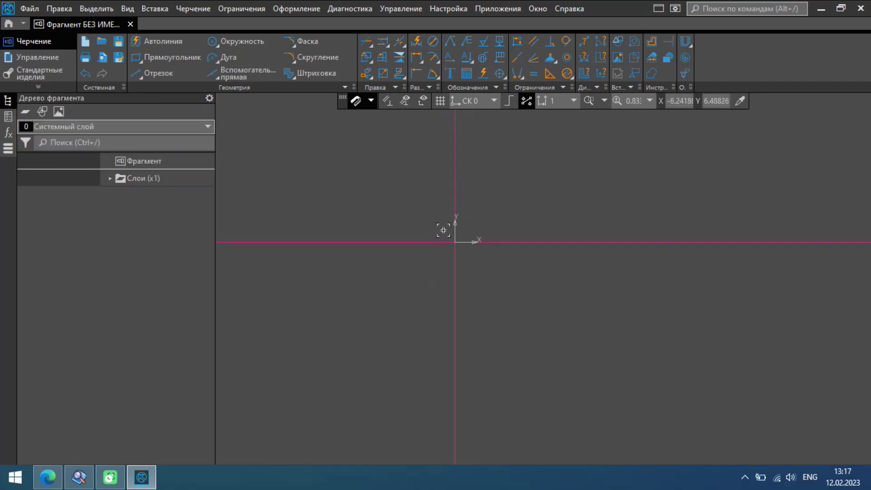
# Step: Check variant 1 in the STDU Viewer reference PDF, then in KOMPAS-3D draw a 94 mm diameter circle with axes at the origin
pyautogui.click(79, 476)
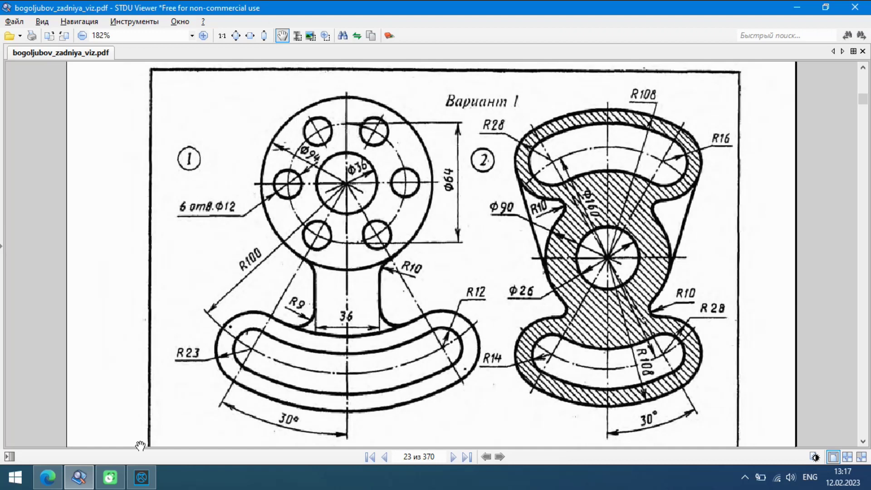
pyautogui.click(142, 477)
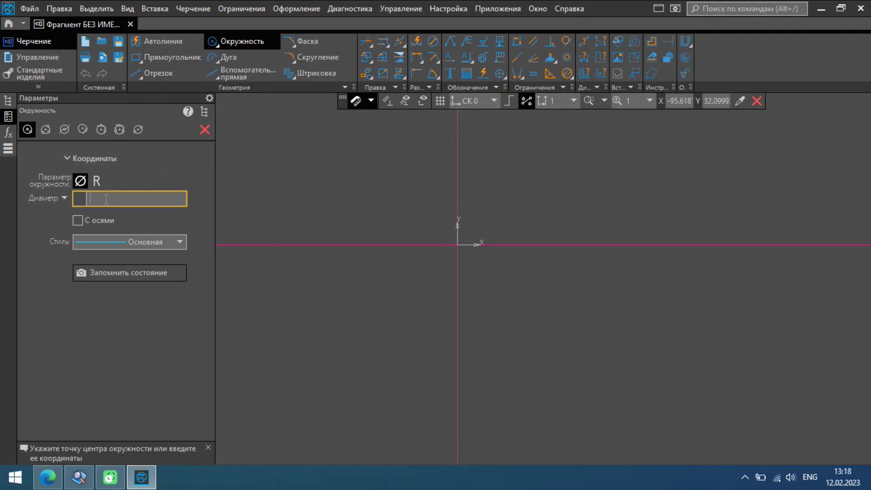
pyautogui.write('94')
pyautogui.click(79, 221)
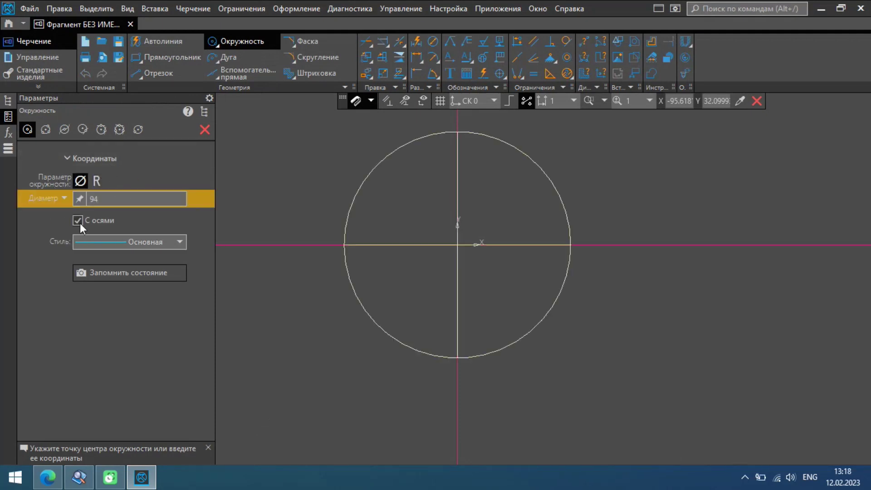
pyautogui.click(458, 244)
pyautogui.scroll(-2, 426, 272)
pyautogui.scroll(1, 426, 281)
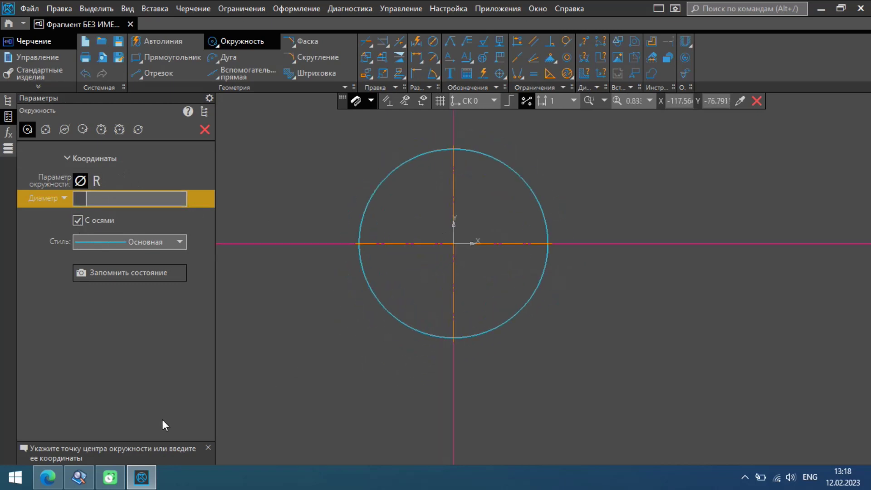
# Step: Consult the PDF in STDU Viewer, then back in KOMPAS-3D draw a 64 mm diameter circle without axes at the origin
pyautogui.click(79, 477)
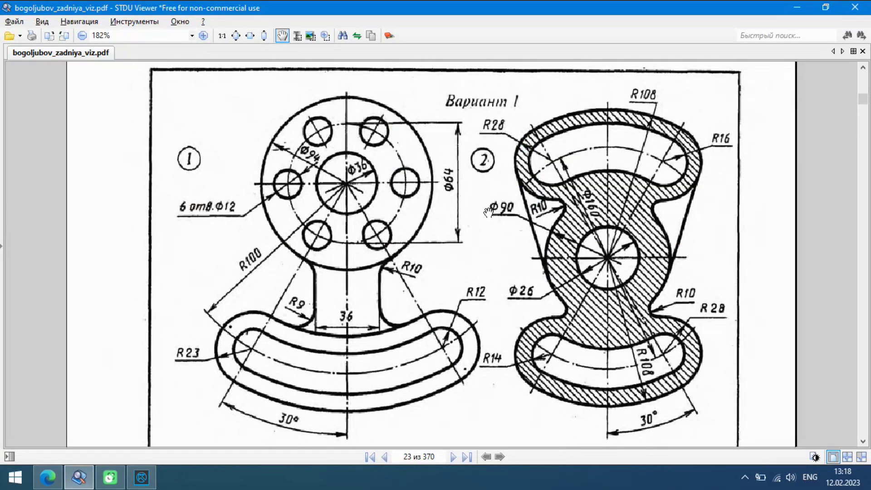
pyautogui.click(141, 477)
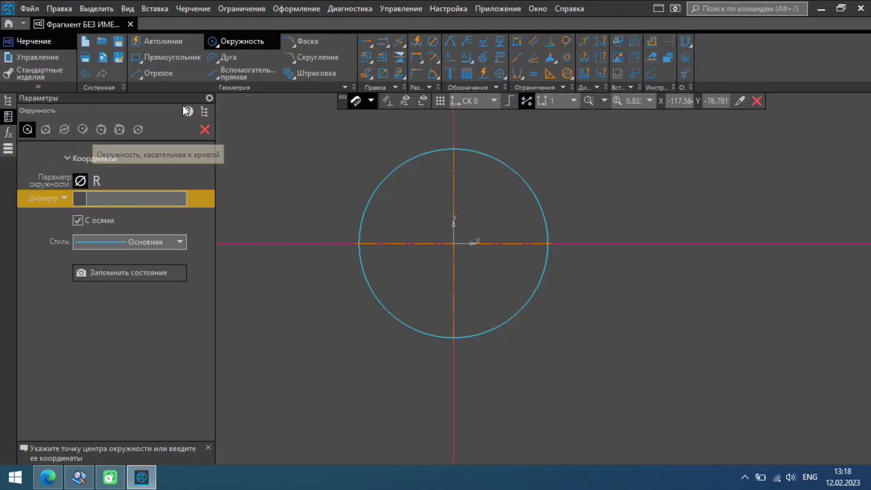
pyautogui.click(122, 196)
pyautogui.write('64')
pyautogui.click(108, 222)
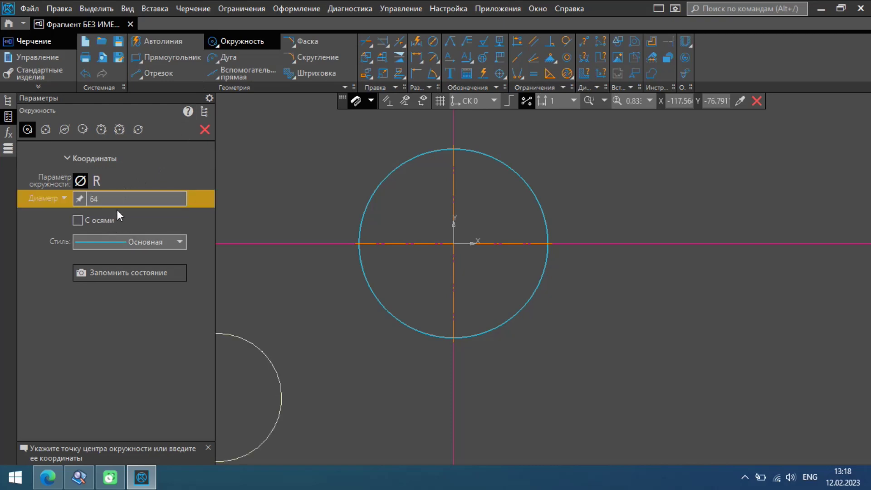
pyautogui.click(453, 241)
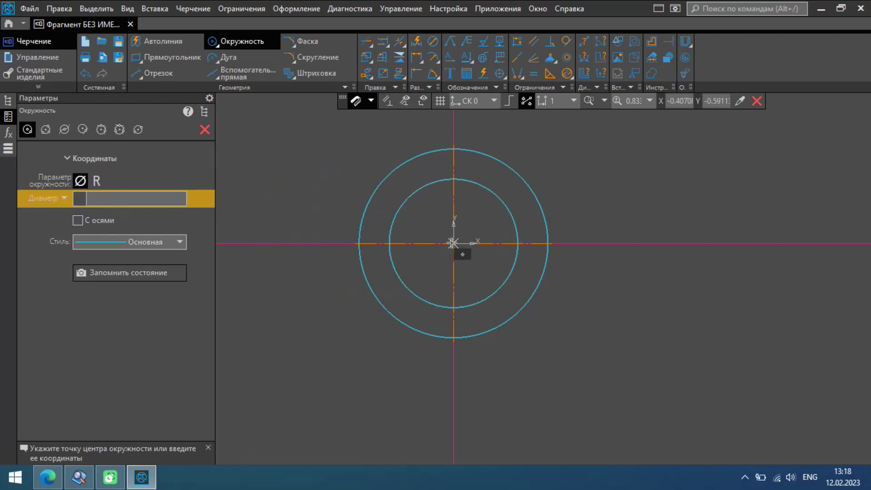
pyautogui.press('Escape')
# Step: Change the 64 mm circle's line style to the dash-dot centre line
pyautogui.click(431, 188)
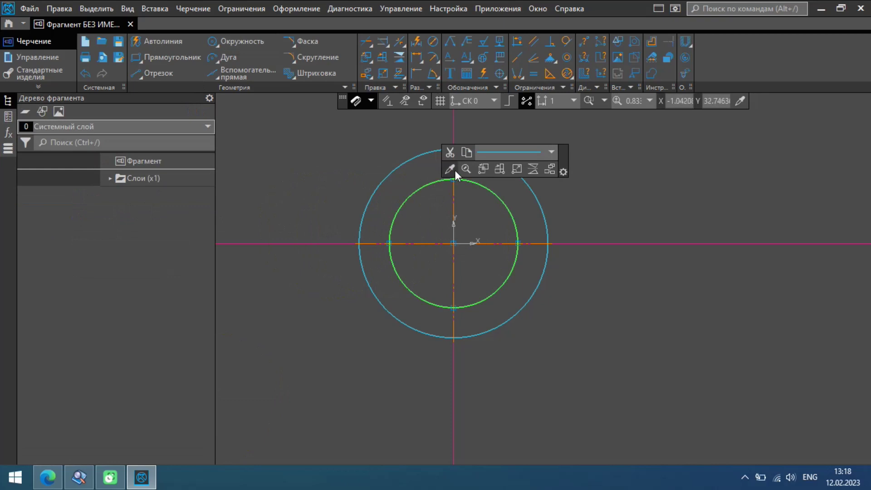
pyautogui.click(484, 152)
pyautogui.click(499, 200)
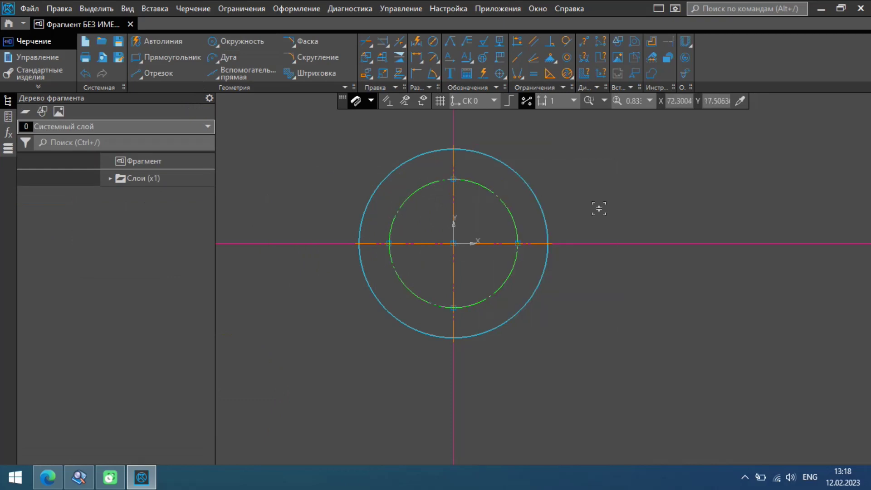
# Step: Check the hole pattern in the STDU Viewer PDF, then in KOMPAS-3D divide the 64 mm circle into 6 segments with points, starting at its left quadrant
pyautogui.click(233, 47)
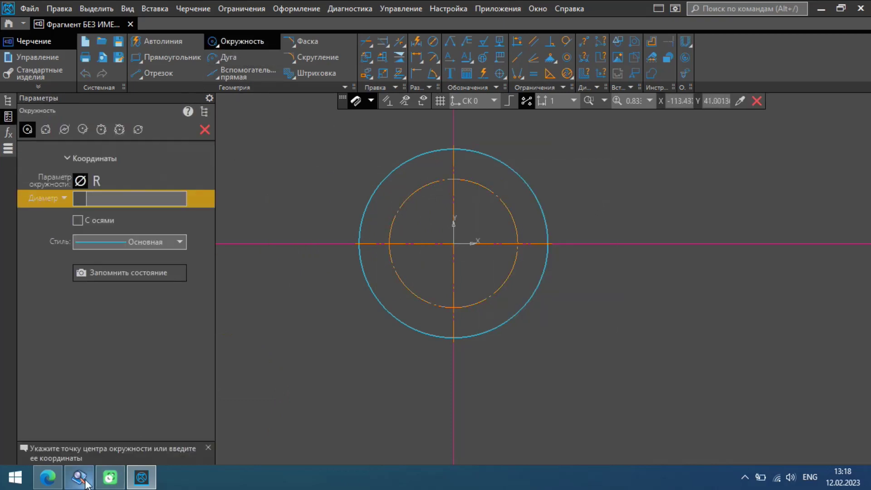
pyautogui.click(79, 477)
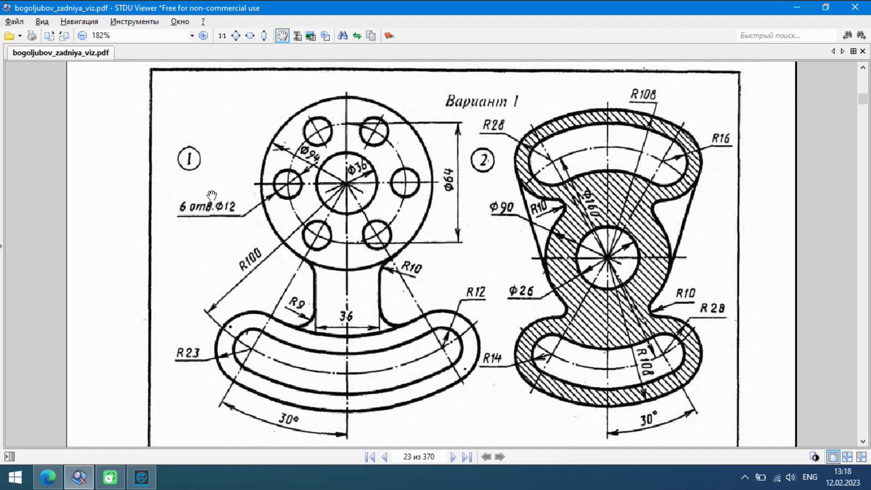
pyautogui.click(155, 468)
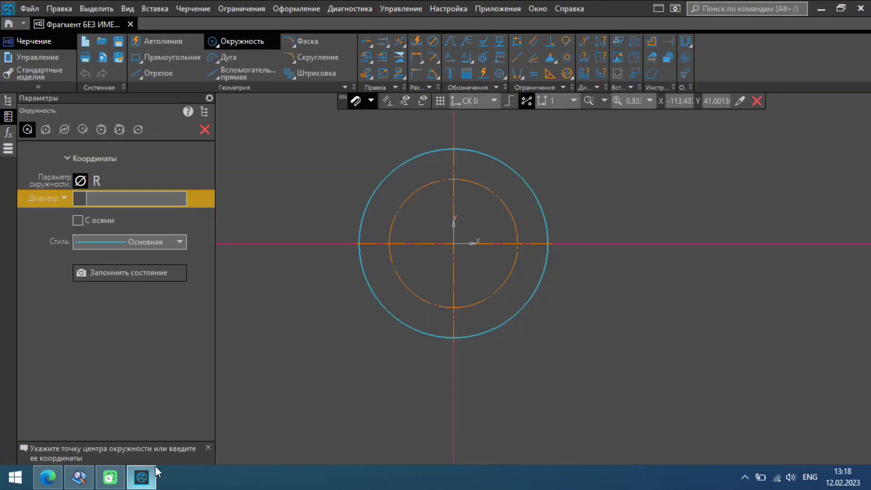
pyautogui.click(184, 86)
pyautogui.moveTo(171, 89); pyautogui.dragTo(167, 122)
pyautogui.click(112, 188)
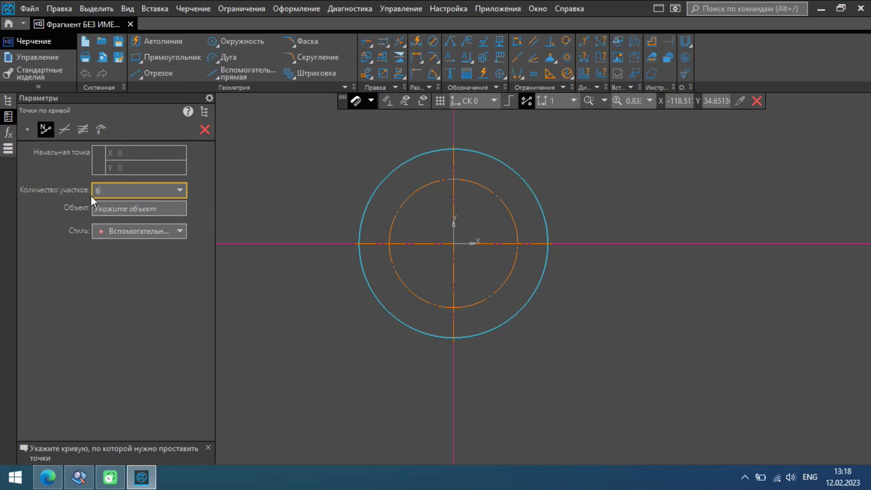
pyautogui.click(399, 207)
pyautogui.click(390, 244)
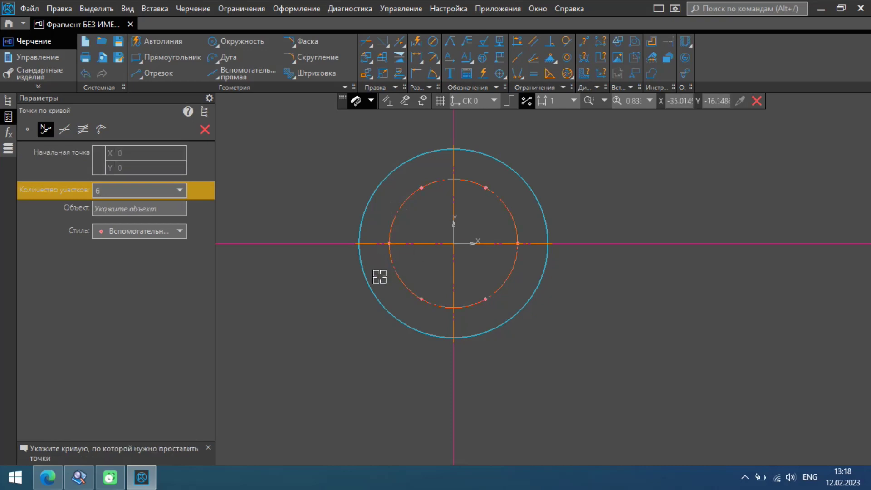
# Step: Draw a 12 mm diameter circle with axes at the leftmost point of the 64 mm circle
pyautogui.click(218, 45)
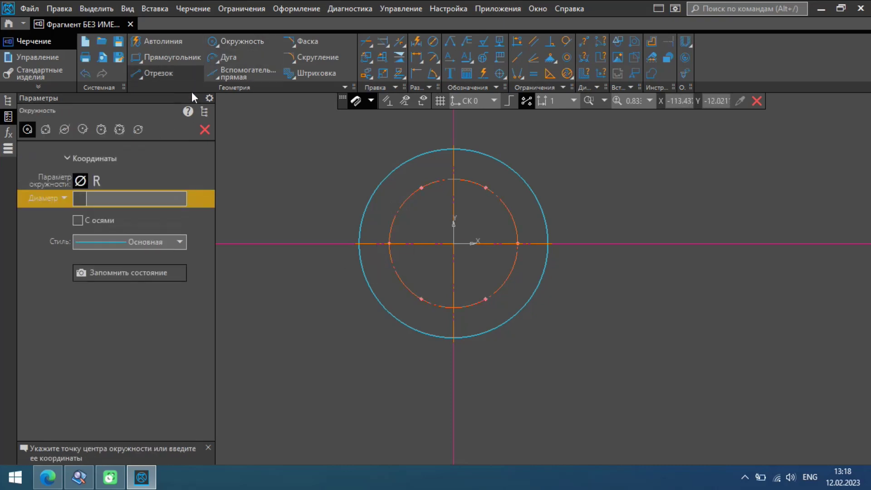
pyautogui.click(106, 200)
pyautogui.write('12')
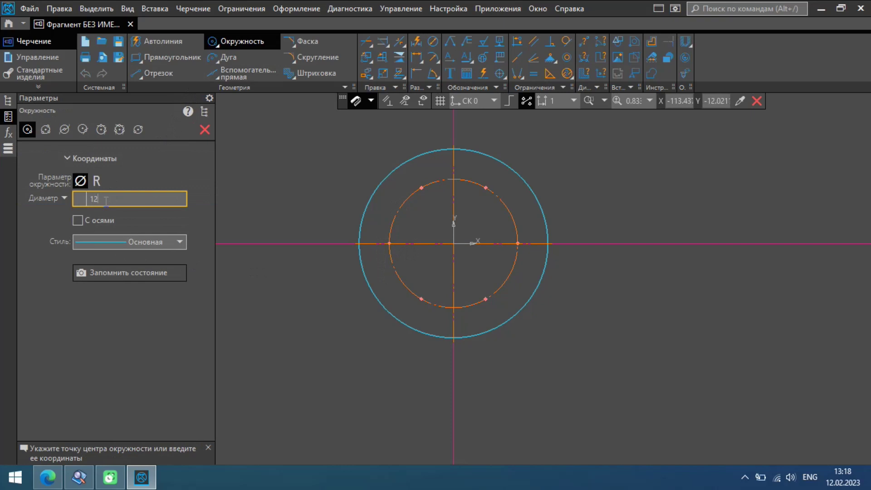
pyautogui.press('Return')
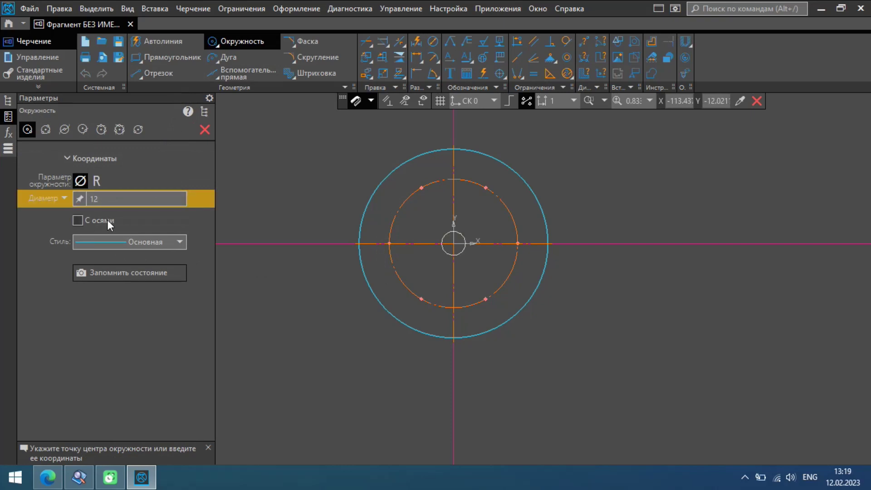
pyautogui.click(390, 244)
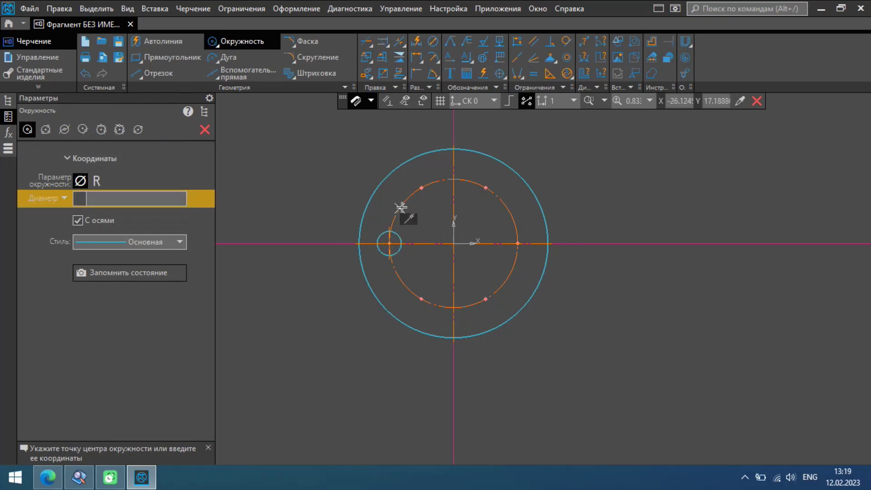
pyautogui.press('Escape')
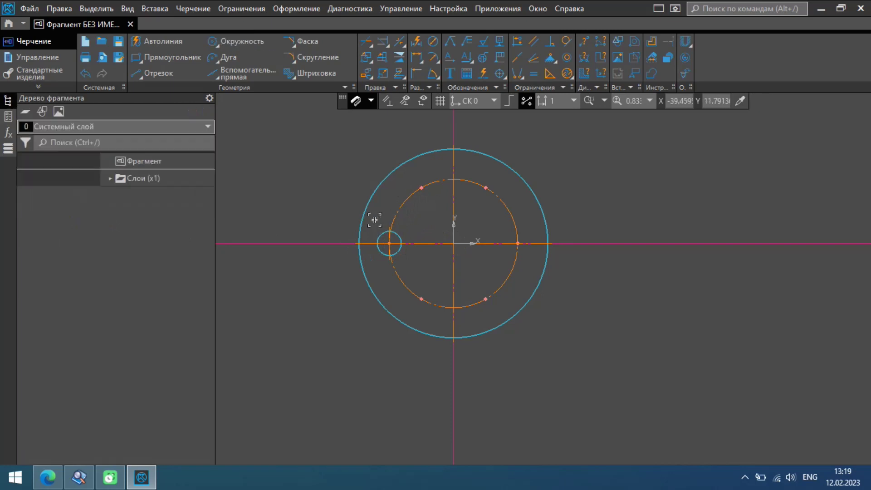
# Step: Copy the 12 mm circle and its axes to the clipboard, using the circle's centre as the base point
pyautogui.scroll(2, 359, 223)
pyautogui.moveTo(346, 217); pyautogui.dragTo(439, 280)
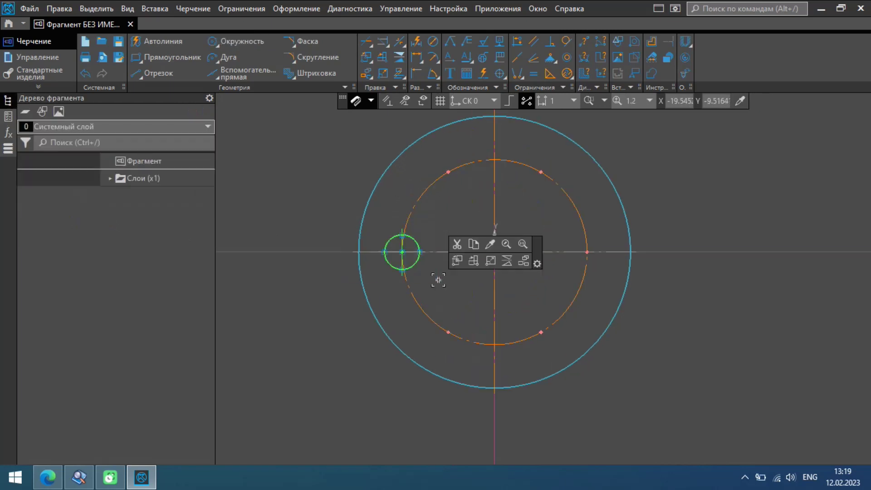
pyautogui.hotkey('ctrl', 'c')
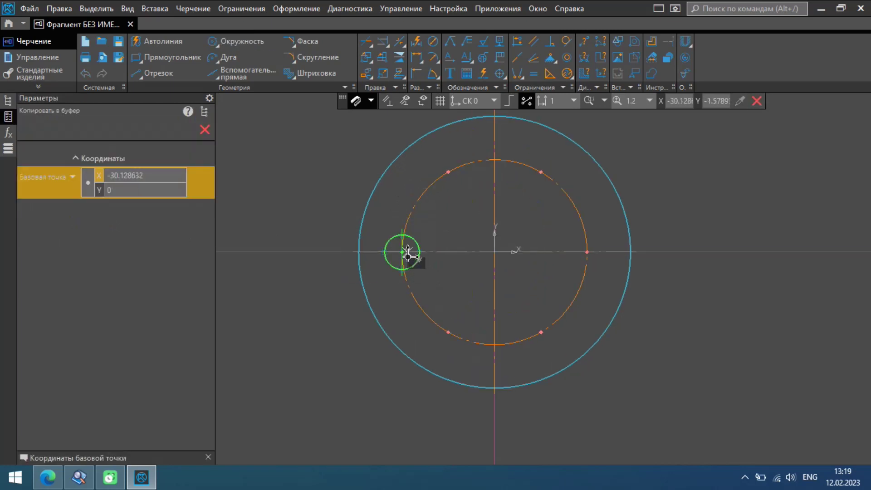
pyautogui.click(402, 252)
# Step: Paste the copied hole onto the five remaining points of the 64 mm circle
pyautogui.hotkey('ctrl', 'v')
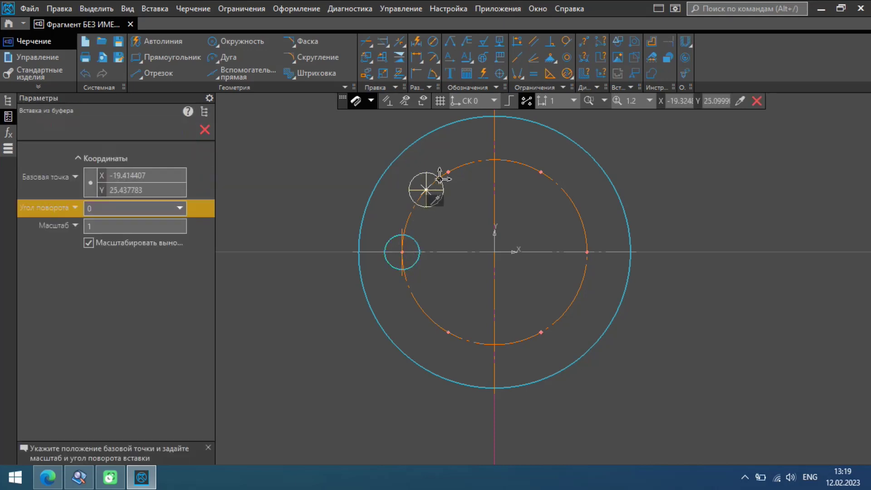
pyautogui.click(448, 172)
pyautogui.click(541, 172)
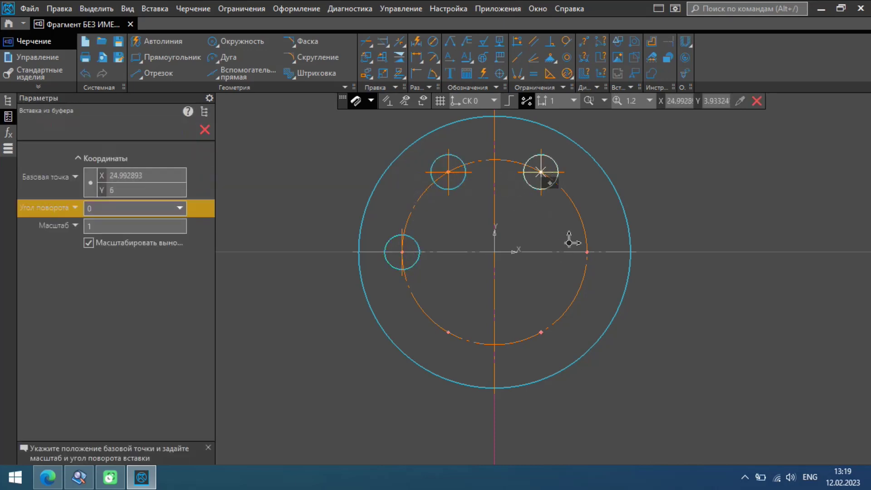
pyautogui.click(588, 252)
pyautogui.click(541, 332)
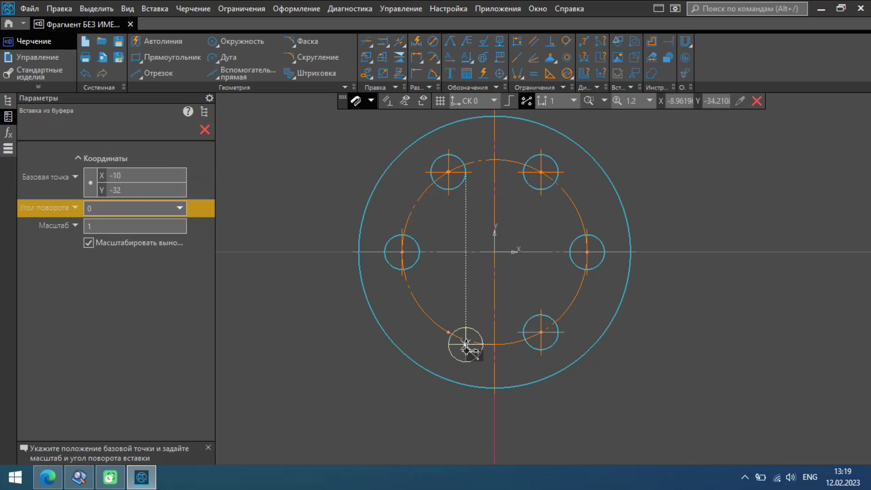
pyautogui.click(447, 332)
pyautogui.press('Escape')
pyautogui.scroll(-1, 438, 253)
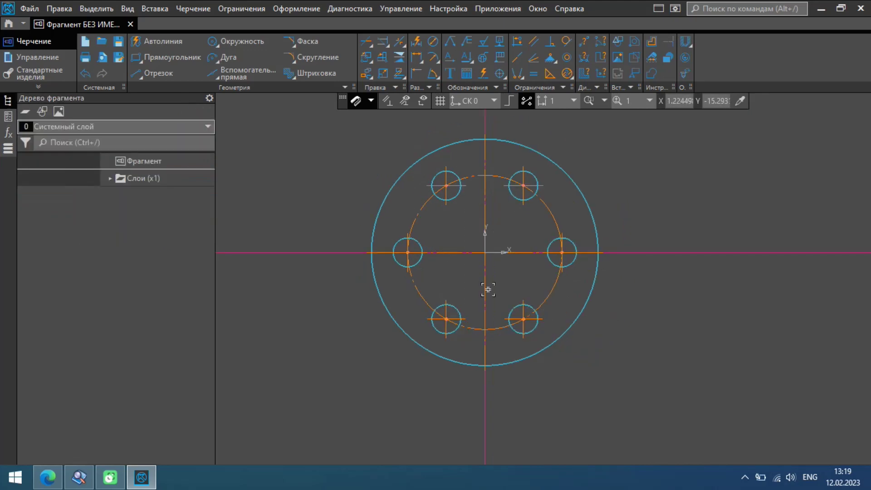
# Step: Check the central hole size in the STDU Viewer PDF, then in KOMPAS-3D draw a 36 mm diameter circle with axes at the flange centre
pyautogui.scroll(-4, 481, 286)
pyautogui.scroll(1, 473, 281)
pyautogui.click(80, 478)
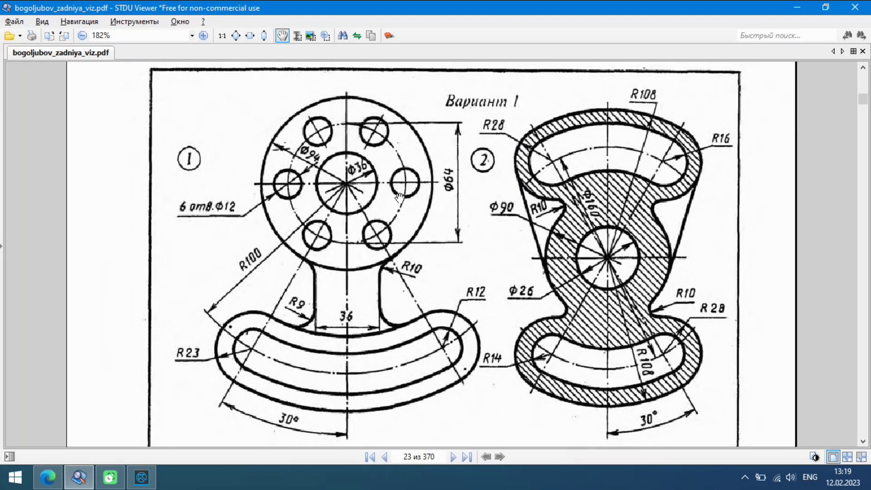
pyautogui.click(144, 477)
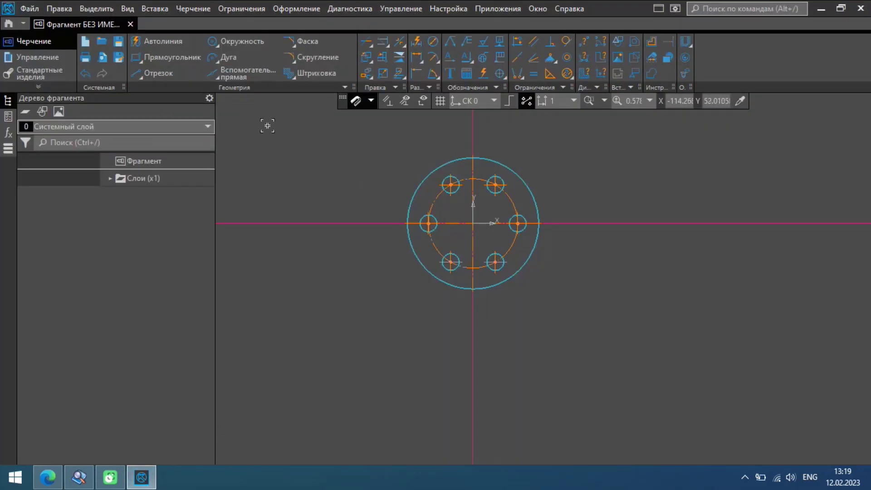
pyautogui.click(116, 198)
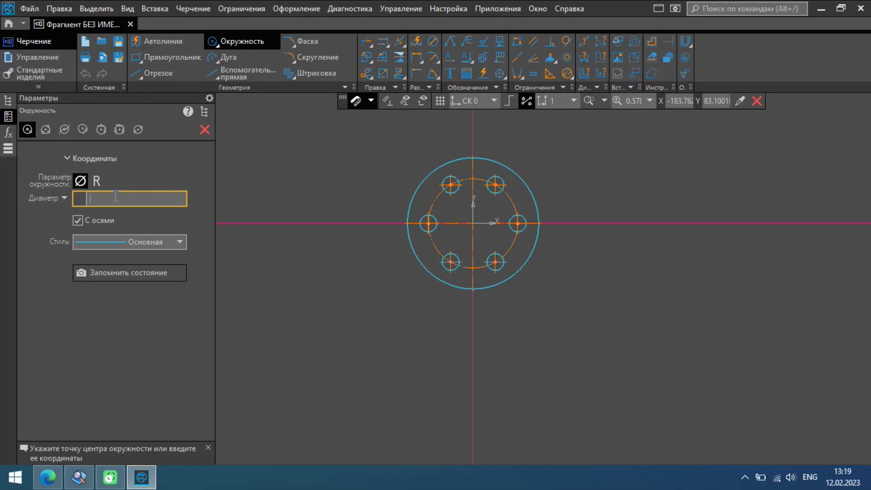
pyautogui.write('36')
pyautogui.press('Return')
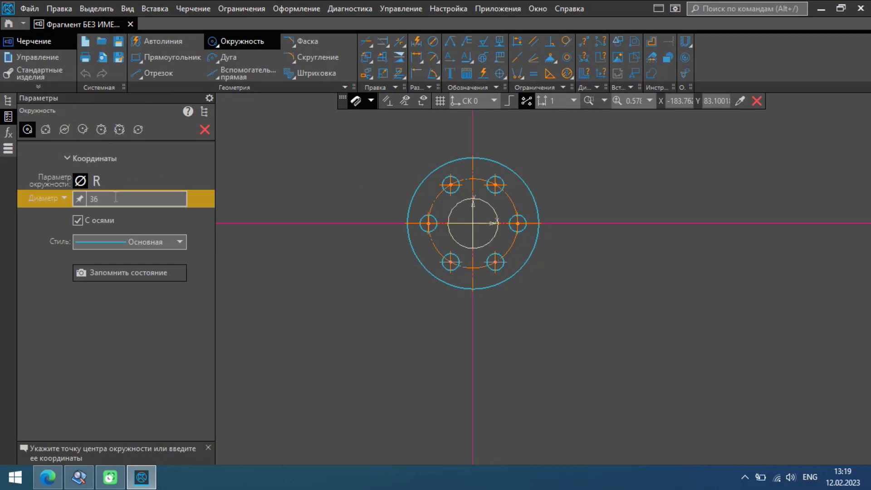
pyautogui.click(472, 224)
pyautogui.press('Escape')
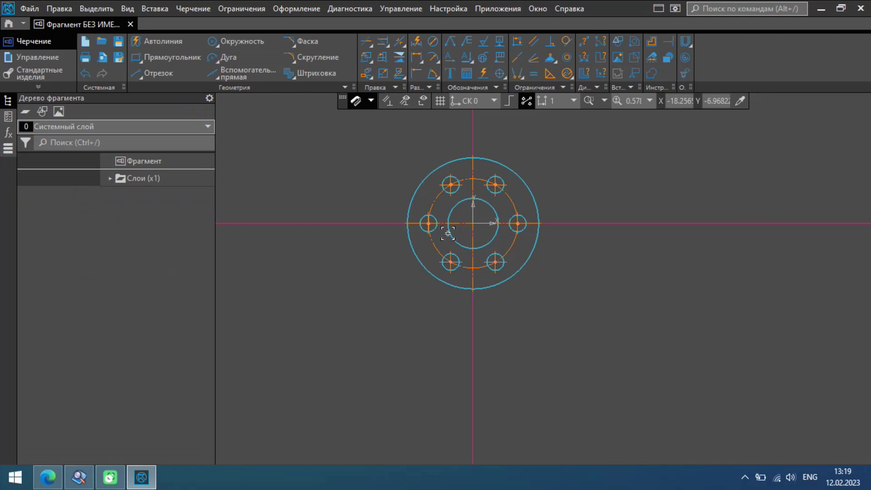
# Step: Examine the dimensions of the neck and curved slotted base of part 1 in the STDU Viewer PDF, then return to KOMPAS-3D
pyautogui.scroll(3, 460, 233)
pyautogui.scroll(-5, 447, 187)
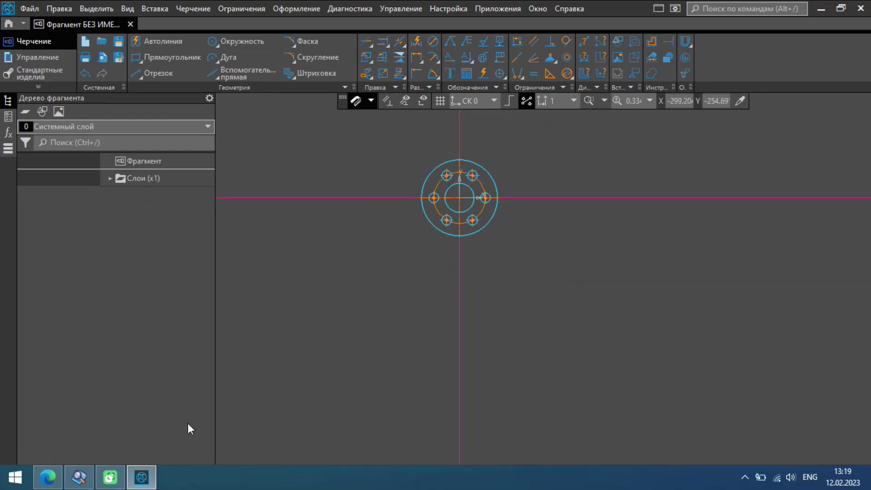
pyautogui.click(85, 472)
pyautogui.scroll(-5, 353, 263)
pyautogui.scroll(5, 353, 263)
pyautogui.scroll(-3, 343, 240)
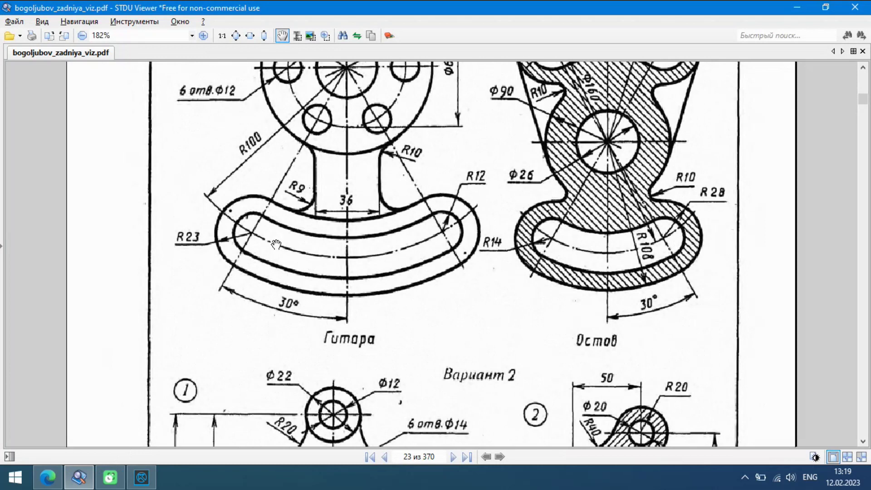
pyautogui.scroll(3, 276, 245)
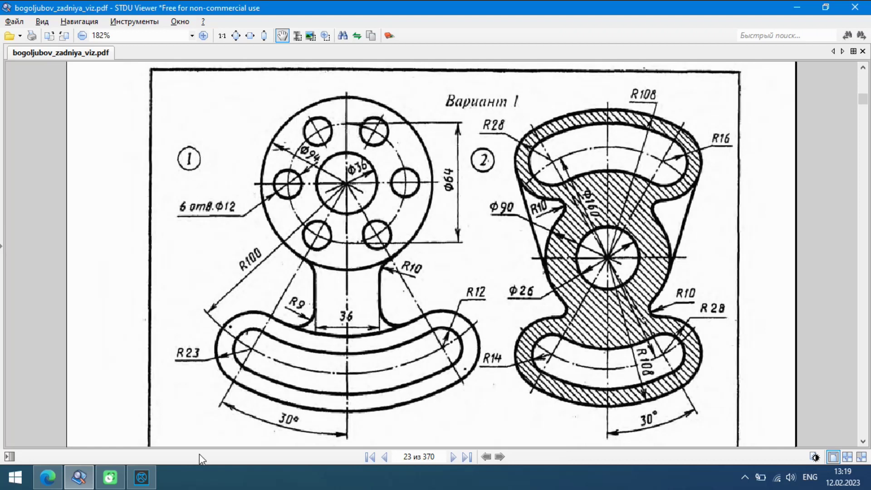
pyautogui.click(84, 480)
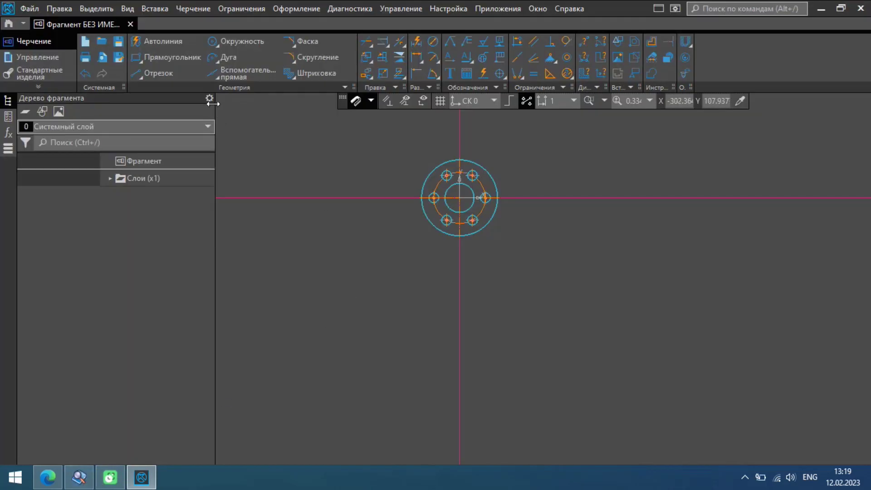
# Step: Draw a circle of radius 100 mm with axes, centred on the flange centre
pyautogui.click(236, 41)
pyautogui.click(97, 181)
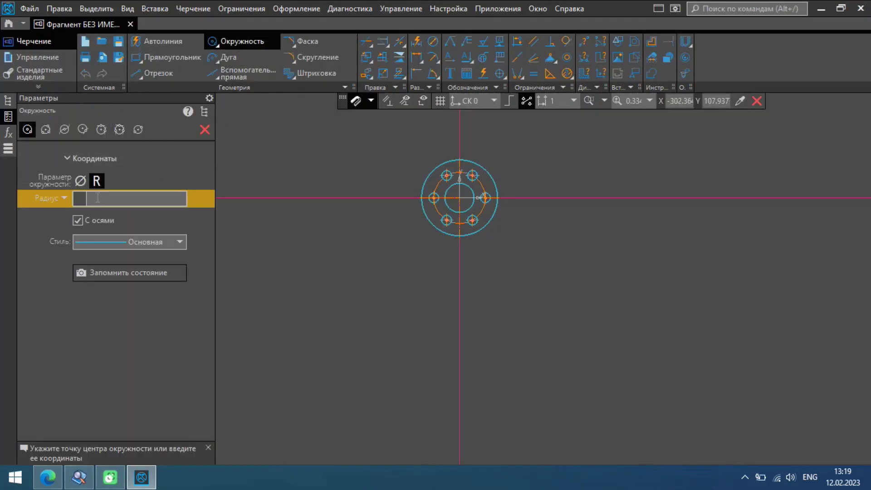
pyautogui.write('100')
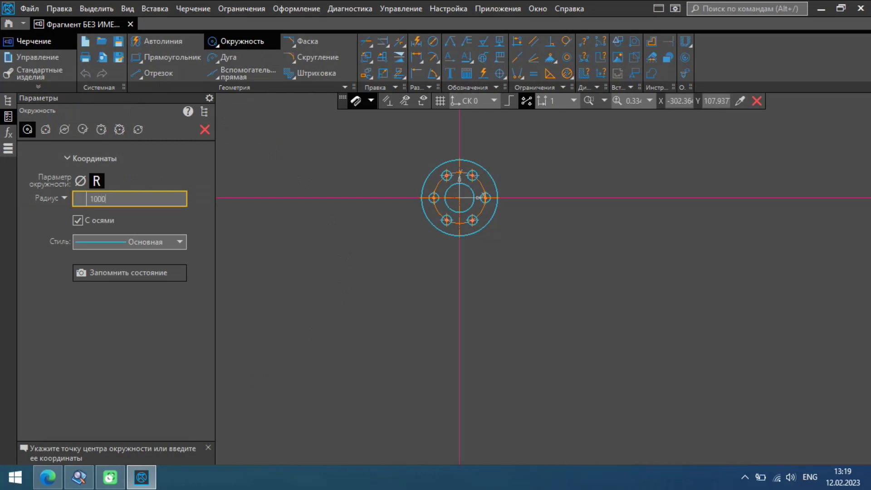
pyautogui.press('Return')
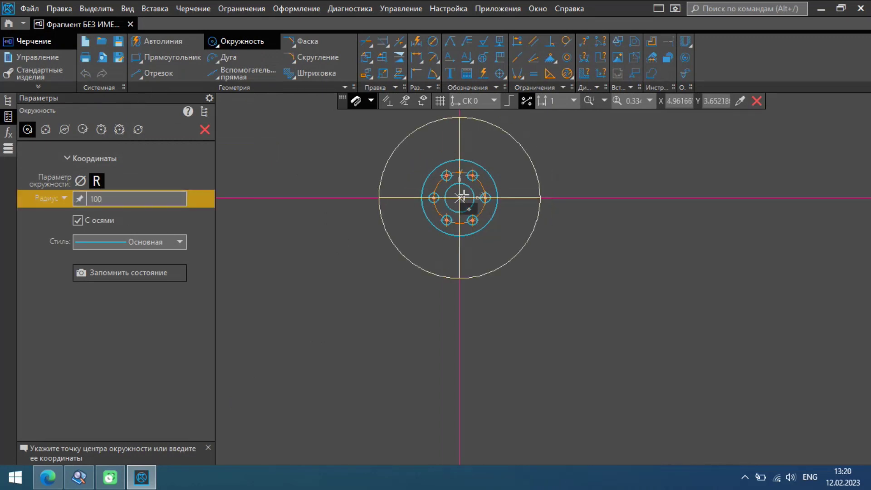
pyautogui.press('Escape')
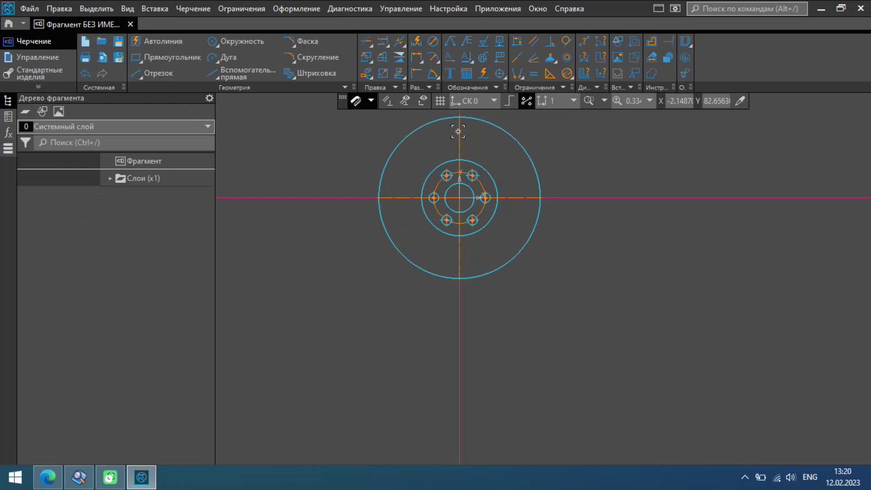
pyautogui.press('Return')
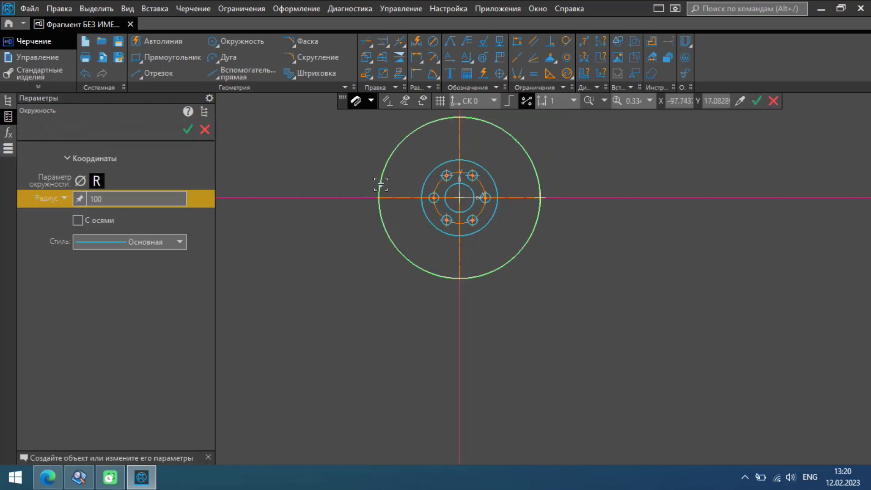
pyautogui.click(108, 222)
pyautogui.click(107, 221)
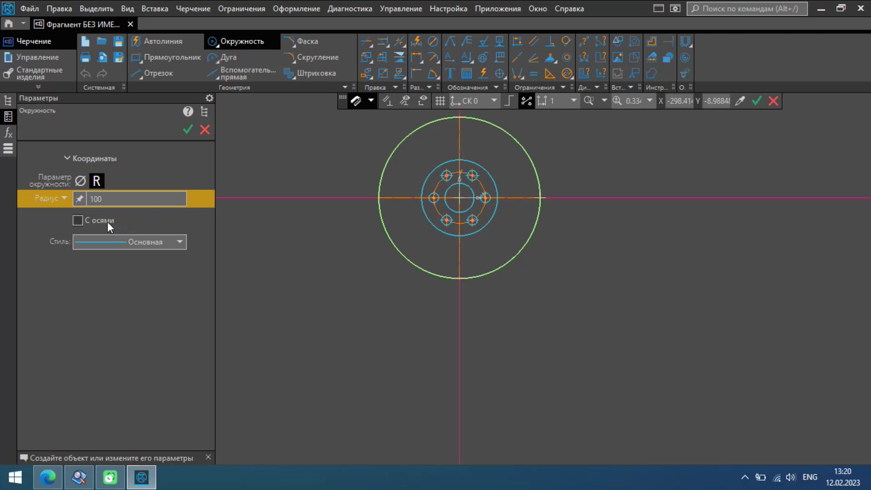
pyautogui.click(187, 130)
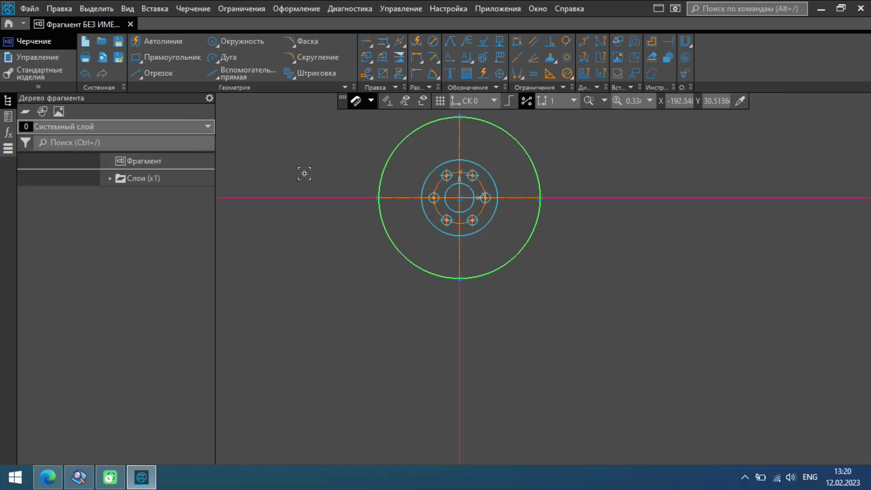
# Step: Change the line style of the 100 mm radius circle to the dash-dot centreline style
pyautogui.scroll(-4, 381, 225)
pyautogui.scroll(3, 409, 240)
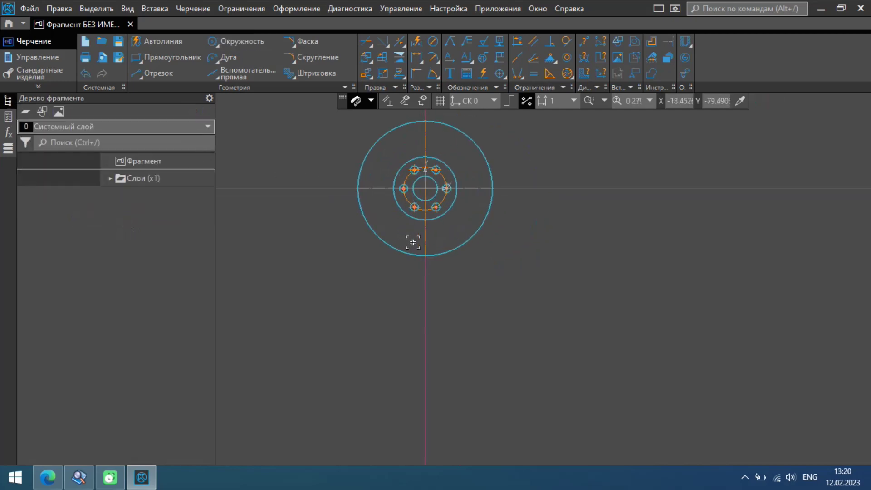
pyautogui.click(396, 249)
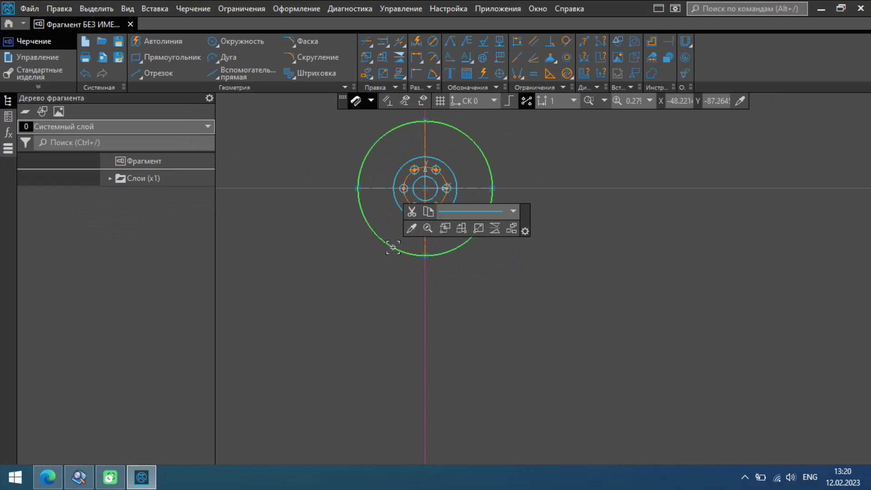
pyautogui.click(458, 212)
pyautogui.click(461, 259)
pyautogui.click(500, 268)
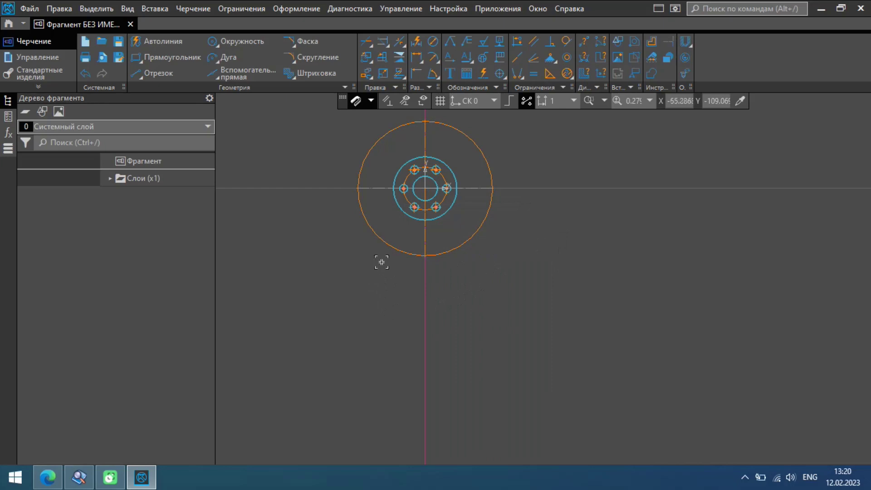
# Step: Check the base's angle in the STDU Viewer PDF, then in KOMPAS-3D draw a construction line at 60° through the flange centre
pyautogui.click(148, 479)
pyautogui.click(79, 477)
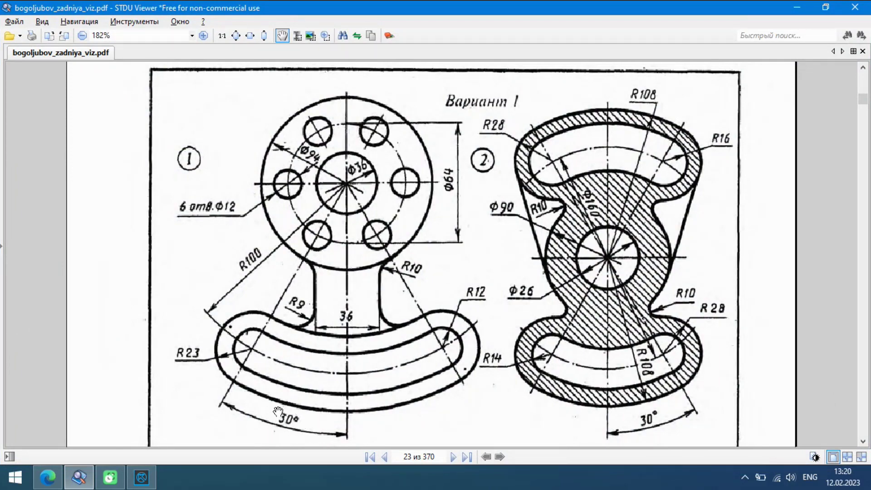
pyautogui.click(141, 477)
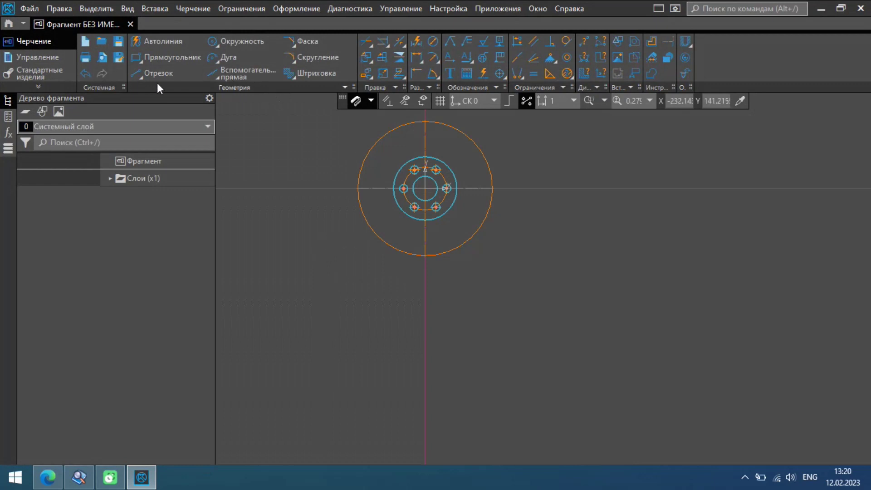
pyautogui.click(157, 75)
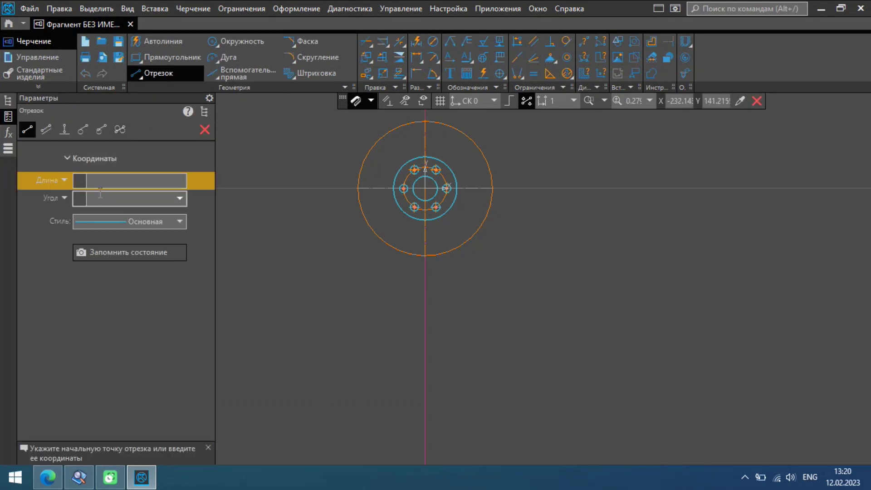
pyautogui.click(209, 77)
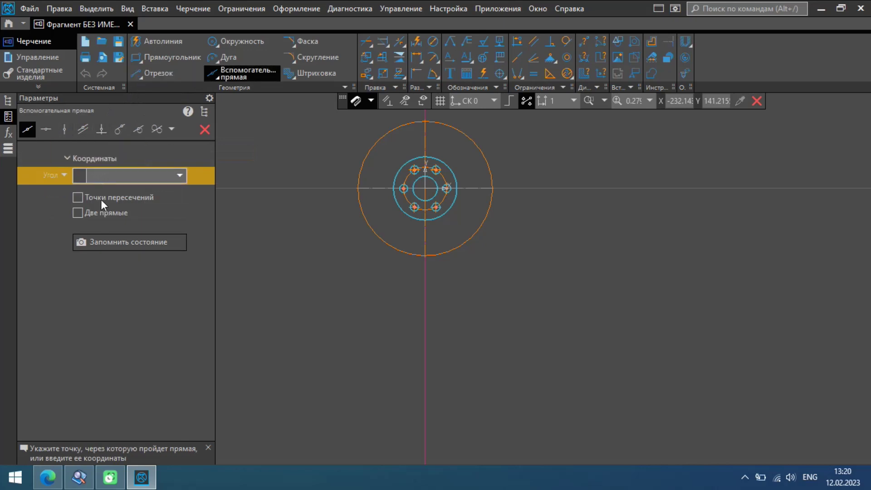
pyautogui.click(110, 177)
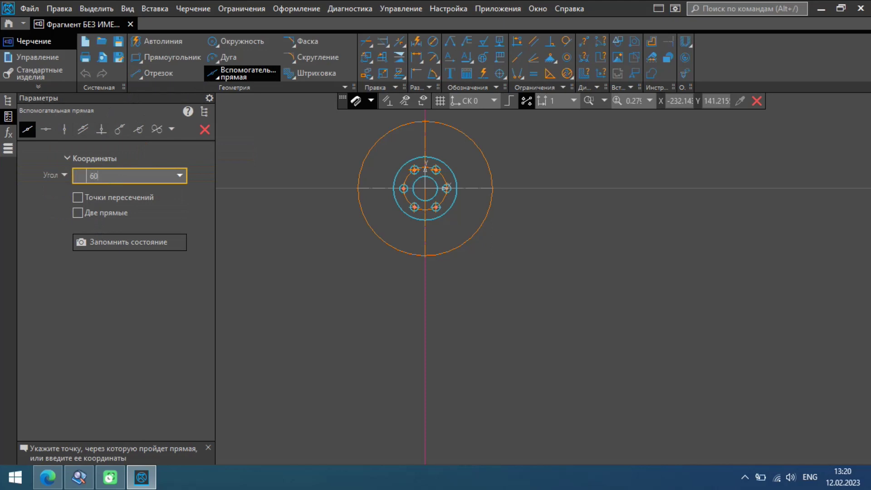
pyautogui.write('60')
pyautogui.press('Return')
pyautogui.scroll(3, 450, 190)
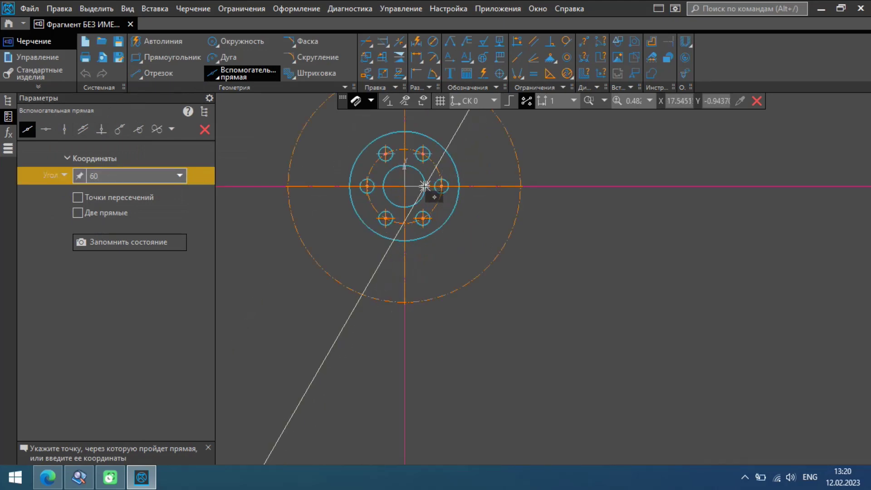
pyautogui.click(403, 186)
pyautogui.press('Escape')
pyautogui.scroll(-1, 404, 235)
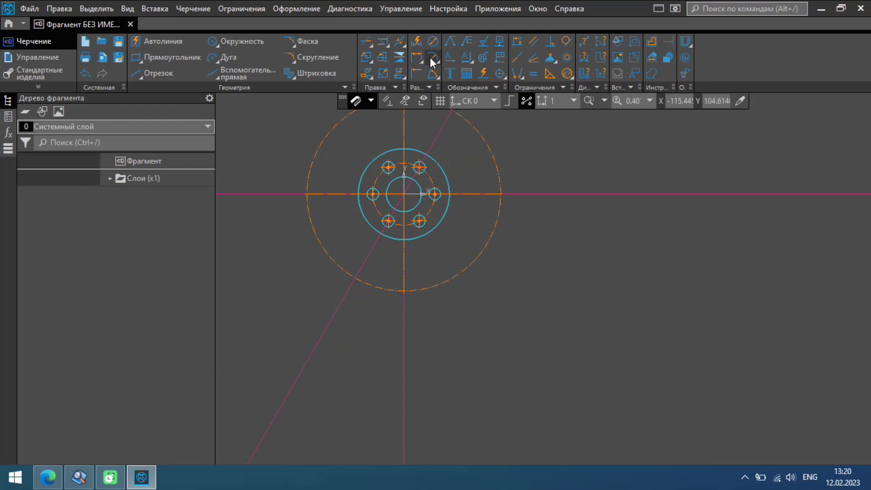
# Step: Measure the angle between the inclined construction line and the vertical axis with a temporary angular dimension, without placing it
pyautogui.click(364, 263)
pyautogui.click(400, 272)
pyautogui.scroll(13, 367, 325)
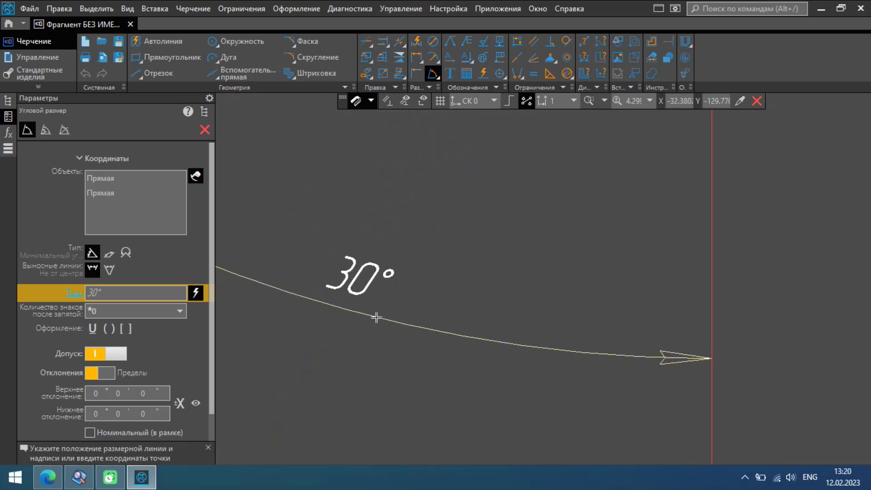
pyautogui.press('Escape')
pyautogui.scroll(-5, 427, 293)
pyautogui.scroll(-6, 428, 292)
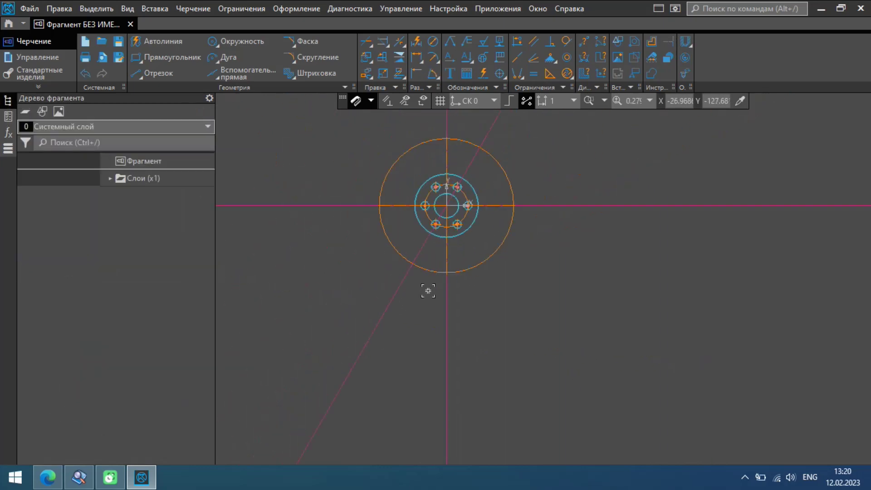
pyautogui.scroll(1, 464, 210)
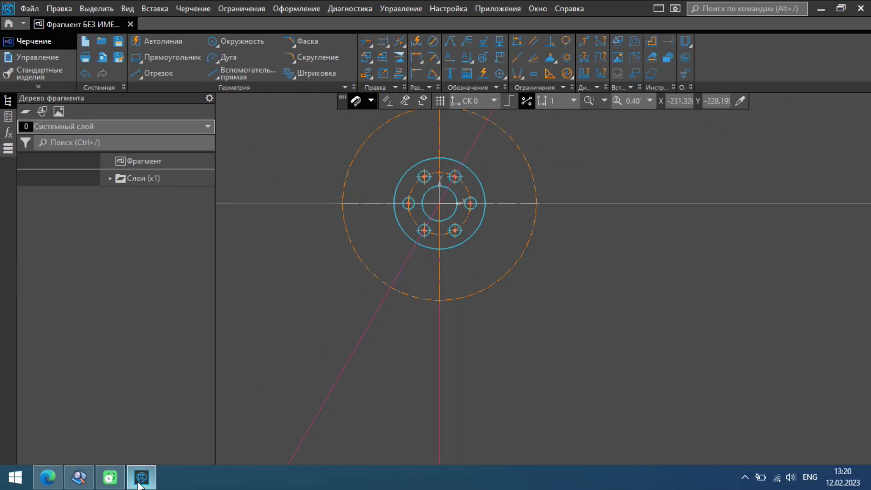
# Step: Check the base's end radius in the STDU Viewer PDF, then in KOMPAS-3D draw a 23 mm radius circle without axes where the inclined line crosses the 100 mm radius circle
pyautogui.click(79, 477)
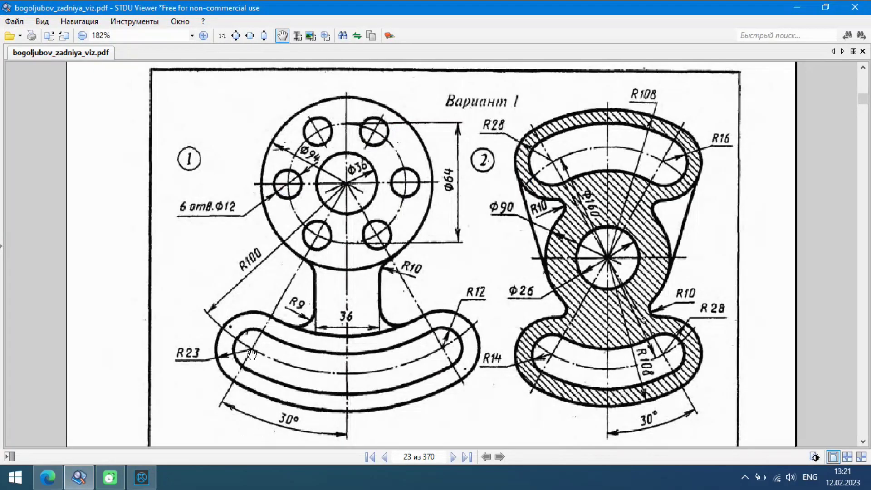
pyautogui.click(142, 477)
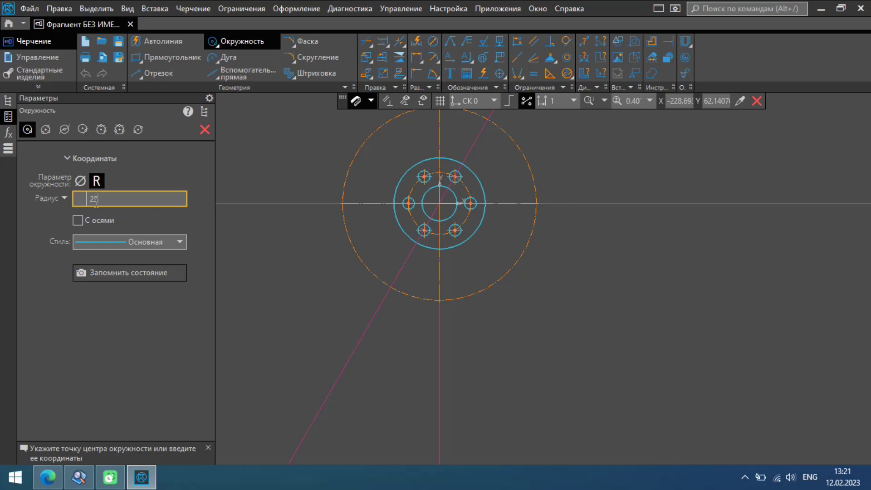
pyautogui.press('Return')
pyautogui.scroll(3, 393, 290)
pyautogui.click(389, 285)
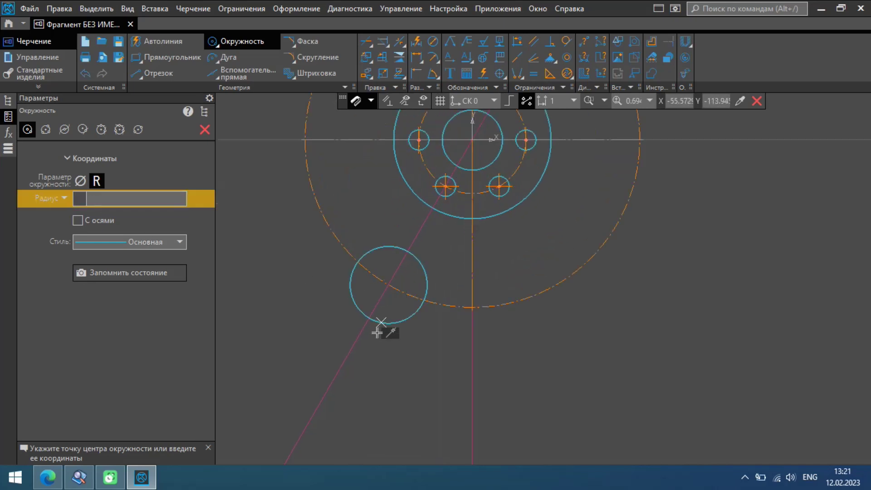
# Step: Check the slot's end radius in the STDU Viewer PDF, then in KOMPAS-3D draw a 12 mm radius circle concentric with the 23 mm radius circle
pyautogui.click(79, 478)
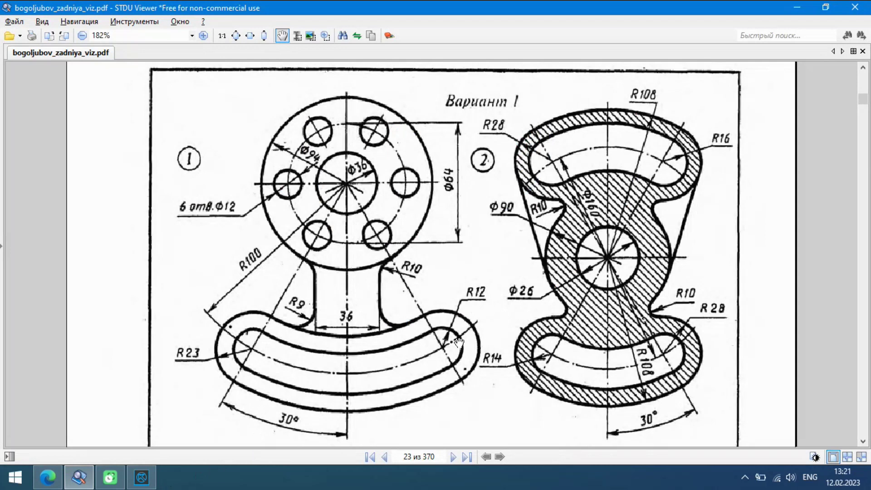
pyautogui.click(142, 477)
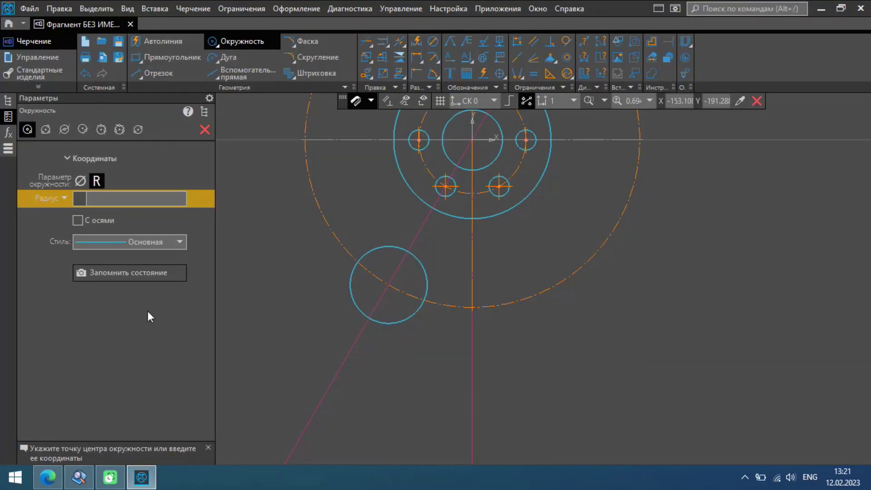
pyautogui.click(96, 198)
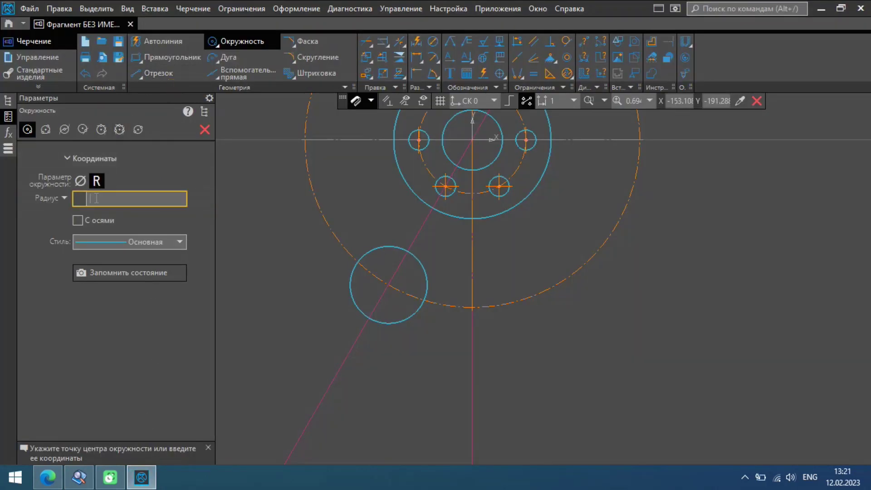
pyautogui.press('Return')
pyautogui.click(388, 285)
pyautogui.press('Escape')
# Step: Mirror the 23 mm and 12 mm radius circles about the flange's vertical axis, keeping the originals
pyautogui.moveTo(305, 225); pyautogui.dragTo(452, 351)
pyautogui.click(550, 329)
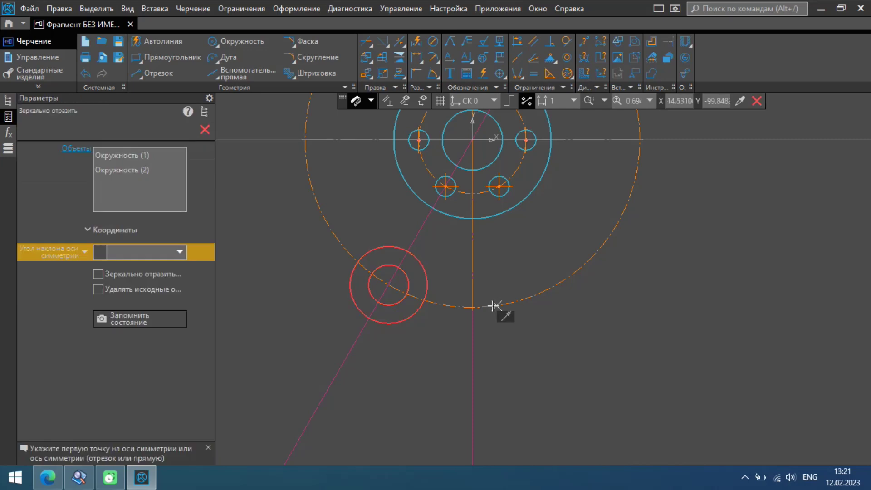
pyautogui.click(472, 306)
pyautogui.click(472, 219)
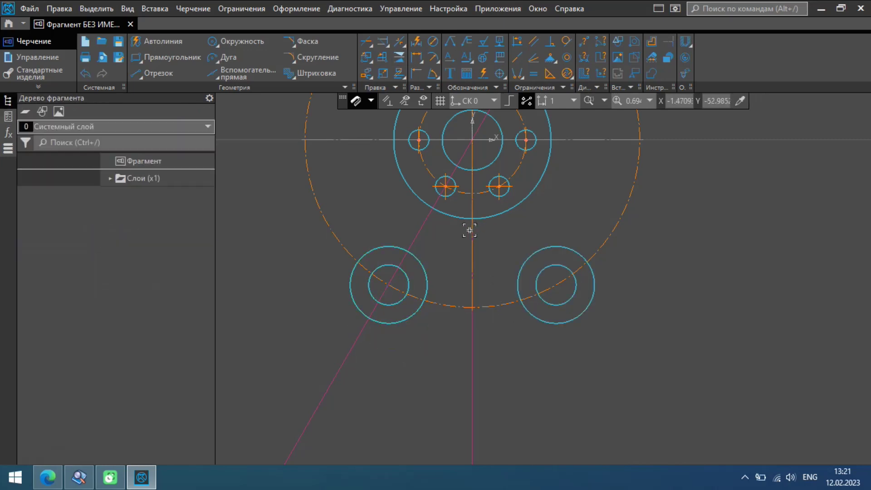
# Step: Draw two circles from the flange centre, touching the near and far sides of the 23 mm radius circles
pyautogui.scroll(-3, 342, 253)
pyautogui.scroll(2, 373, 230)
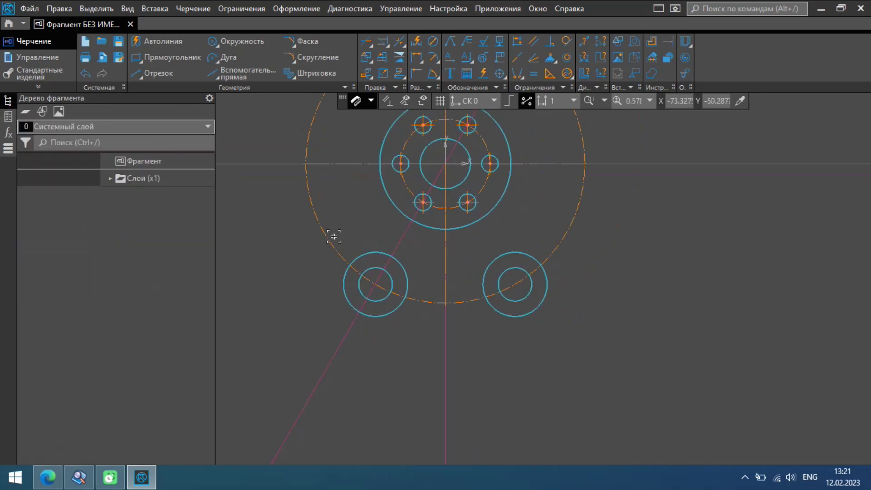
pyautogui.scroll(-2, 333, 237)
pyautogui.click(238, 41)
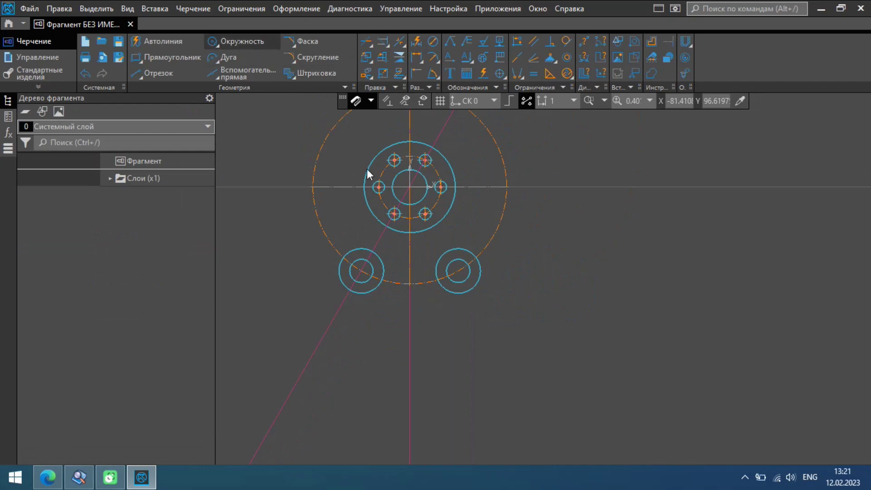
pyautogui.click(410, 186)
pyautogui.scroll(3, 406, 231)
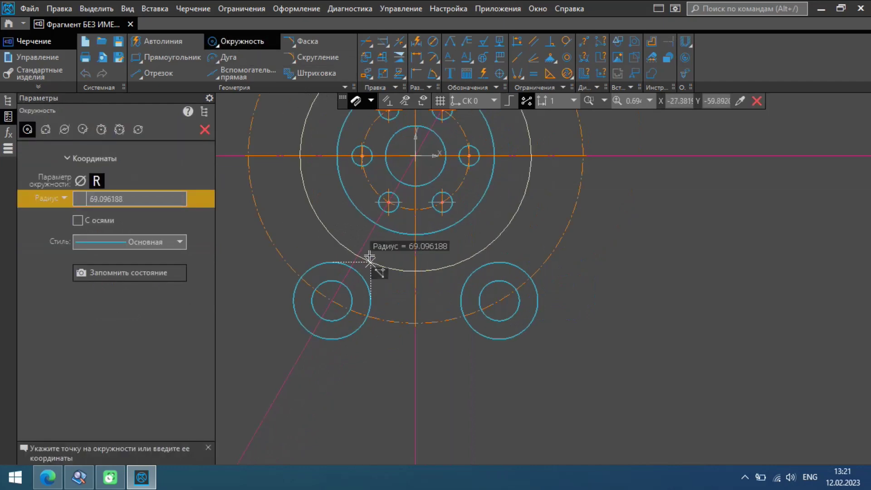
pyautogui.click(358, 272)
pyautogui.click(417, 157)
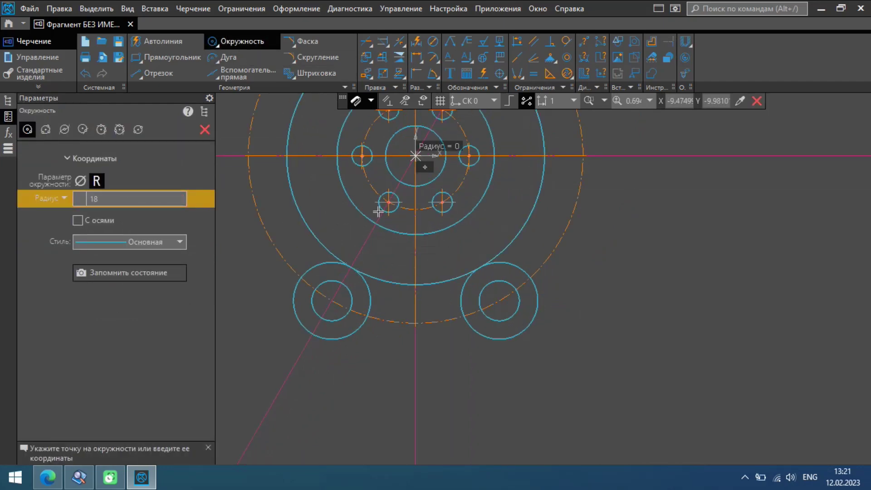
pyautogui.click(312, 333)
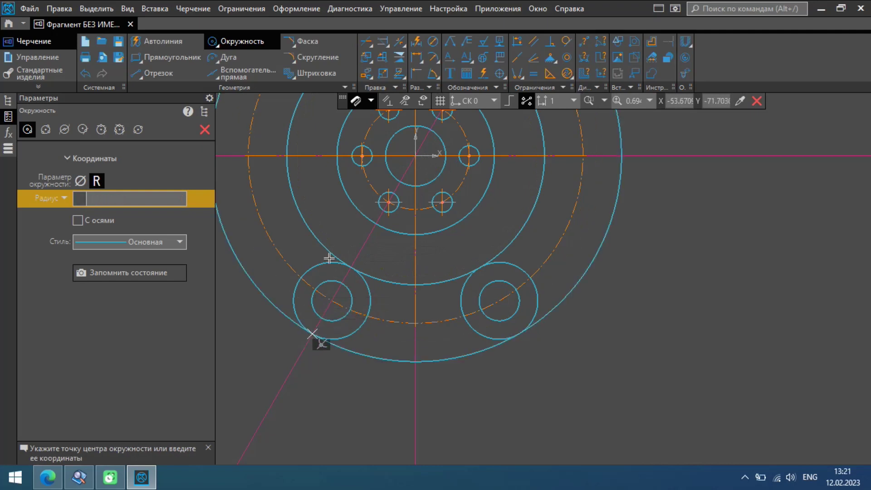
# Step: Draw two circles from the flange centre, touching the near and far sides of the 12 mm radius circles
pyautogui.click(417, 155)
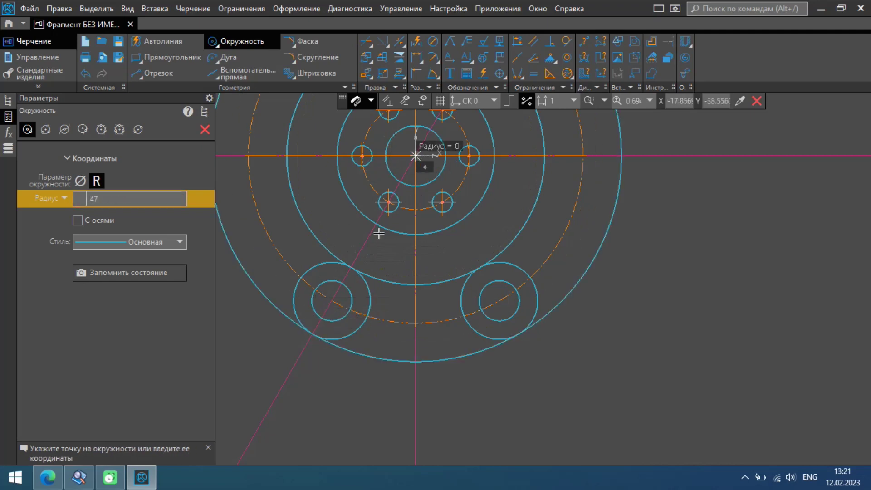
pyautogui.click(346, 289)
pyautogui.click(417, 155)
pyautogui.click(322, 319)
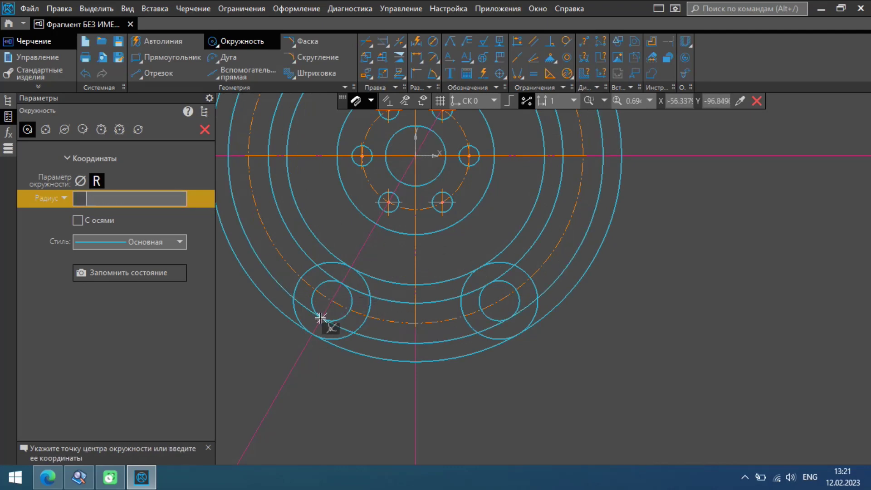
pyautogui.press('Escape')
# Step: Trim the five large concentric circles between the horizontal axis and the base's end circles on both sides
pyautogui.scroll(-3, 308, 272)
pyautogui.scroll(1, 289, 214)
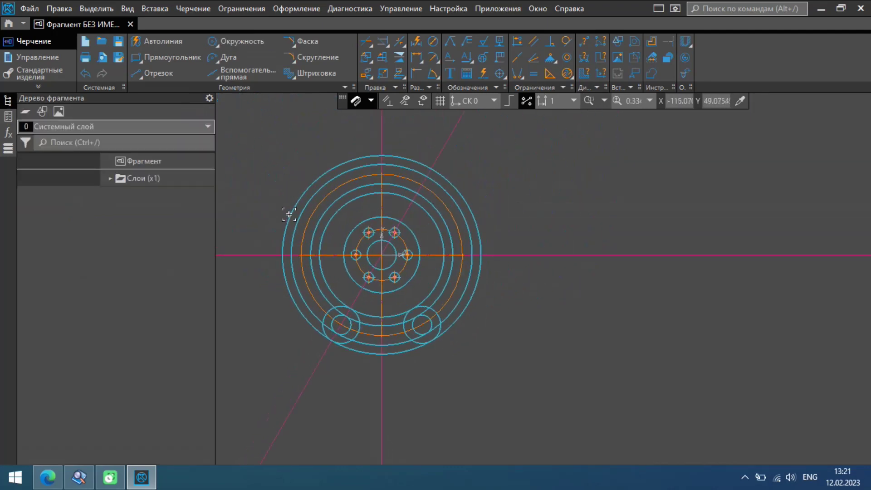
pyautogui.click(367, 40)
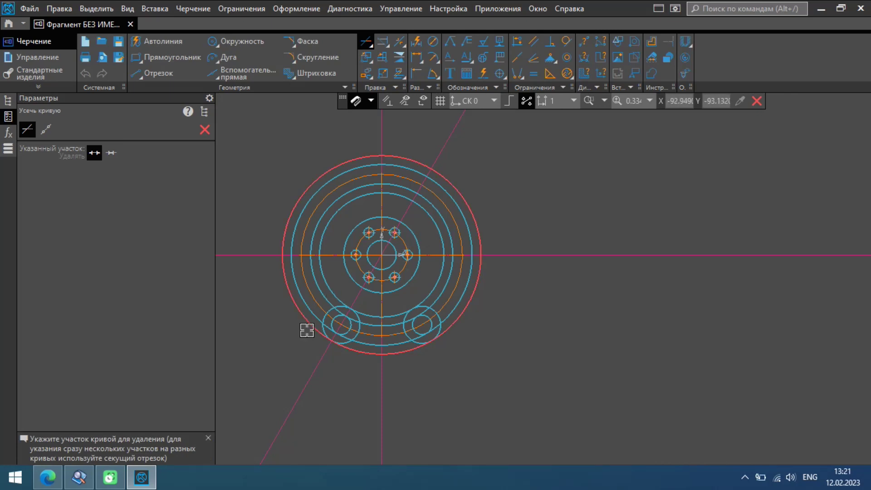
pyautogui.scroll(5, 306, 329)
pyautogui.click(322, 315)
pyautogui.click(342, 291)
pyautogui.click(357, 254)
pyautogui.click(378, 230)
pyautogui.click(406, 210)
pyautogui.scroll(-3, 303, 266)
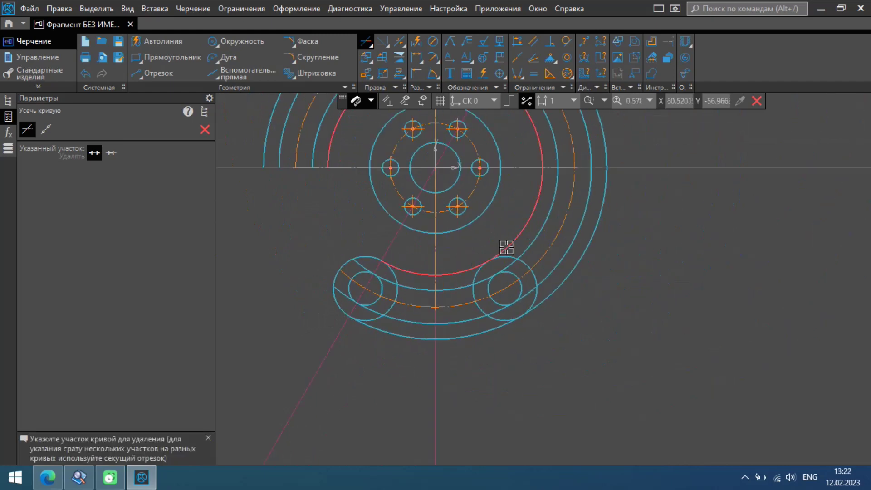
pyautogui.moveTo(506, 224); pyautogui.dragTo(635, 298)
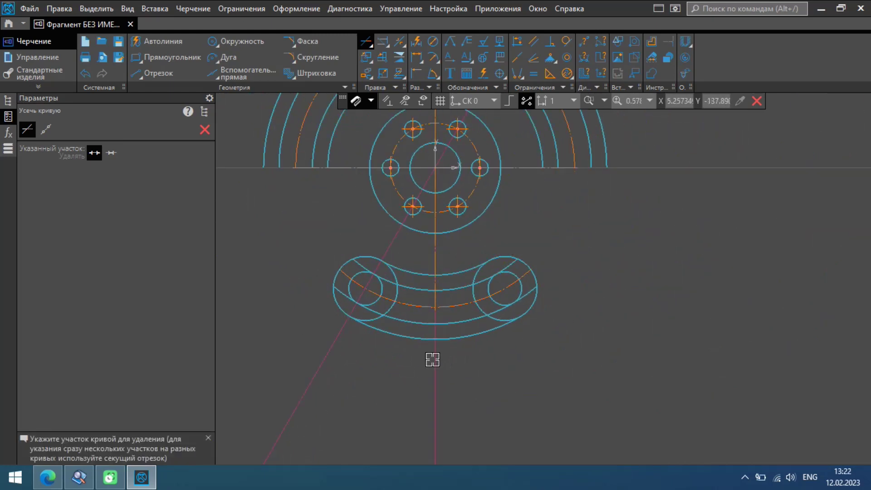
# Step: Trim the slot arcs' overhanging ends and the inward-facing parts of the two 12 mm radius circles to form the closed curved slot
pyautogui.scroll(4, 399, 308)
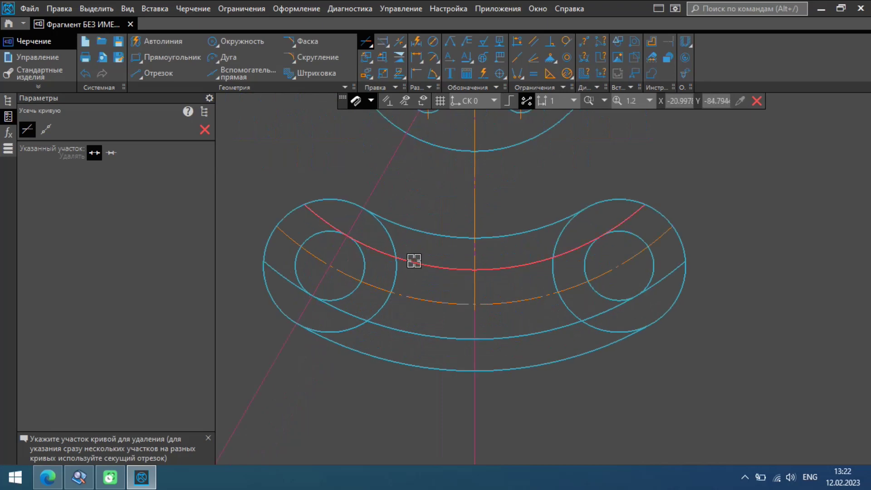
pyautogui.click(317, 218)
pyautogui.click(288, 278)
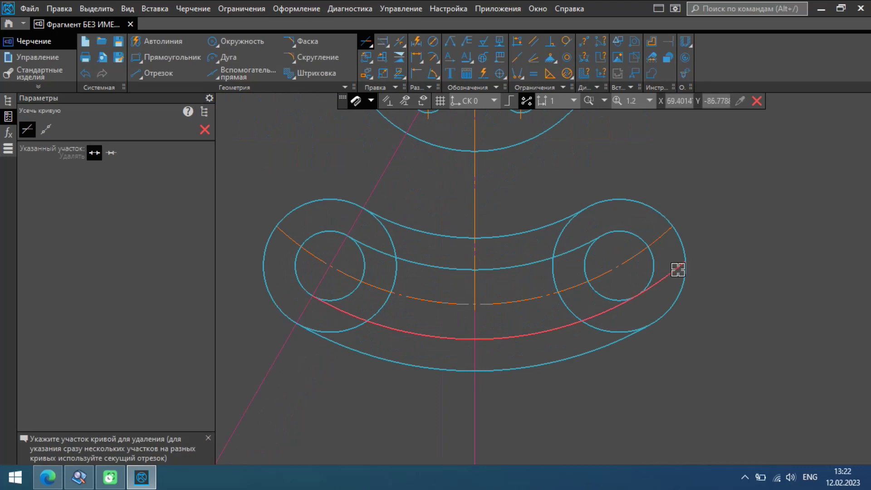
pyautogui.click(597, 298)
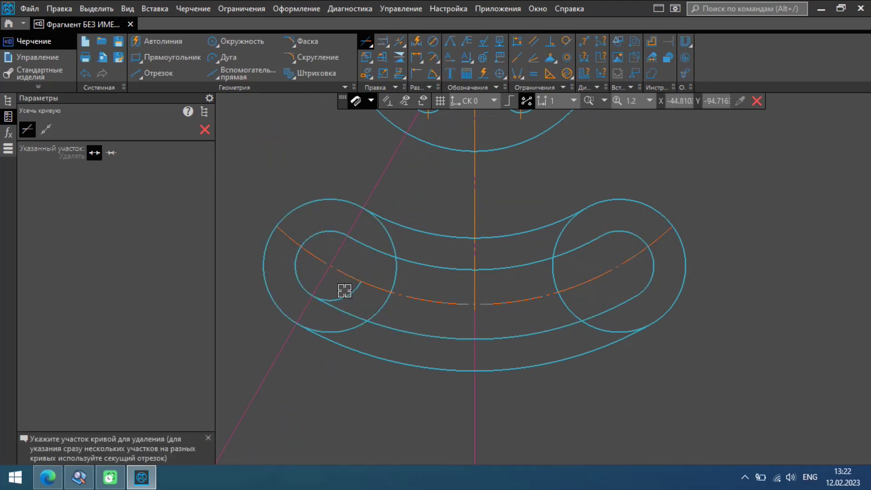
# Step: Trim the inward-facing parts of the two 23 mm radius circles to leave the base's closed outer contour
pyautogui.scroll(-2, 374, 295)
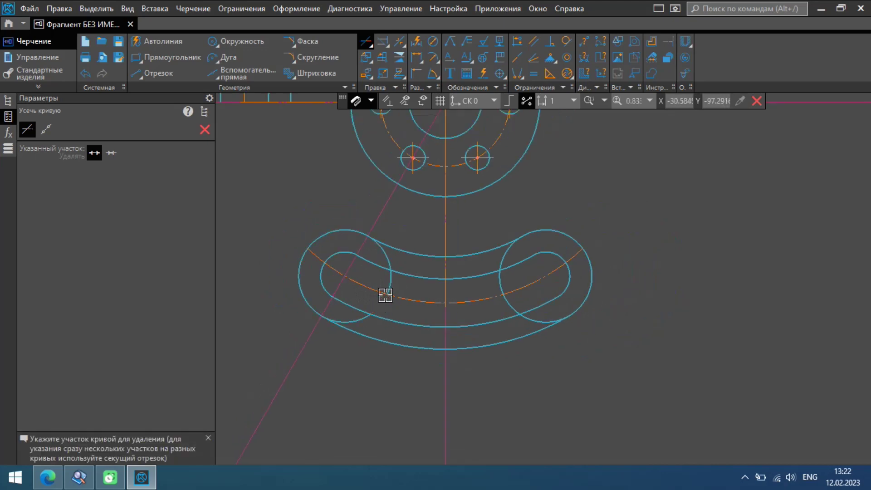
pyautogui.click(389, 249)
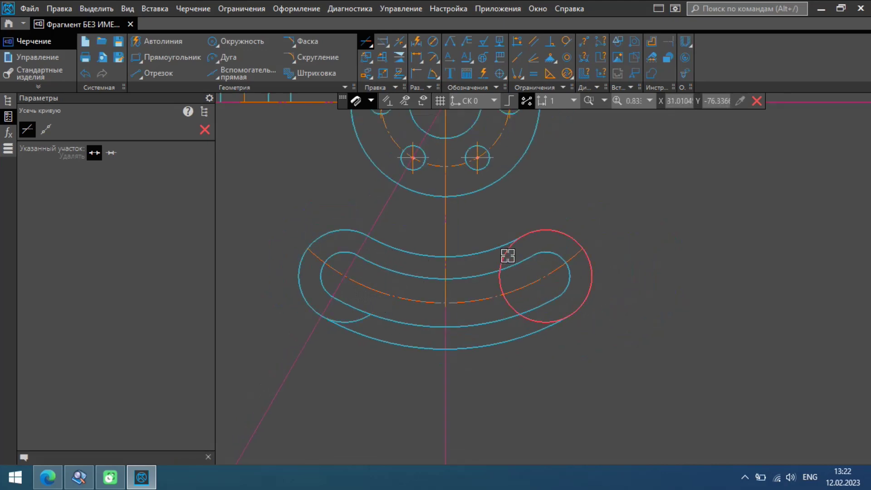
pyautogui.click(502, 277)
pyautogui.click(526, 321)
pyautogui.click(340, 318)
# Step: Trim away all remaining arcs of the five large circles above the flange
pyautogui.scroll(-5, 454, 304)
pyautogui.scroll(2, 371, 194)
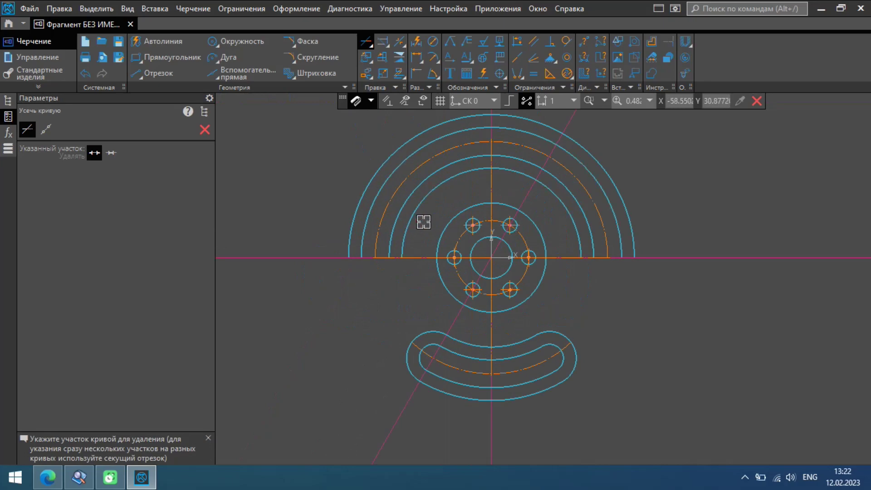
pyautogui.click(363, 155)
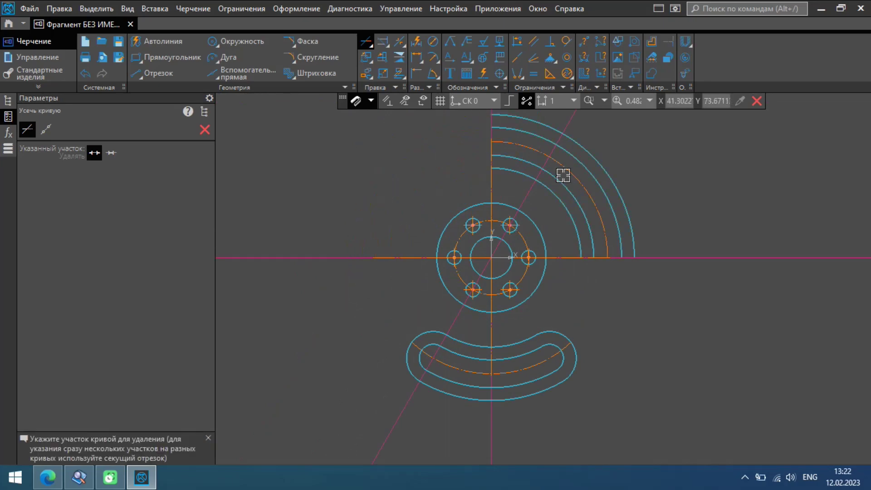
pyautogui.moveTo(676, 161); pyautogui.dragTo(676, 160)
pyautogui.scroll(-1, 676, 160)
pyautogui.scroll(2, 539, 159)
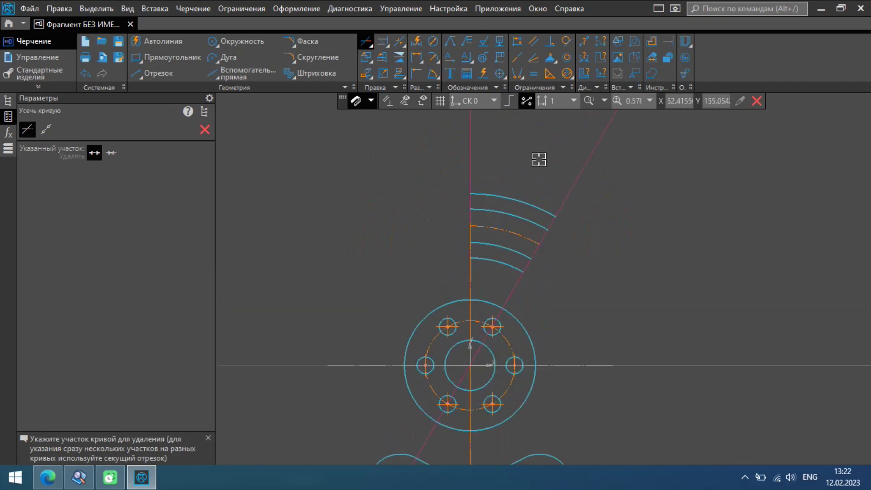
pyautogui.moveTo(498, 272)
pyautogui.mouseDown()
pyautogui.moveTo(544, 141)
pyautogui.moveTo(538, 175)
pyautogui.mouseUp()
pyautogui.press('Escape')
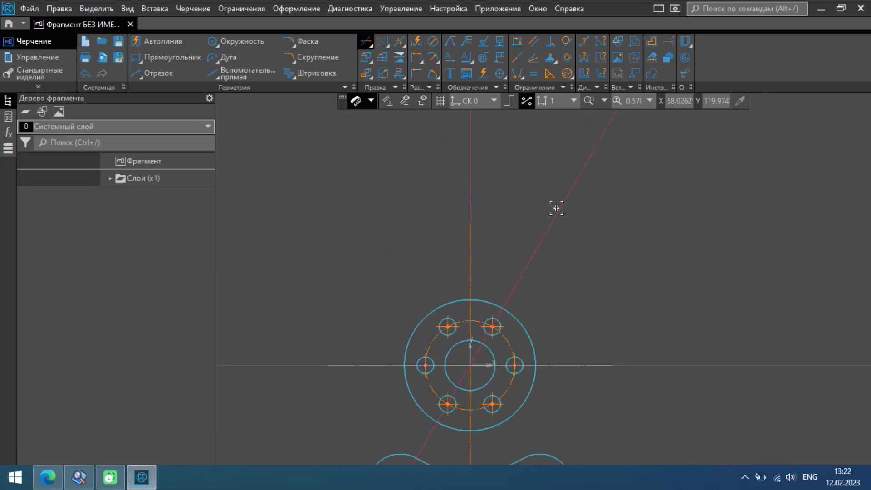
# Step: Check the neck width in the STDU Viewer PDF, then in KOMPAS-3D draw parallel construction lines 18 mm to both sides of the vertical axis
pyautogui.scroll(-4, 563, 227)
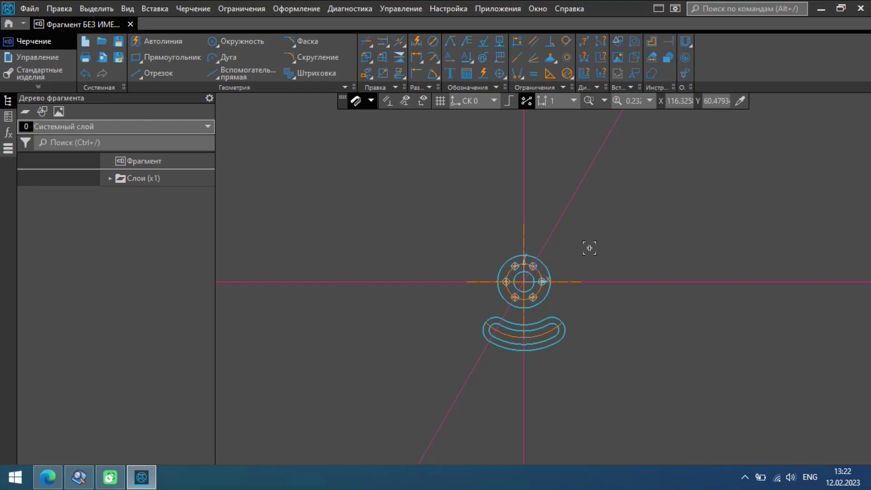
pyautogui.click(78, 475)
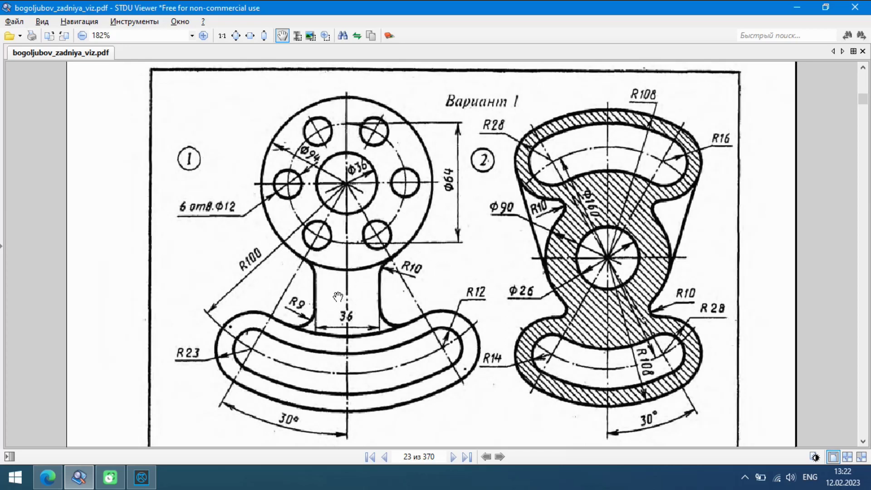
pyautogui.click(141, 477)
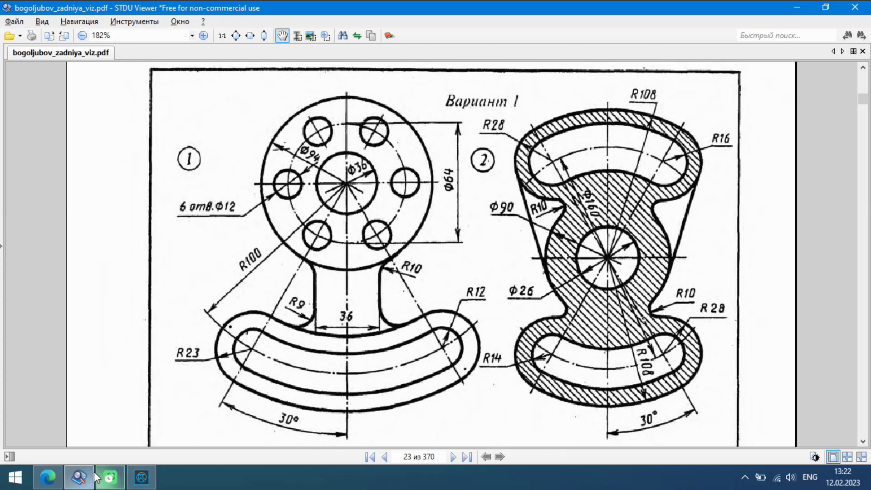
pyautogui.scroll(2, 555, 295)
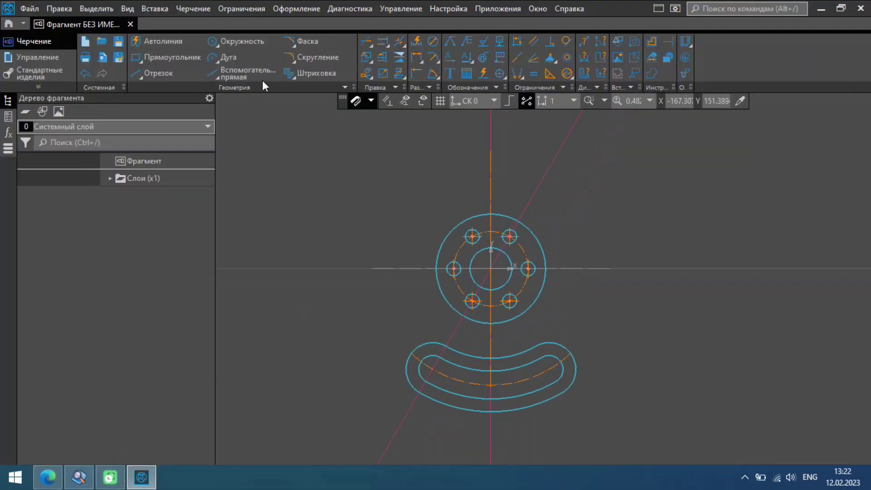
pyautogui.click(215, 75)
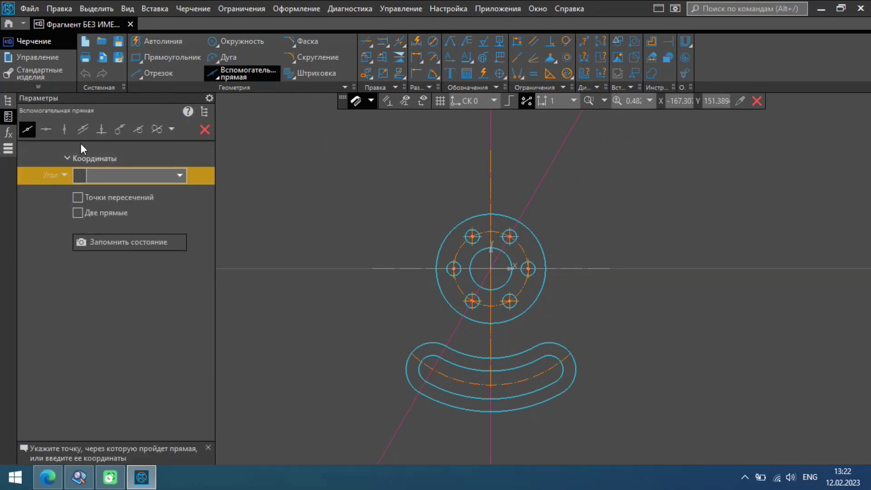
pyautogui.click(81, 130)
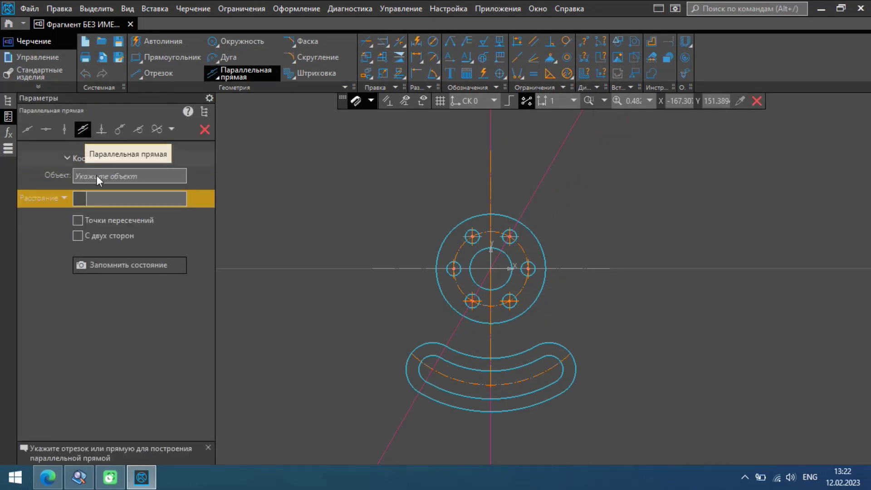
pyautogui.click(110, 199)
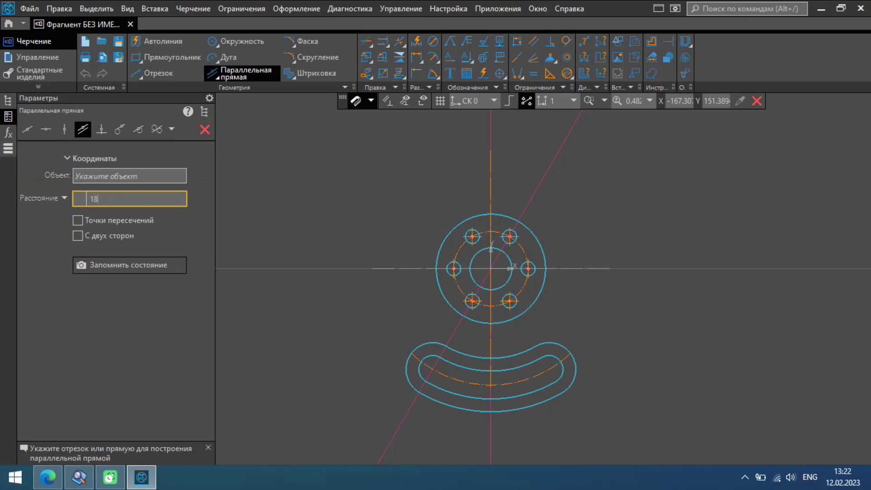
pyautogui.write('18')
pyautogui.press('Return')
pyautogui.click(121, 236)
pyautogui.scroll(3, 505, 346)
pyautogui.scroll(2, 505, 347)
pyautogui.scroll(-2, 404, 287)
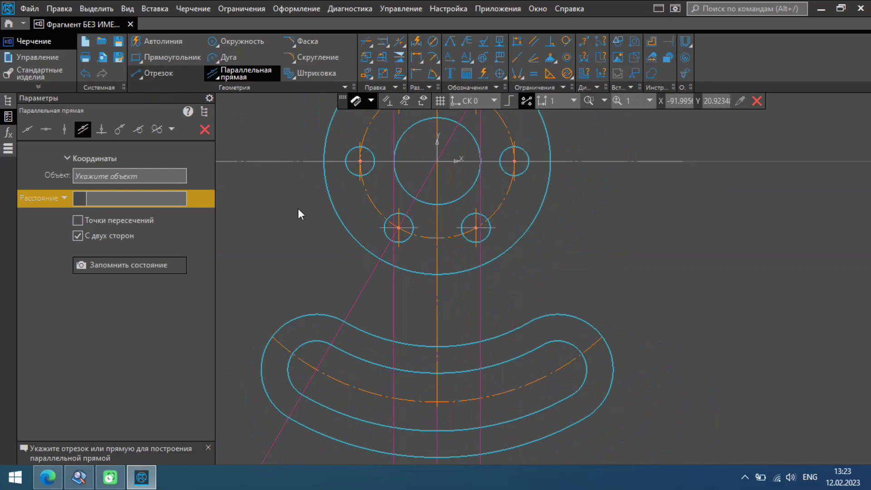
# Step: Draw the neck's two vertical sides along the 18 mm construction lines, from the flange's outer circle down to the base's upper arc
pyautogui.hotkey('ctrl', 'l')
pyautogui.click(394, 265)
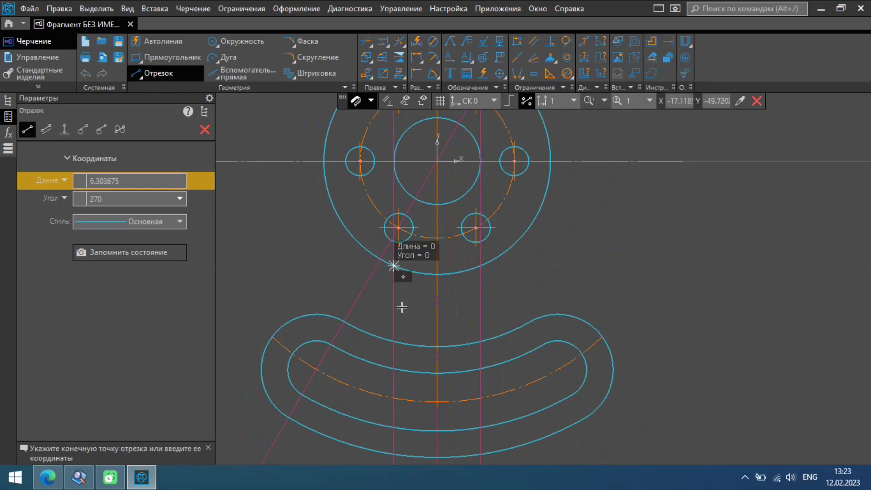
pyautogui.click(394, 341)
pyautogui.click(481, 265)
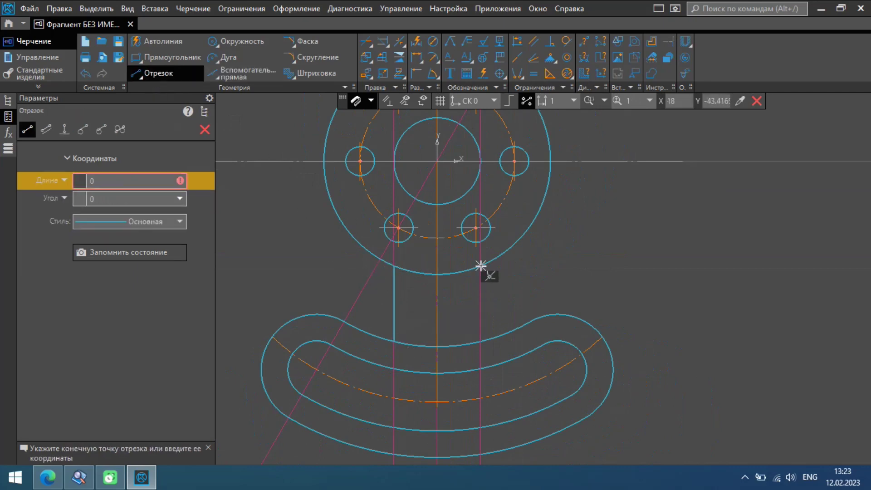
pyautogui.click(480, 342)
pyautogui.press('Escape')
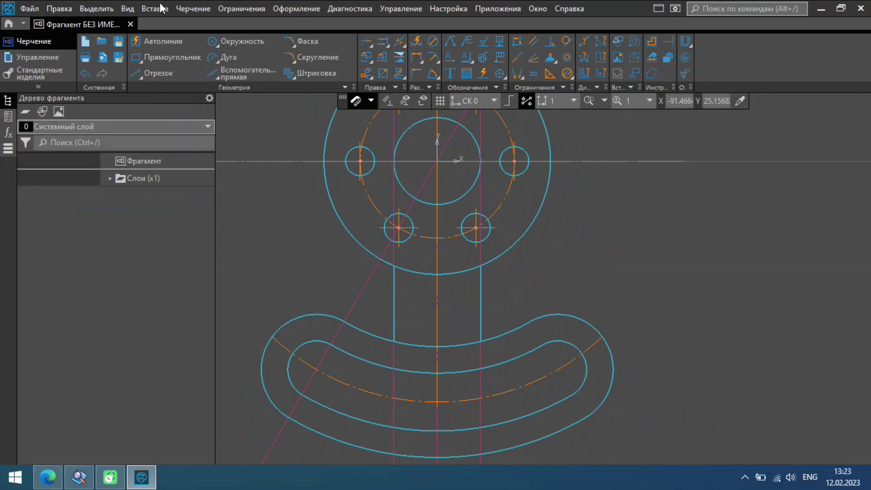
# Step: Check the fillet radii in the STDU Viewer PDF, then in KOMPAS-3D fillet both neck sides to the flange's outer circle with radius 10 mm
pyautogui.click(79, 476)
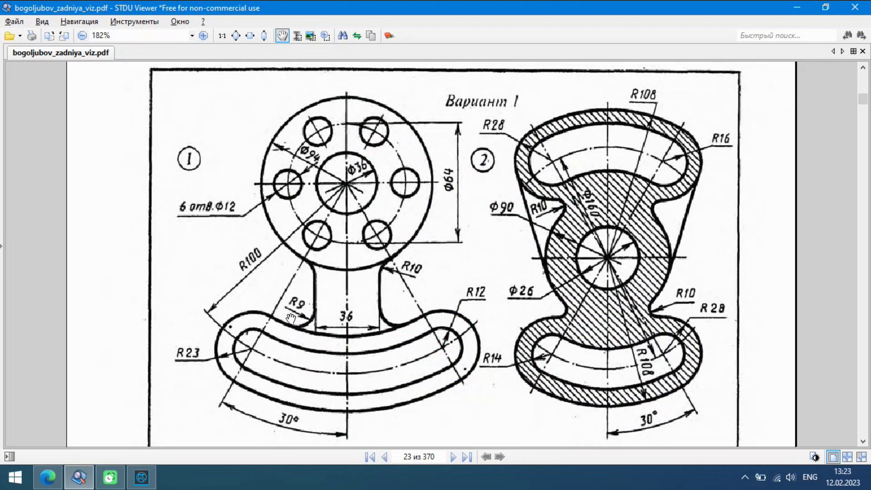
pyautogui.click(79, 477)
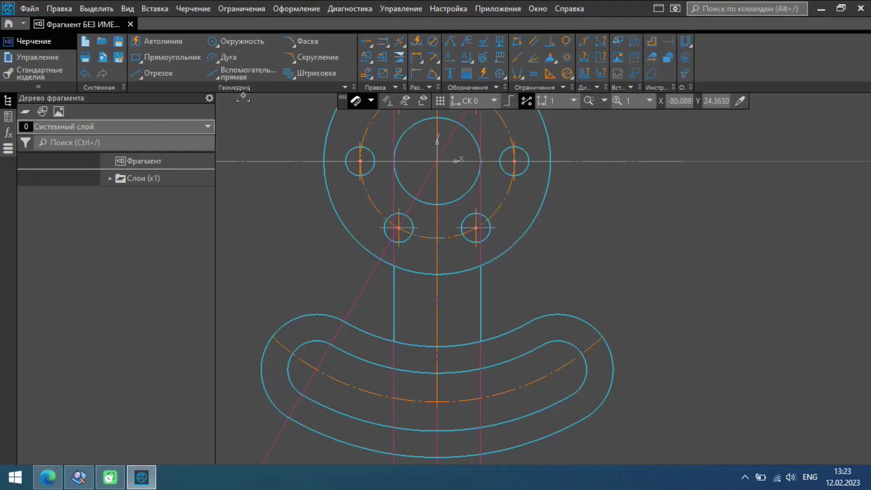
pyautogui.click(295, 58)
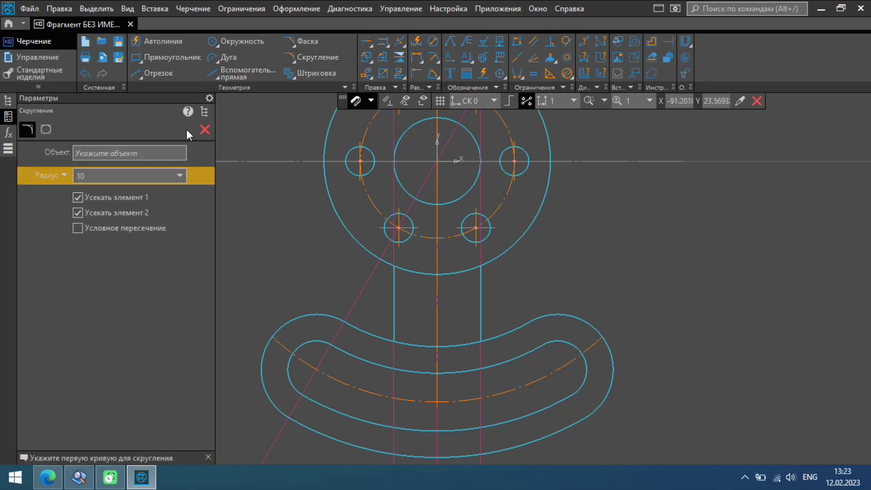
pyautogui.click(480, 284)
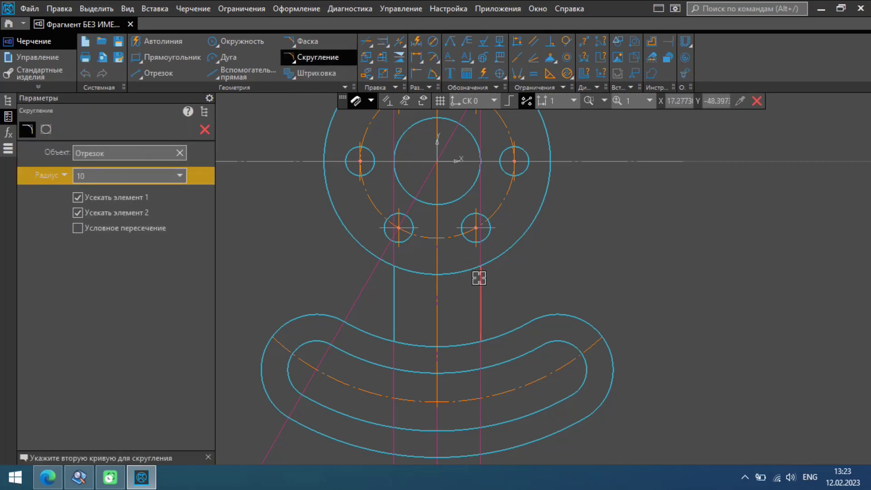
pyautogui.click(495, 263)
pyautogui.click(394, 284)
pyautogui.click(390, 264)
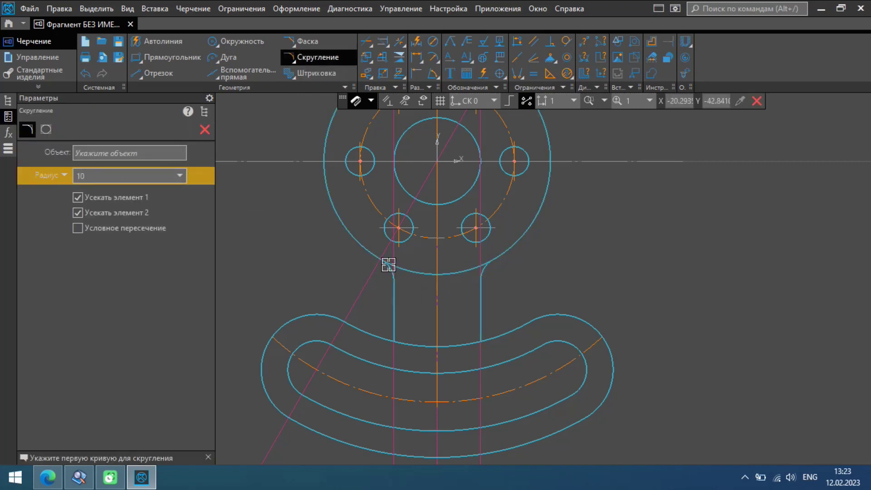
# Step: Fillet both neck sides to the base's upper contour with radius 9 mm
pyautogui.click(101, 176)
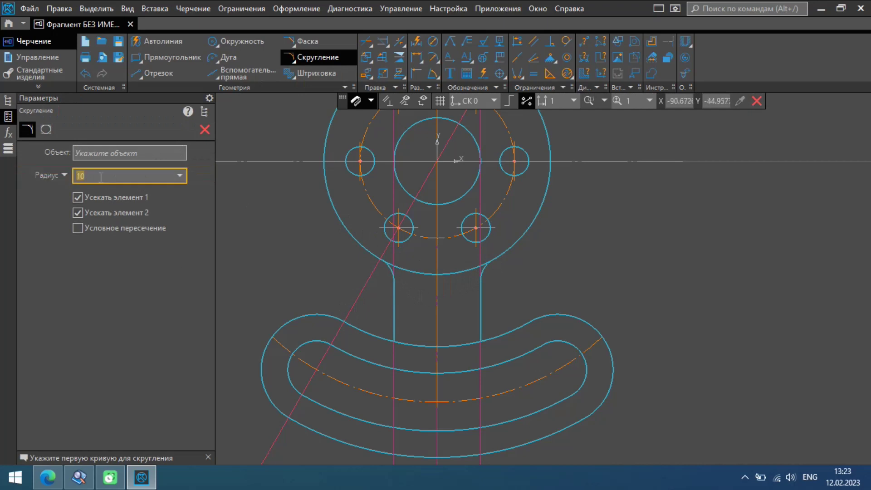
pyautogui.write('9')
pyautogui.press('Return')
pyautogui.click(370, 334)
pyautogui.click(392, 324)
pyautogui.click(480, 306)
pyautogui.click(534, 319)
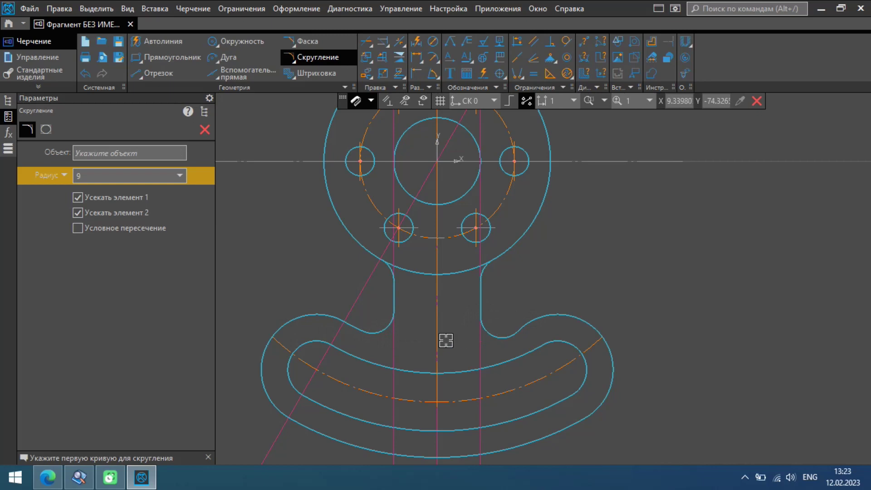
pyautogui.press('Escape')
# Step: Delete the vertical and inclined construction lines
pyautogui.scroll(-4, 390, 334)
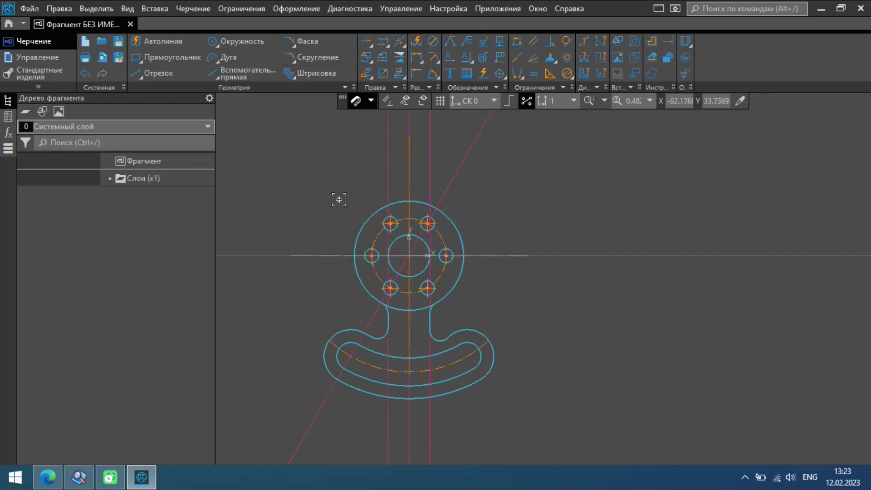
pyautogui.click(366, 42)
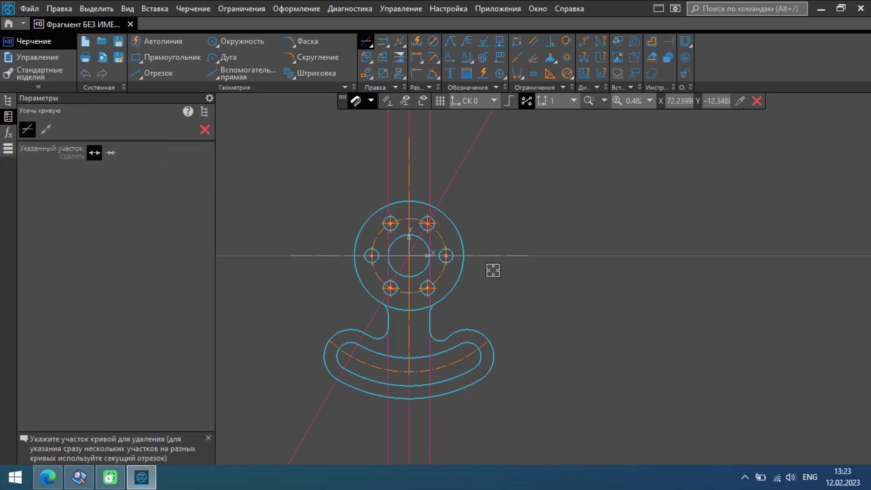
pyautogui.press('Escape')
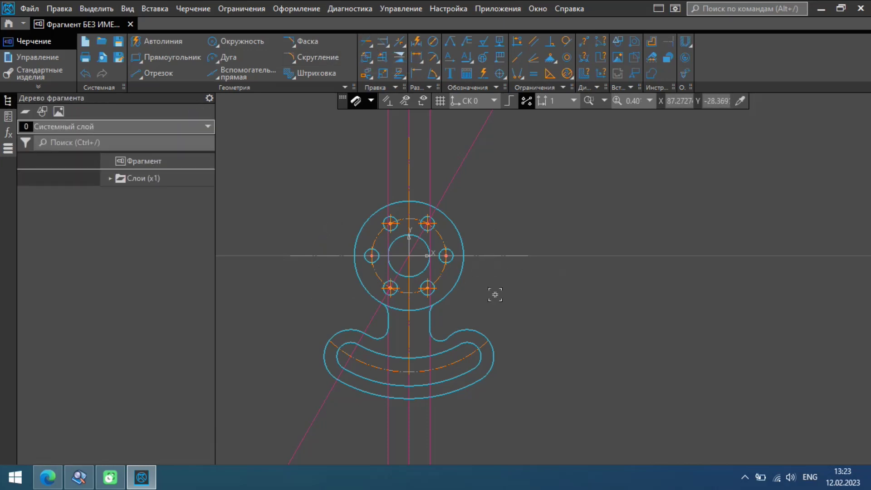
pyautogui.scroll(-4, 495, 294)
pyautogui.press('Delete')
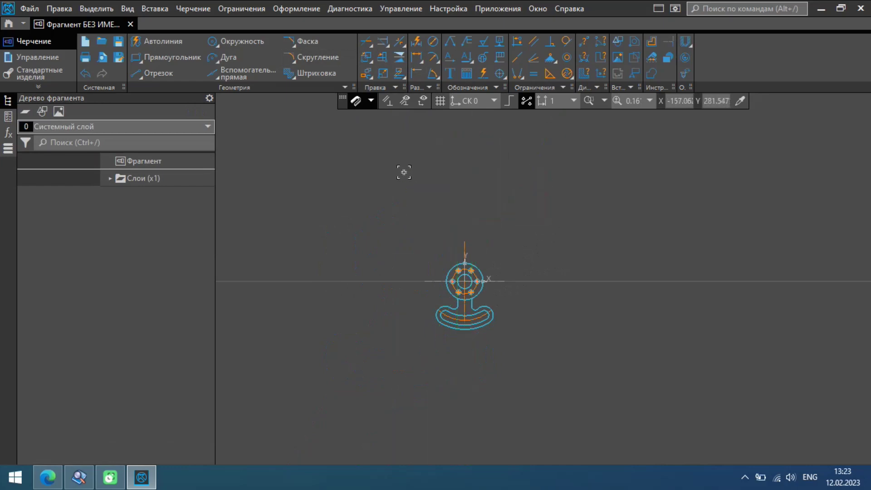
# Step: Delete the horizontal construction line and the overlong axis lines, keeping the flange's own centre lines
pyautogui.scroll(5, 496, 268)
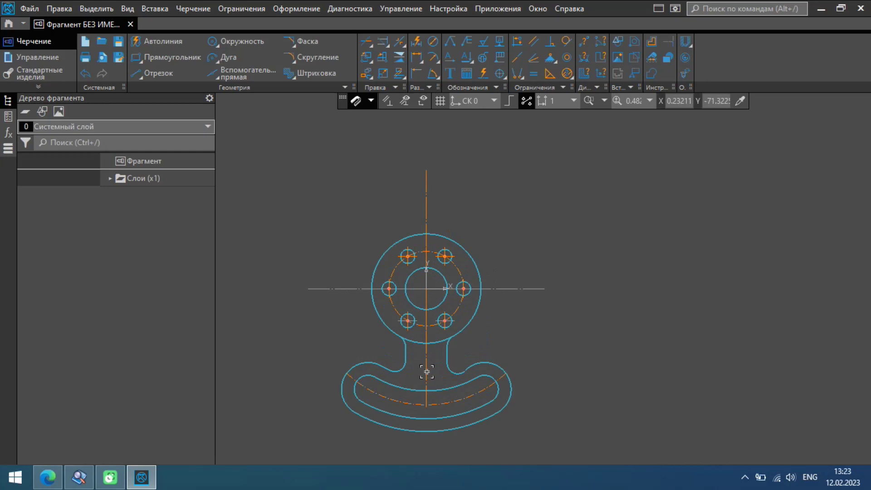
pyautogui.press('Delete')
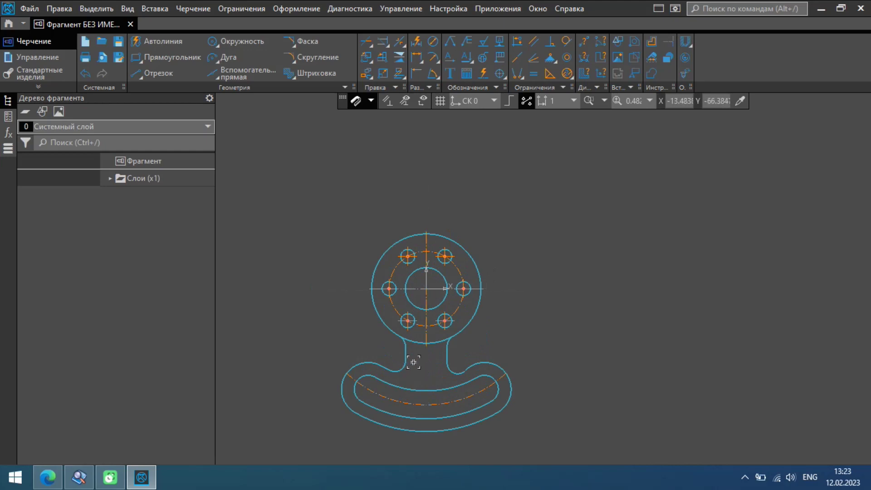
pyautogui.scroll(2, 424, 370)
pyautogui.scroll(-2, 424, 364)
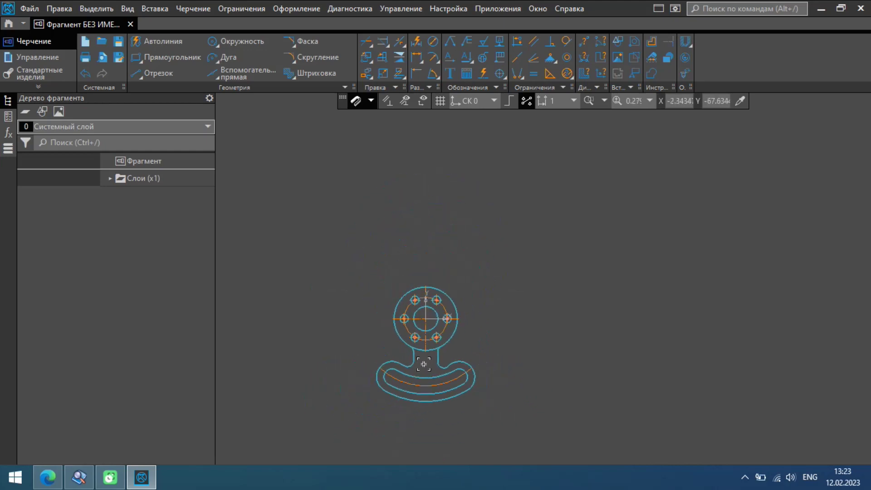
pyautogui.scroll(2, 425, 403)
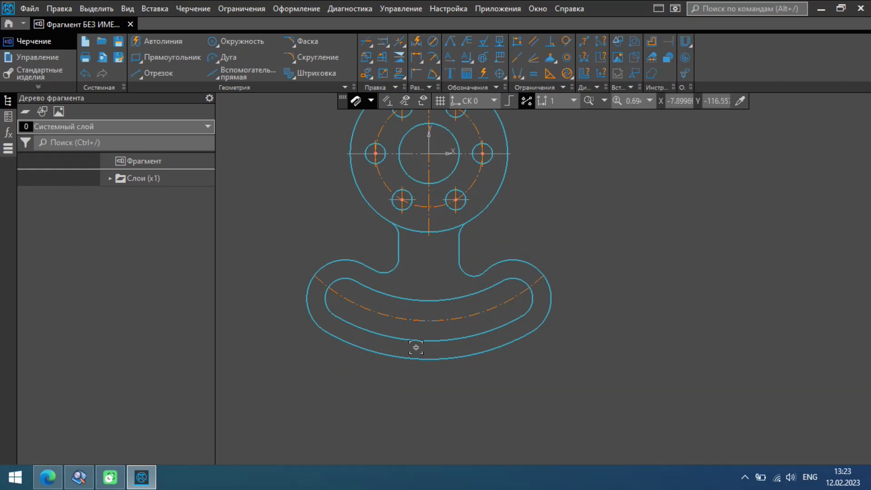
pyautogui.scroll(-2, 416, 347)
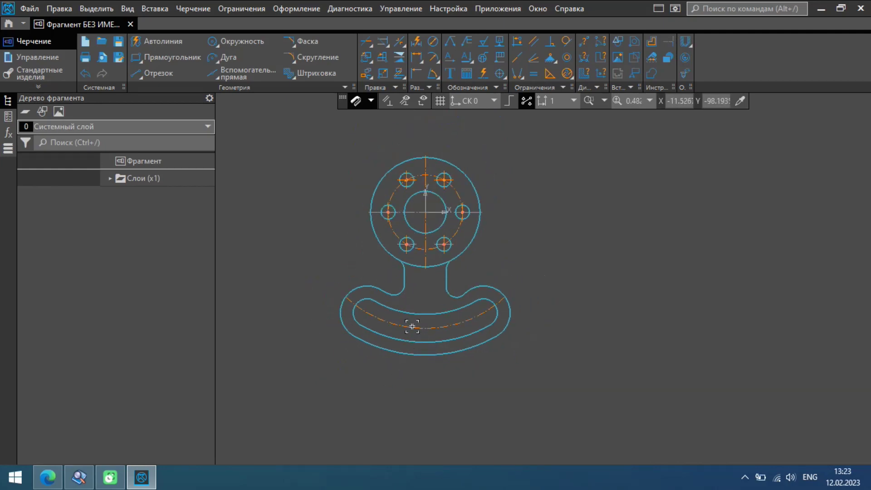
# Step: Check the inclined axes in the STDU Viewer PDF, then in KOMPAS-3D draw a line from the slot's left end-arc centre to the flange centre
pyautogui.click(79, 477)
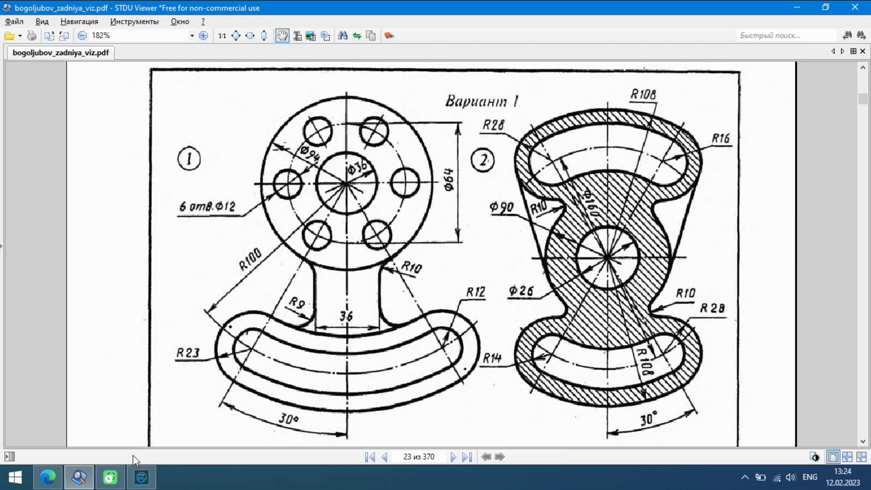
pyautogui.click(79, 478)
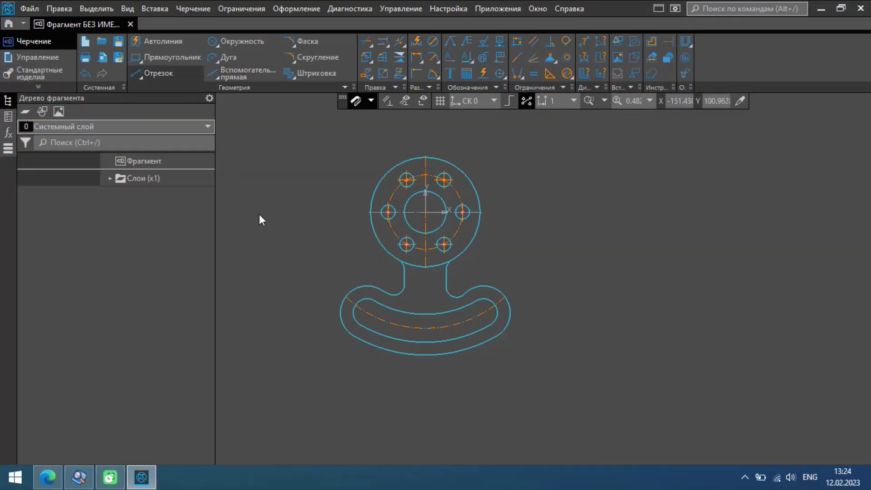
pyautogui.scroll(4, 358, 329)
pyautogui.click(380, 292)
pyautogui.scroll(-5, 432, 361)
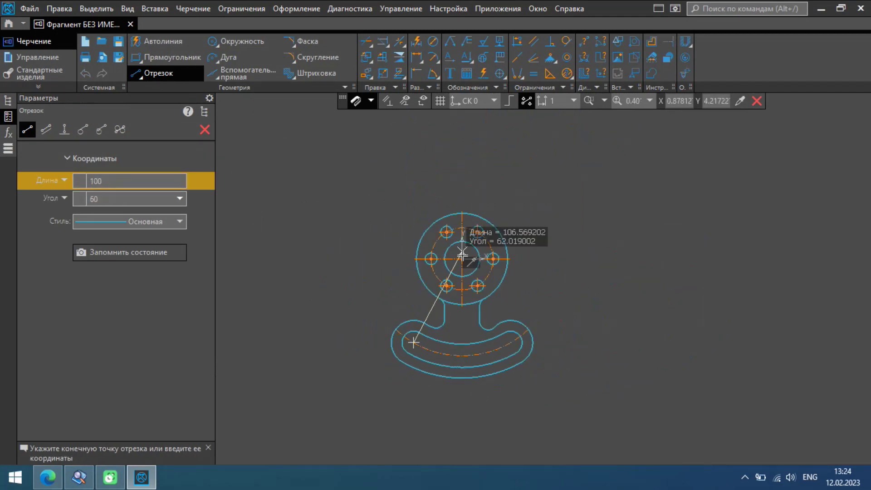
pyautogui.click(462, 258)
pyautogui.scroll(5, 449, 262)
pyautogui.press('Escape')
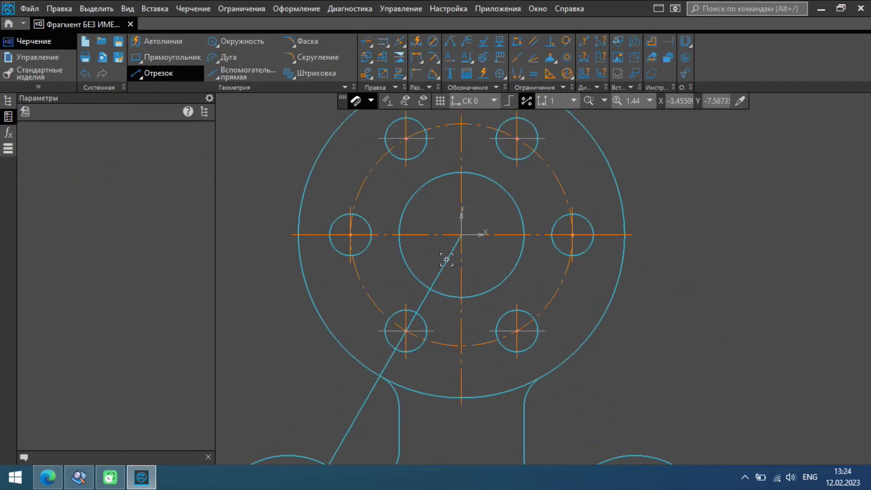
# Step: Change the inclined line's style to the axis style (Осевая)
pyautogui.click(446, 259)
pyautogui.click(500, 227)
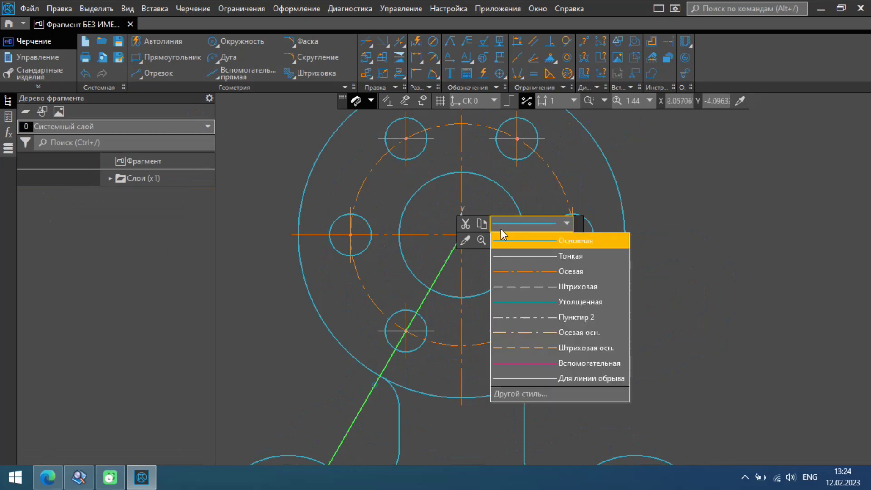
pyautogui.click(523, 272)
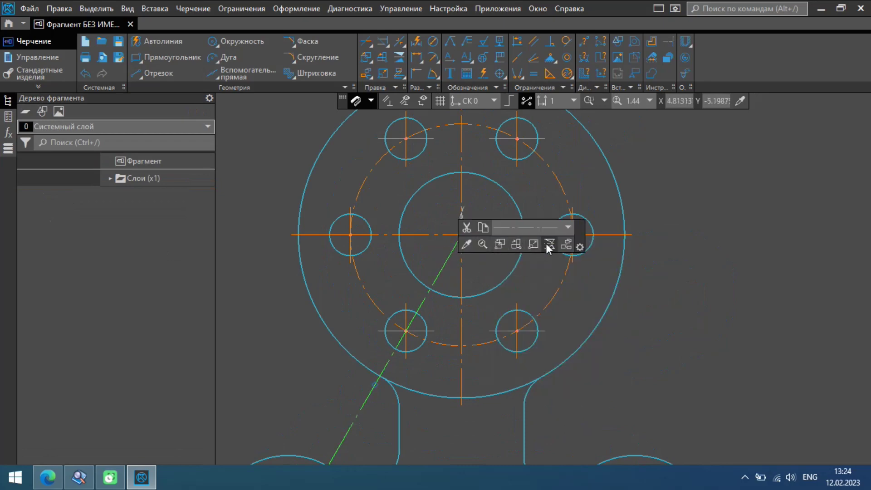
# Step: Mirror the inclined axis line about the flange's vertical axis, keeping the original
pyautogui.click(550, 245)
pyautogui.click(461, 235)
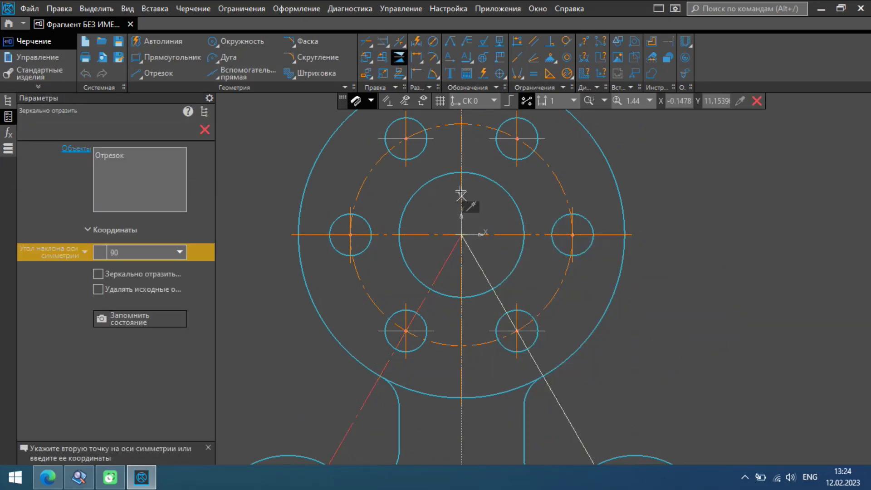
pyautogui.click(461, 172)
pyautogui.scroll(-6, 444, 209)
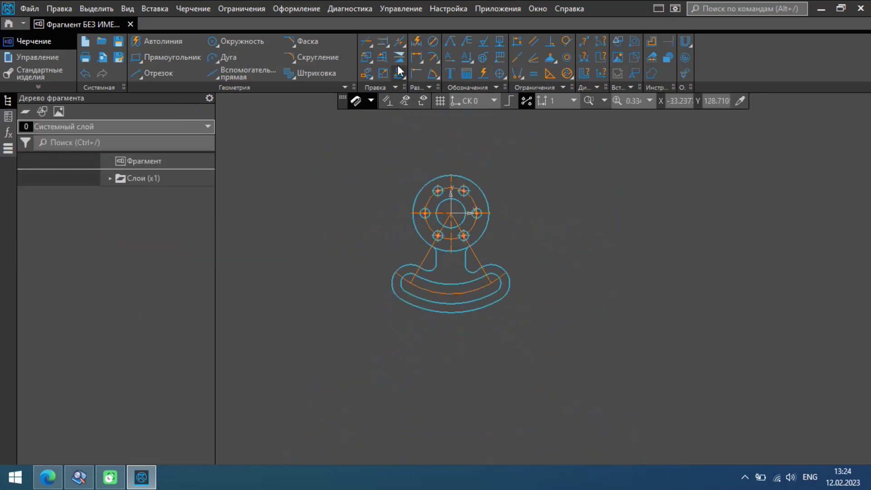
# Step: Extend the lower ends of both inclined axis lines to the base's outer contour
pyautogui.click(383, 42)
pyautogui.scroll(2, 381, 263)
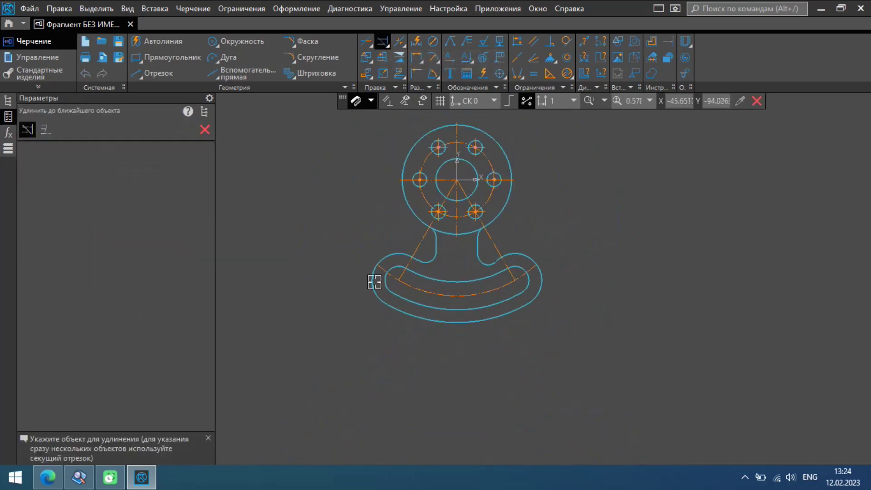
pyautogui.scroll(1, 374, 282)
pyautogui.click(392, 288)
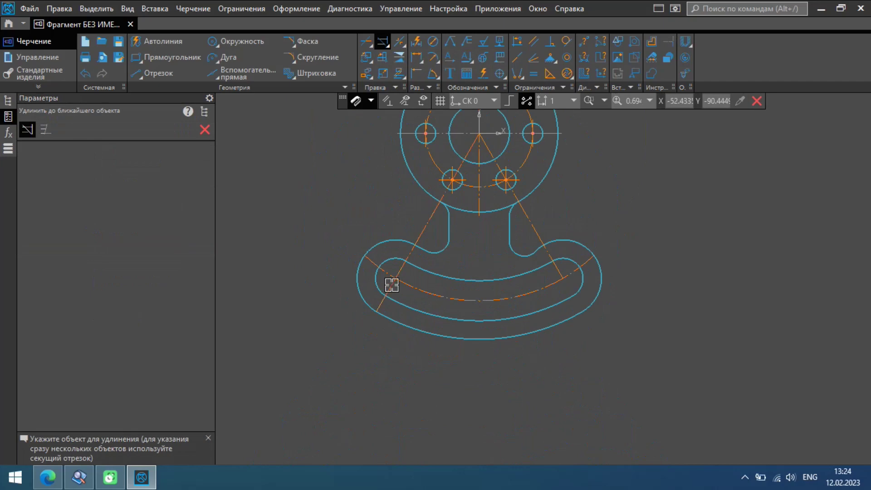
pyautogui.click(562, 273)
pyautogui.press('Escape')
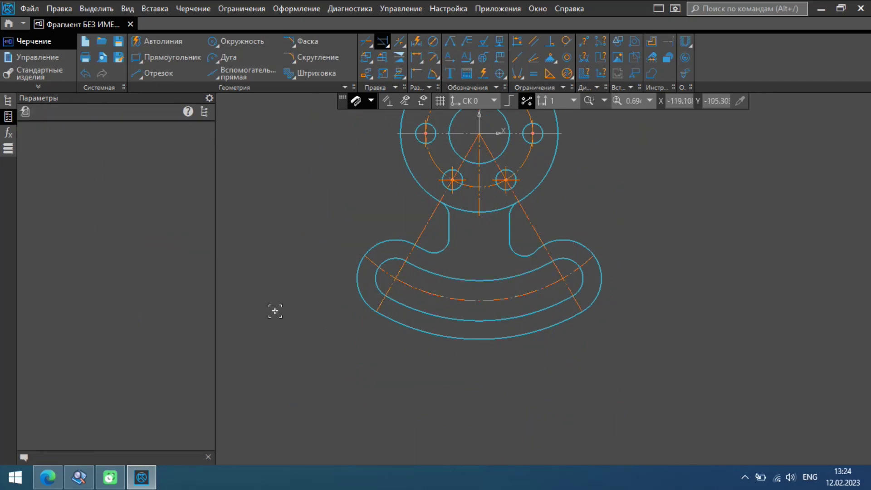
pyautogui.scroll(-3, 261, 323)
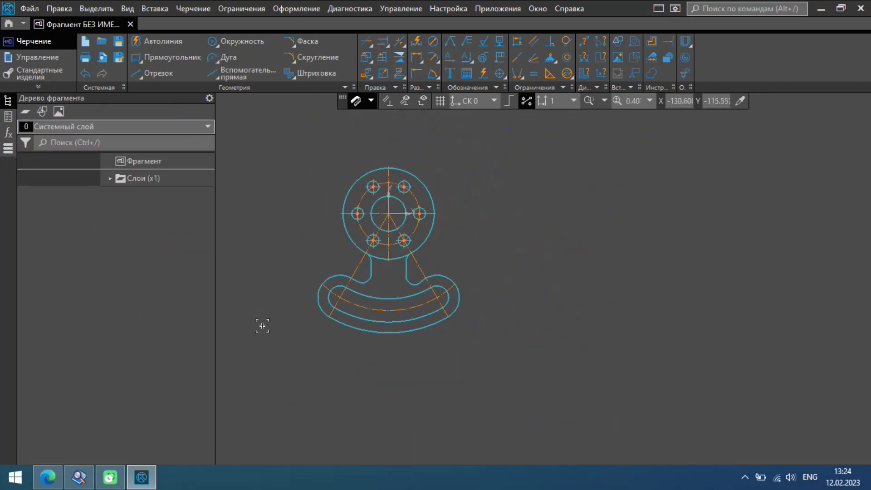
# Step: Check the dimensions in the STDU Viewer PDF, then in KOMPAS-3D add a diameter dimension to the flange's outer circle, extending beyond its upper-left side
pyautogui.click(77, 476)
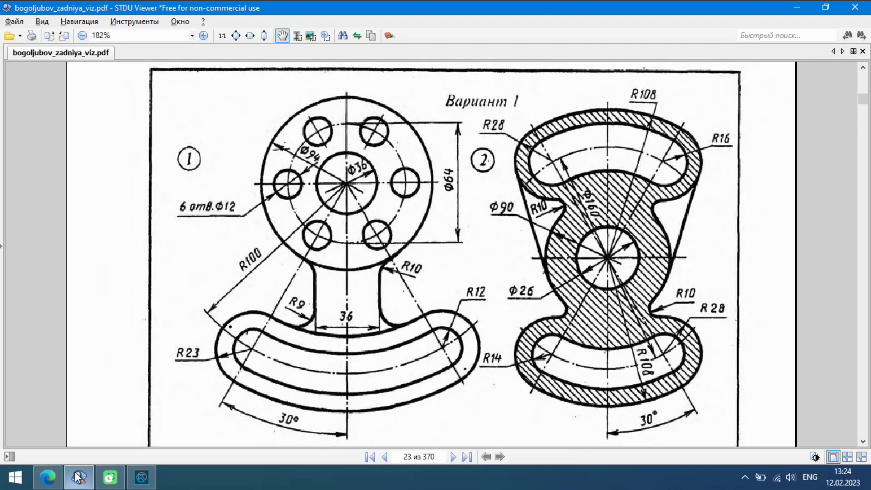
pyautogui.click(77, 475)
pyautogui.scroll(4, 379, 188)
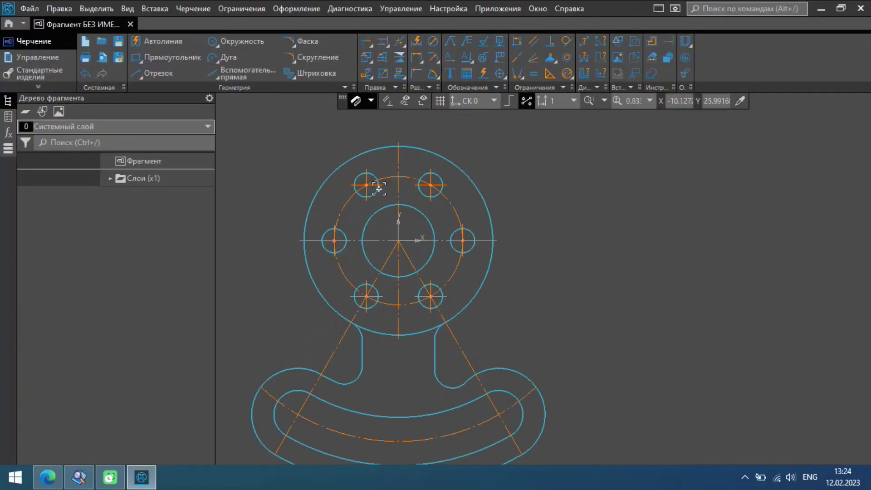
pyautogui.scroll(-2, 379, 189)
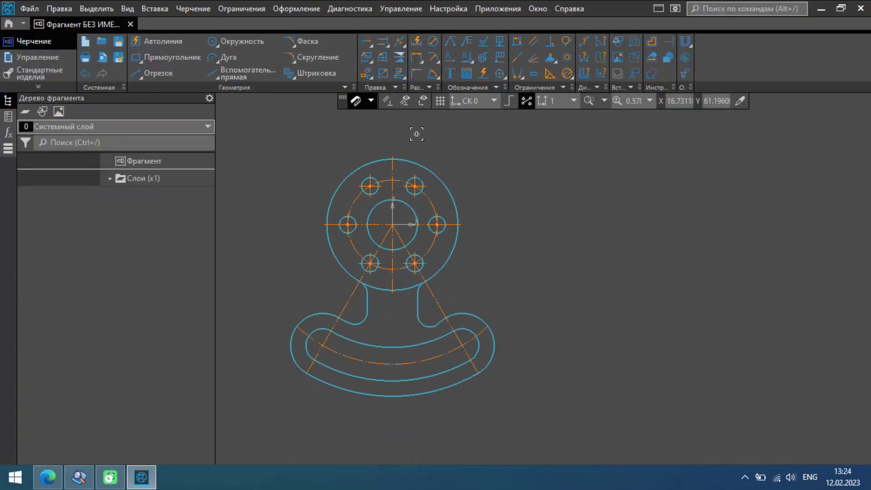
pyautogui.click(432, 42)
pyautogui.scroll(3, 397, 162)
pyautogui.click(401, 164)
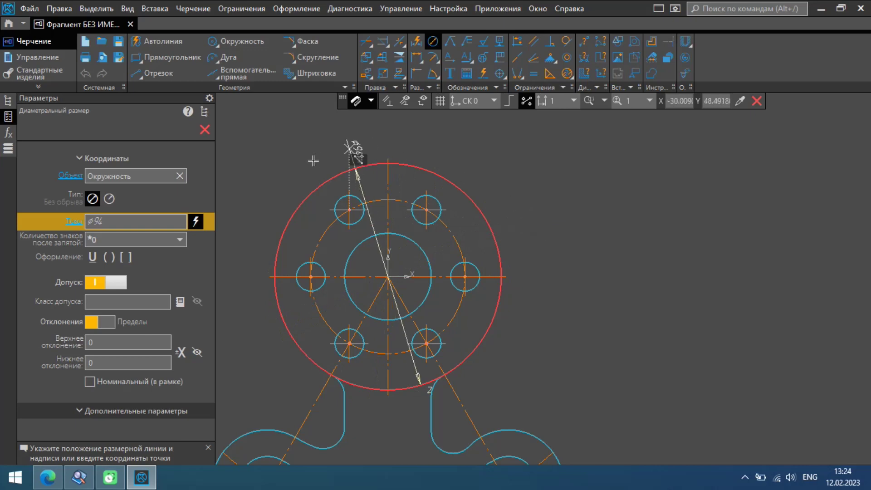
pyautogui.click(252, 213)
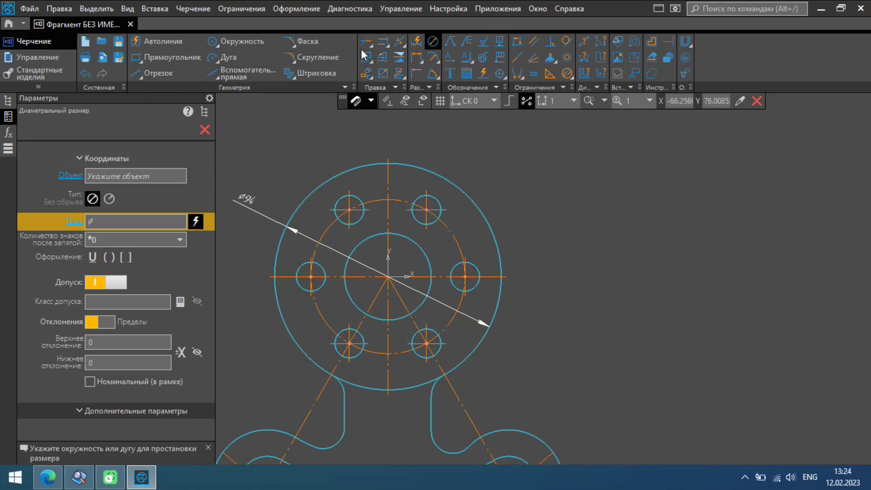
# Step: Add a vertical linear dimension across the hole-centre circle, placed right of the flange, and change its end marks to arrowheads
pyautogui.click(388, 198)
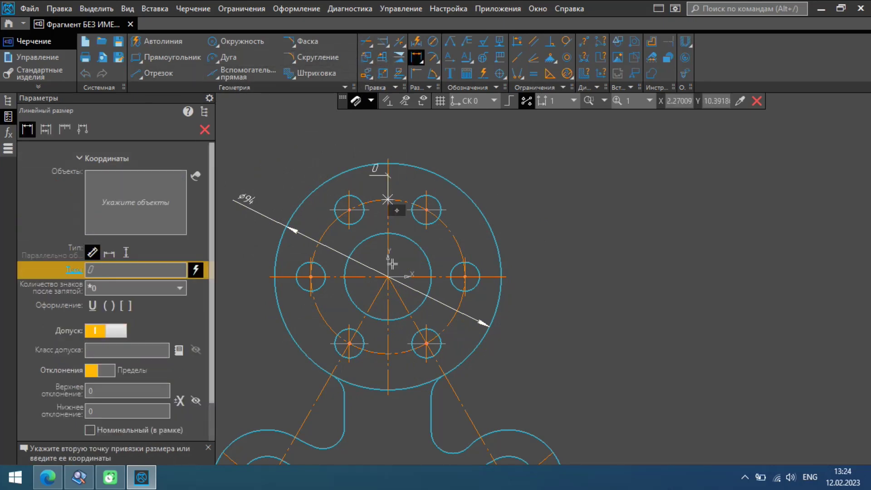
pyautogui.click(389, 354)
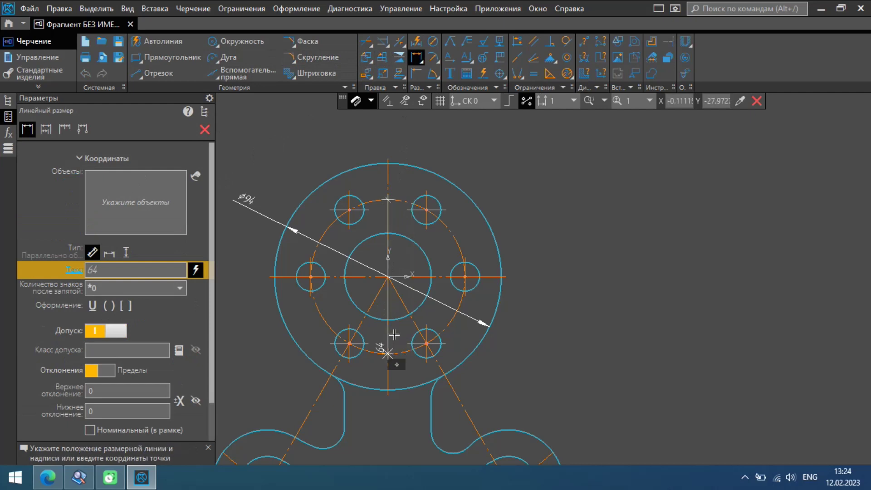
pyautogui.click(530, 277)
pyautogui.press('Escape')
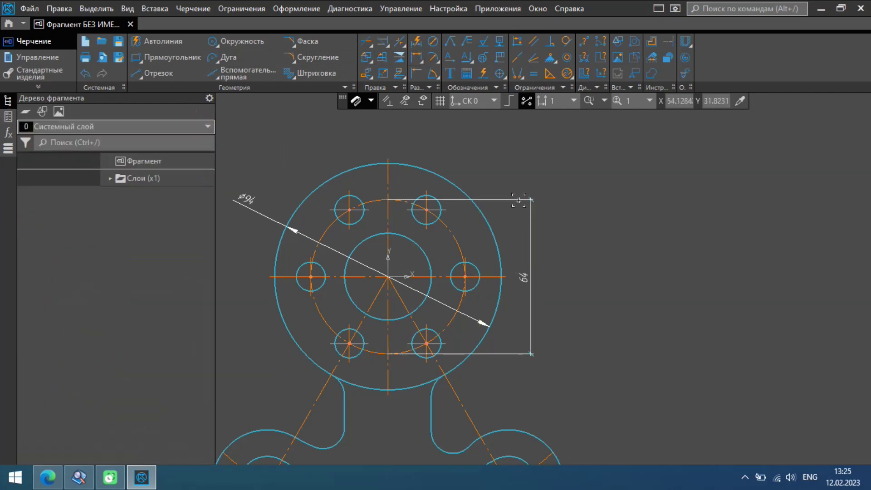
pyautogui.click(519, 200)
pyautogui.click(558, 168)
pyautogui.click(562, 187)
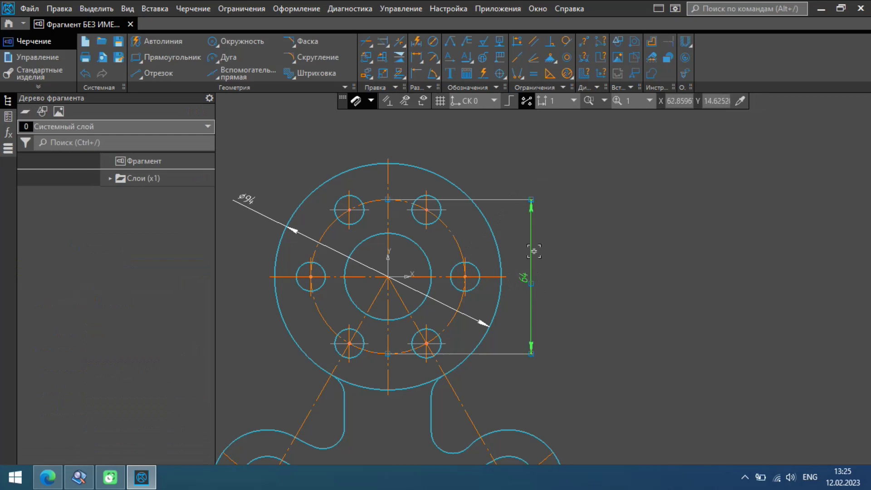
# Step: Make the hole-centre circle's dimension read ⌀64 by inserting the GOST type A diameter symbol before its value, without an automatic prefix
pyautogui.doubleClick(524, 277)
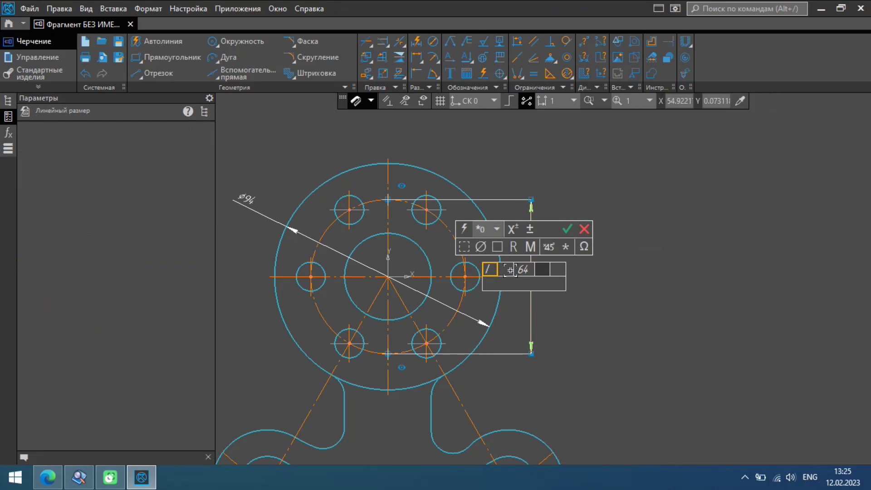
pyautogui.click(486, 268)
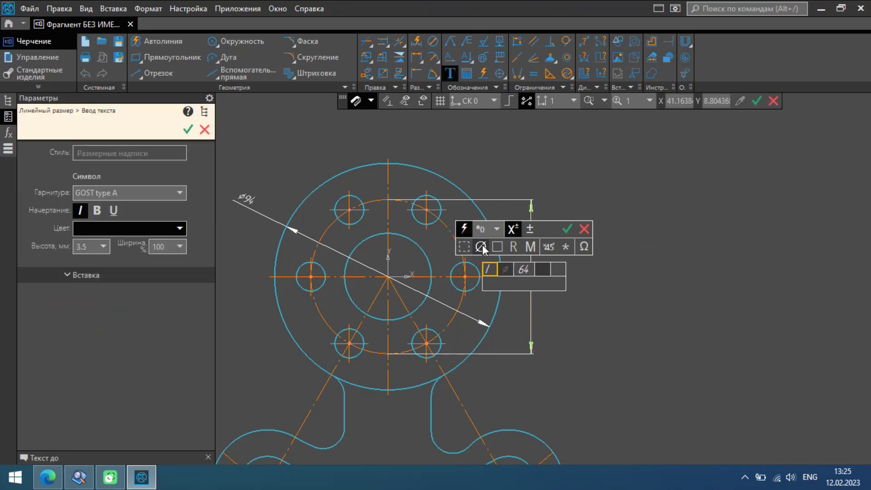
pyautogui.click(464, 247)
pyautogui.click(518, 272)
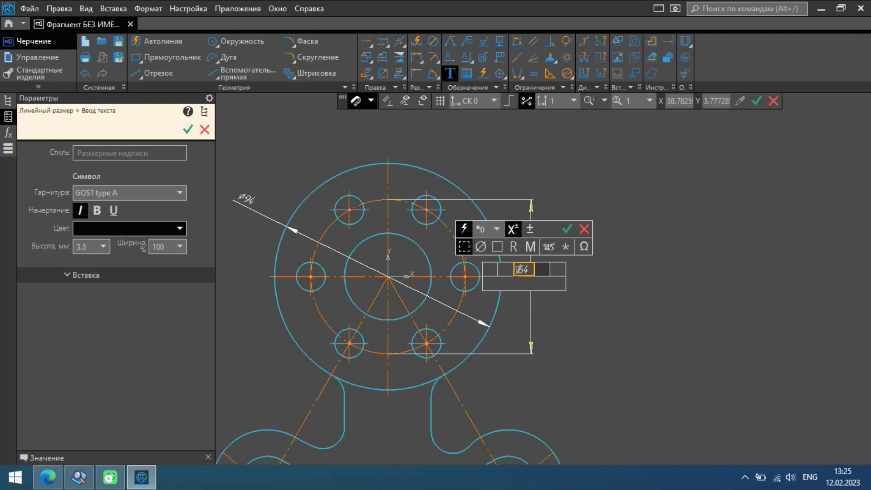
pyautogui.click(192, 276)
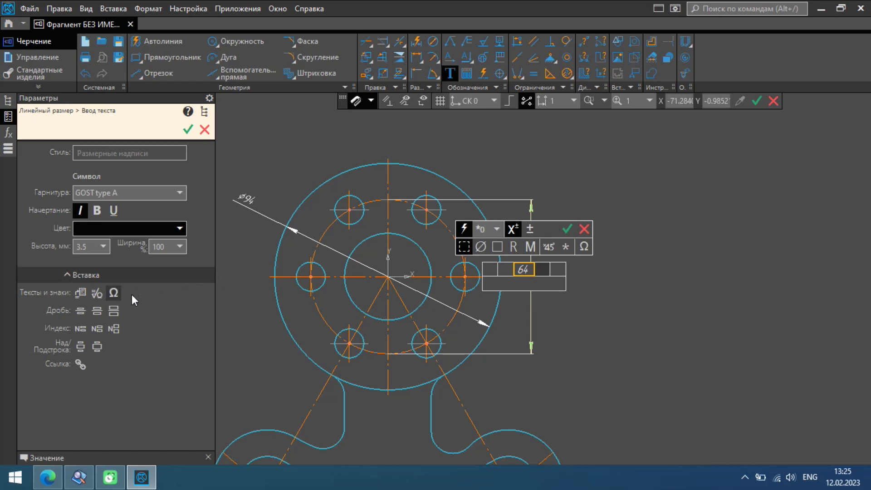
pyautogui.click(113, 294)
pyautogui.scroll(-10, 325, 299)
pyautogui.click(420, 328)
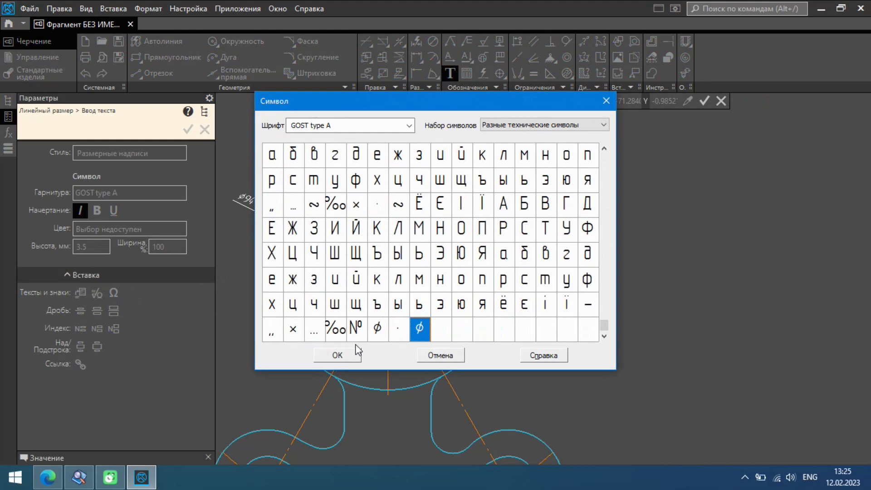
pyautogui.click(338, 355)
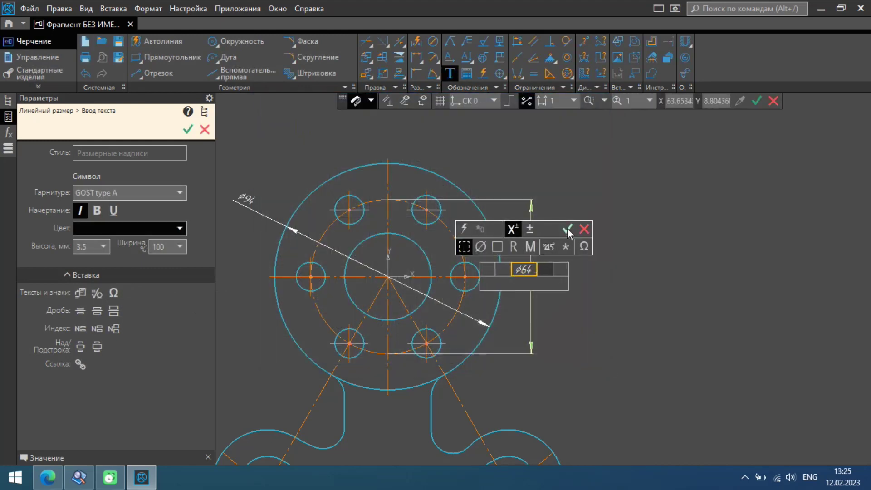
pyautogui.click(568, 230)
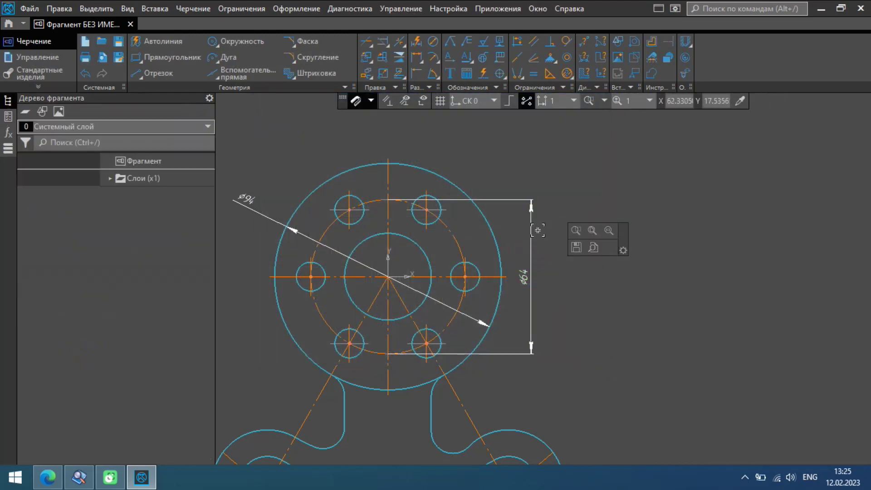
# Step: Check the radii in the STDU Viewer PDF, then in KOMPAS-3D dimension the radius of the right fillet between neck and flange
pyautogui.click(84, 478)
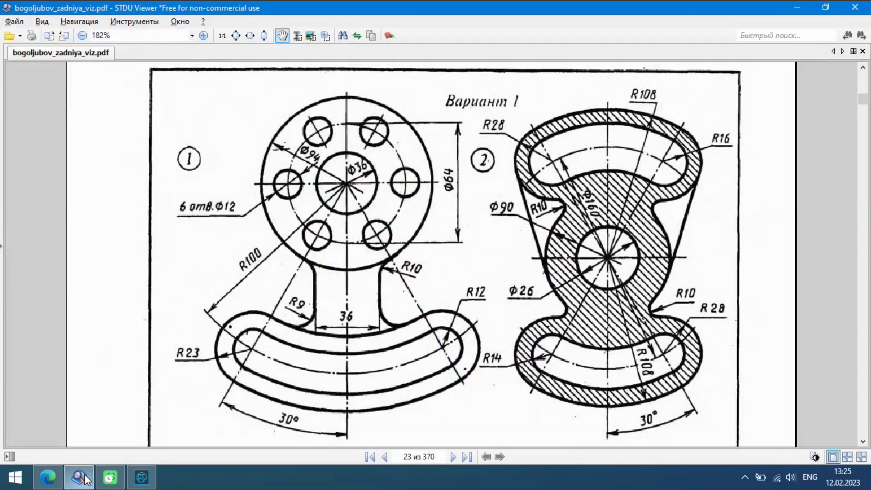
pyautogui.click(84, 479)
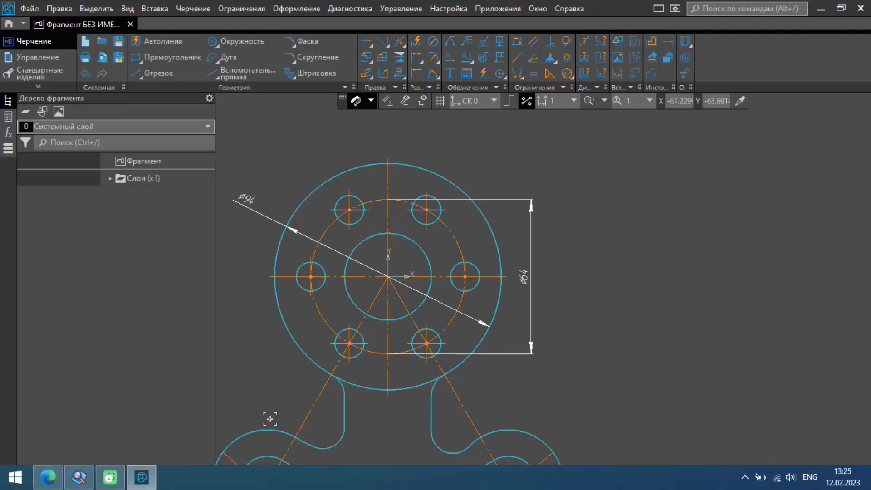
pyautogui.scroll(-2, 391, 185)
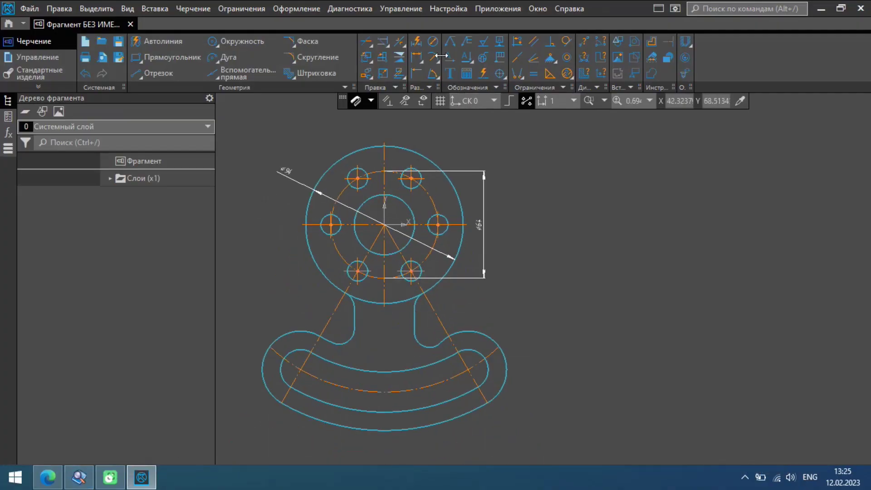
pyautogui.press('Return')
pyautogui.scroll(3, 419, 298)
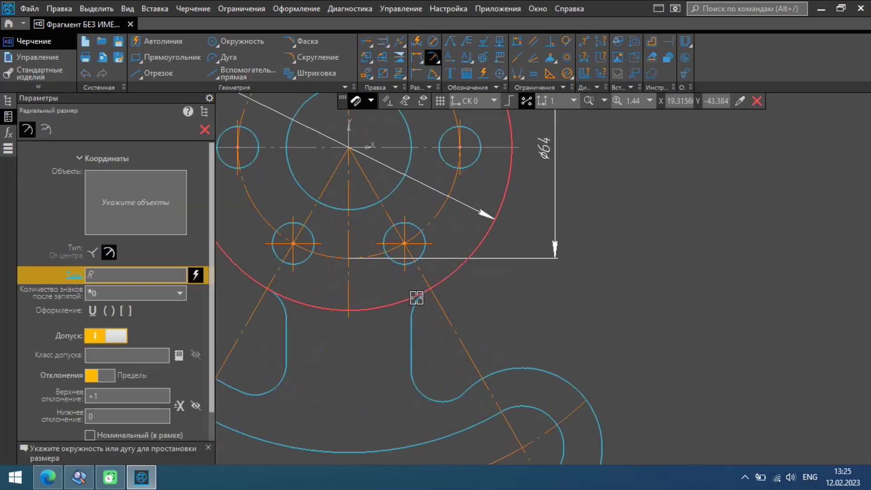
pyautogui.click(418, 303)
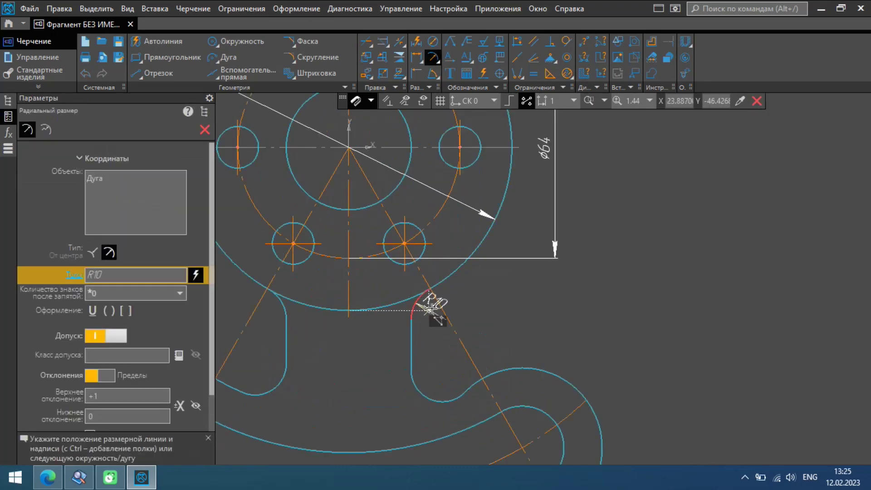
pyautogui.click(432, 302)
# Step: Dimension the radius of the left fillet between the neck and the curved base
pyautogui.scroll(-2, 399, 317)
pyautogui.scroll(3, 370, 356)
pyautogui.scroll(1, 370, 356)
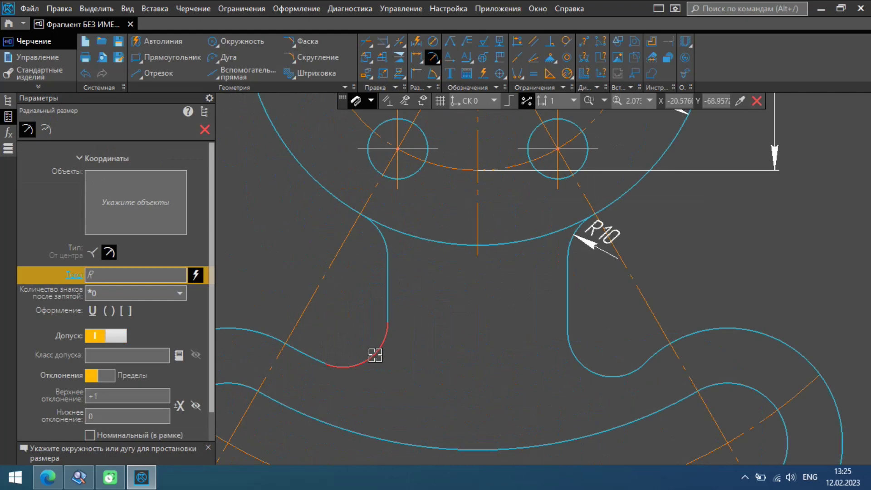
pyautogui.click(370, 355)
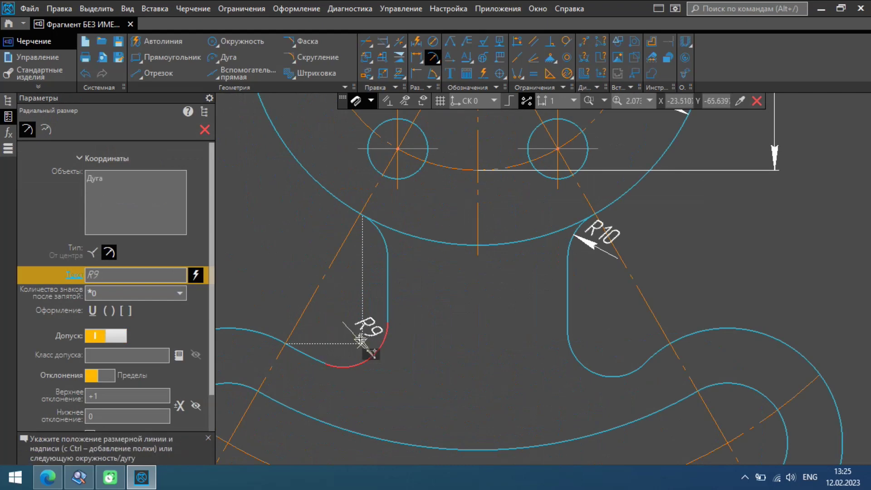
pyautogui.click(360, 340)
# Step: Dimension the radii of the slot's left end arc and the base's right outer end arc
pyautogui.scroll(-5, 342, 287)
pyautogui.scroll(1, 311, 314)
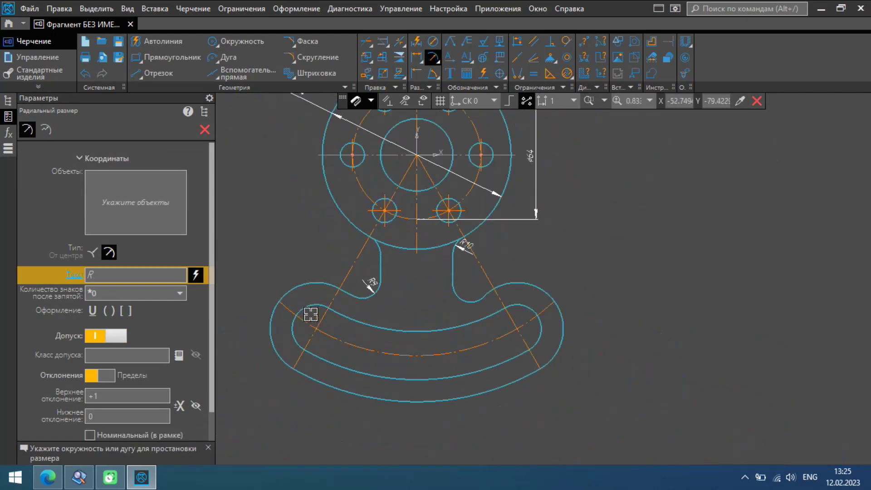
pyautogui.scroll(4, 311, 314)
pyautogui.click(307, 302)
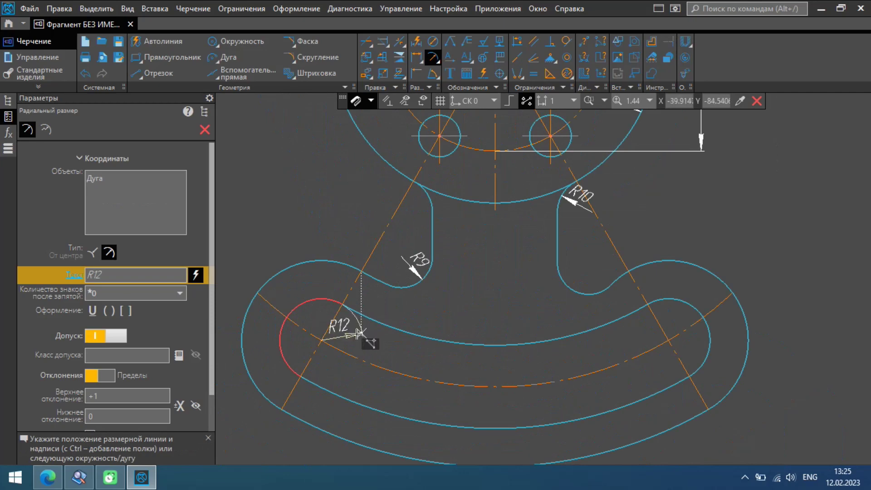
pyautogui.click(296, 308)
pyautogui.click(694, 270)
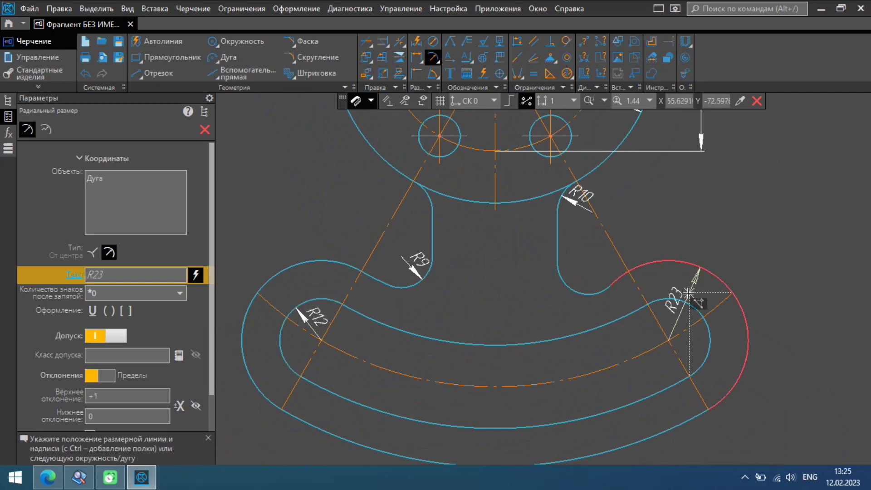
pyautogui.click(721, 367)
# Step: Dimension the radius of the slot's curved centre axis from the flange centre, with the text on the left side
pyautogui.scroll(-4, 427, 291)
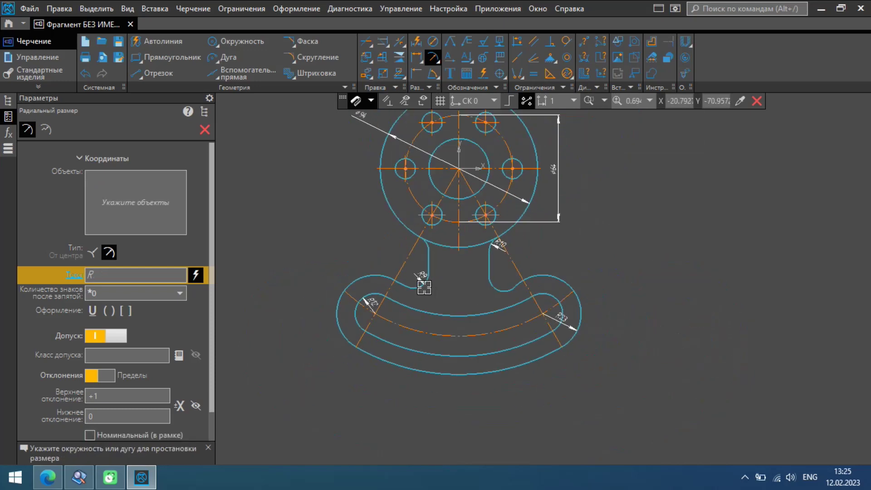
pyautogui.click(413, 327)
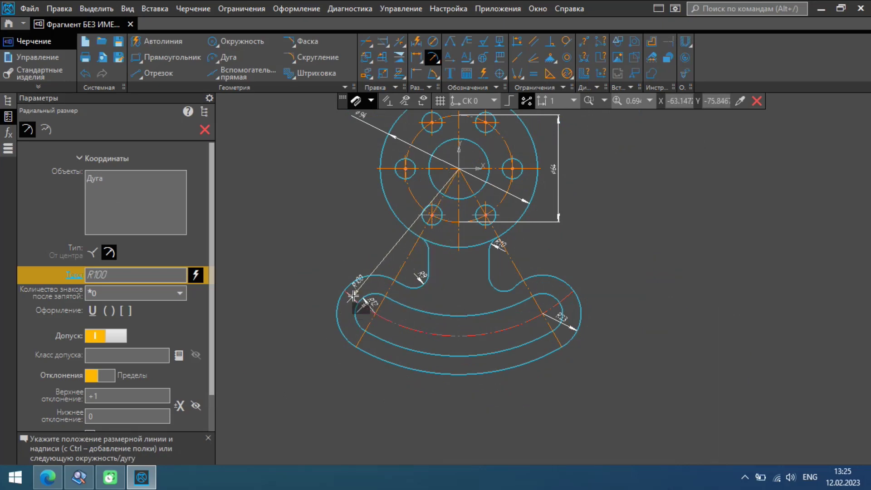
pyautogui.click(383, 253)
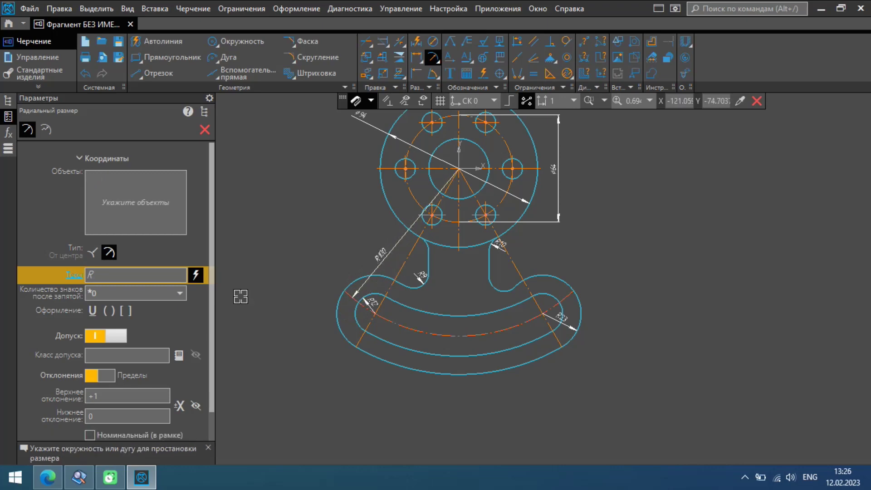
# Step: Check part 1's axes and remaining dimensions in the STDU Viewer PDF, then return to the KOMPAS-3D fragment
pyautogui.click(80, 476)
pyautogui.click(83, 476)
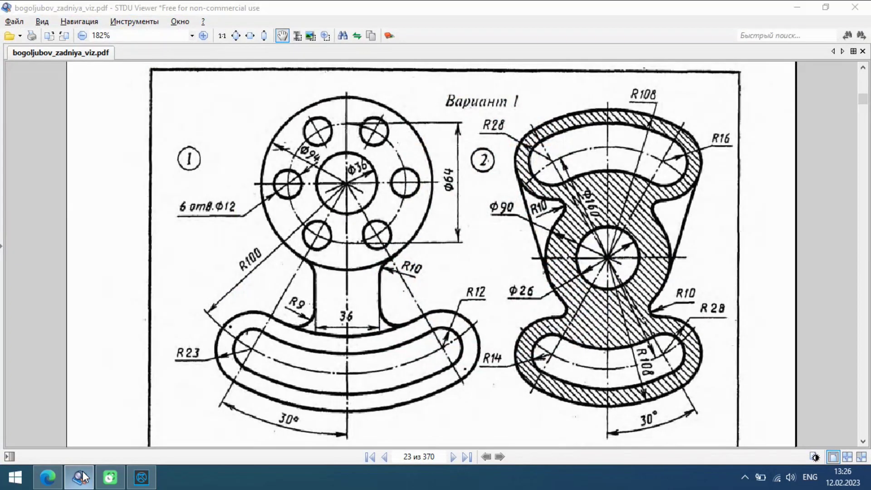
pyautogui.scroll(-3, 358, 298)
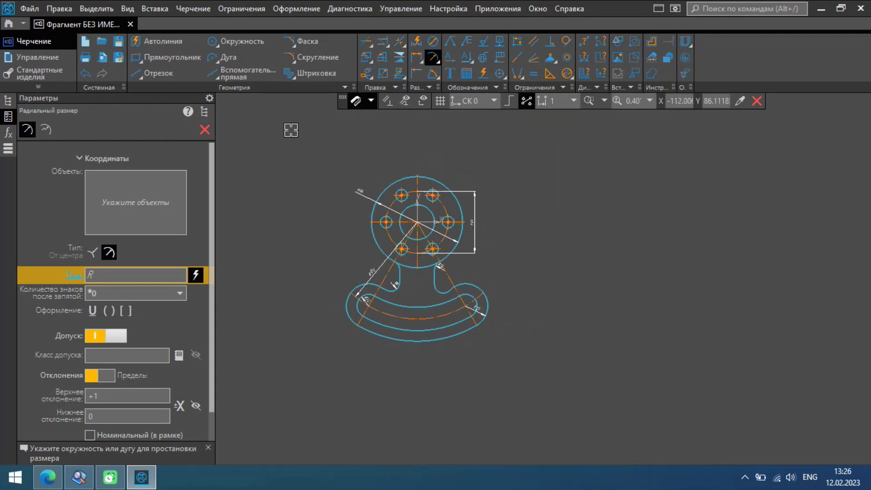
pyautogui.click(383, 41)
pyautogui.scroll(2, 418, 260)
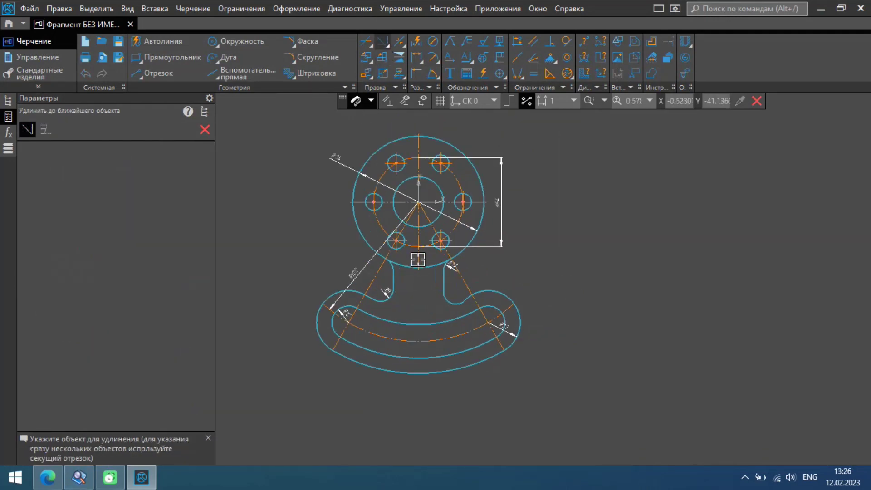
pyautogui.scroll(3, 417, 256)
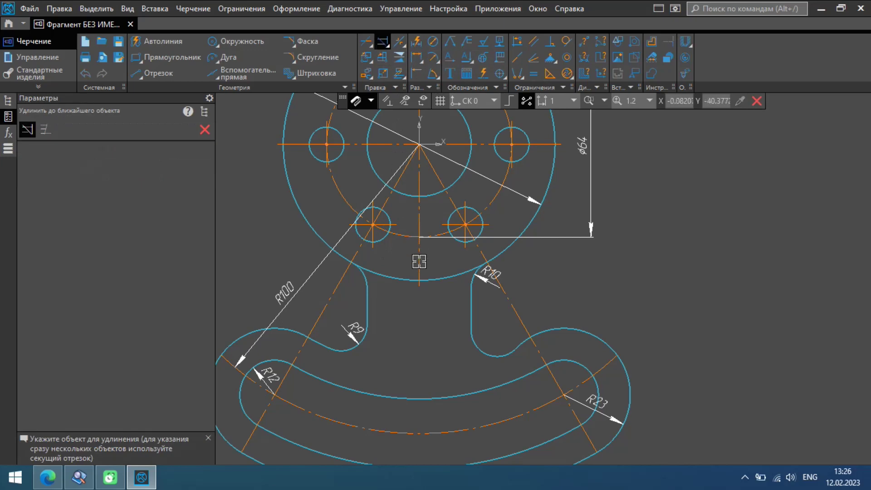
pyautogui.press('Escape')
# Step: Draw a vertical segment from the lowest point of the base's outer arc to the top of the flange's outer circle
pyautogui.scroll(-4, 418, 259)
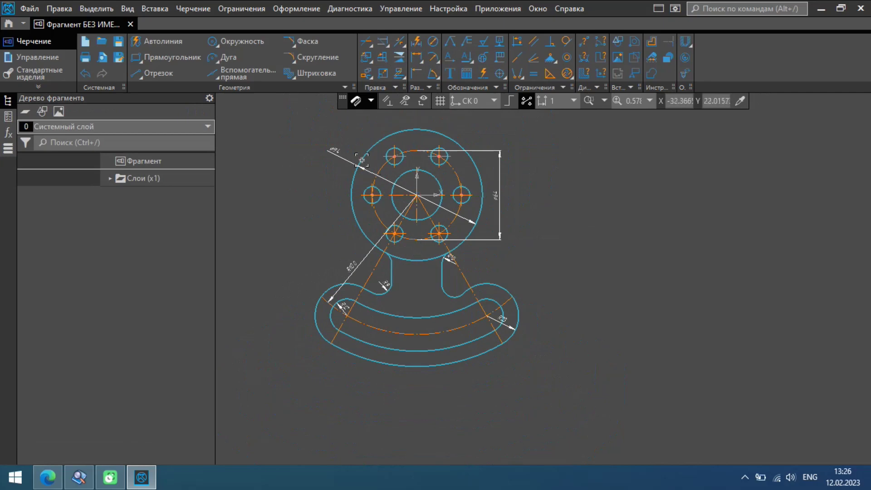
pyautogui.click(417, 371)
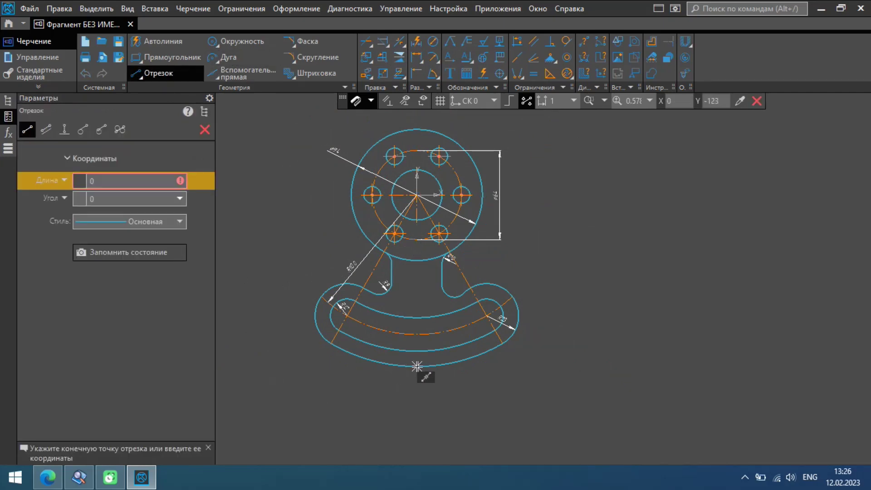
pyautogui.click(417, 130)
pyautogui.press('Escape')
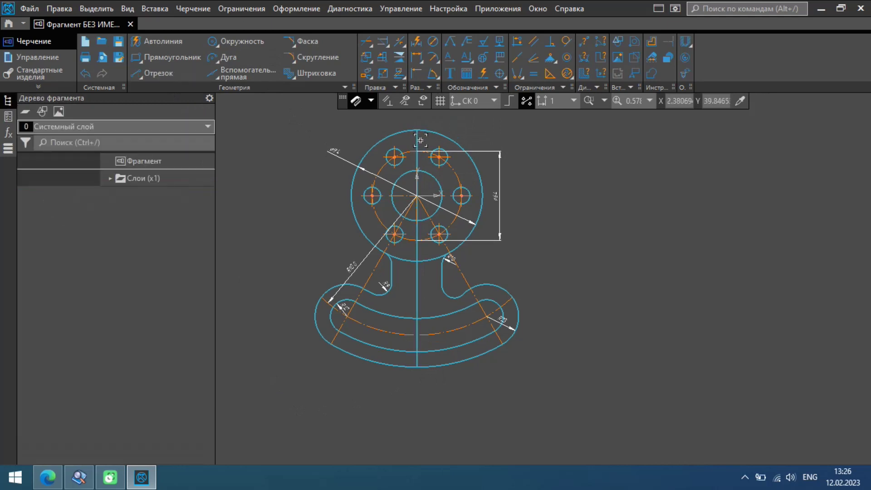
# Step: Change the line style of the long vertical segment through the flange and base to an axial centre line
pyautogui.click(421, 141)
pyautogui.click(508, 109)
pyautogui.click(522, 153)
pyautogui.click(624, 193)
pyautogui.scroll(2, 400, 224)
pyautogui.scroll(-2, 401, 224)
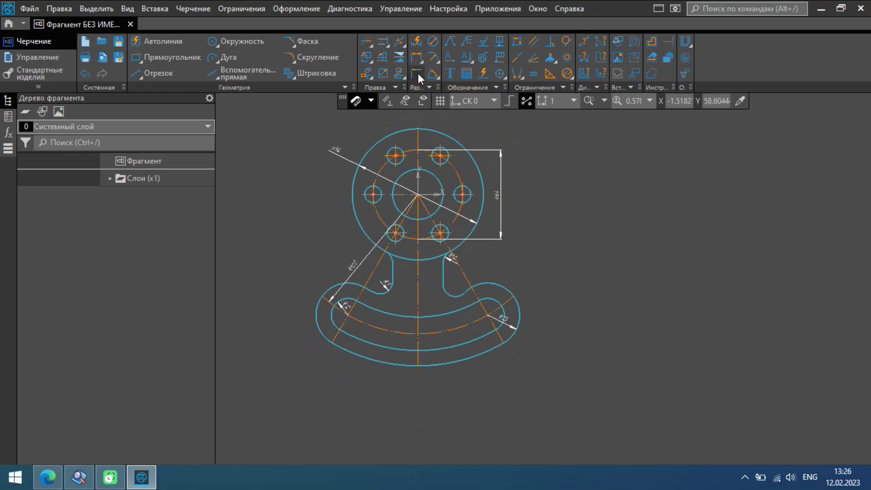
# Step: Dimension the angle between the left slanted axis and the vertical axis, placing it below the curved base
pyautogui.scroll(3, 320, 340)
pyautogui.click(349, 334)
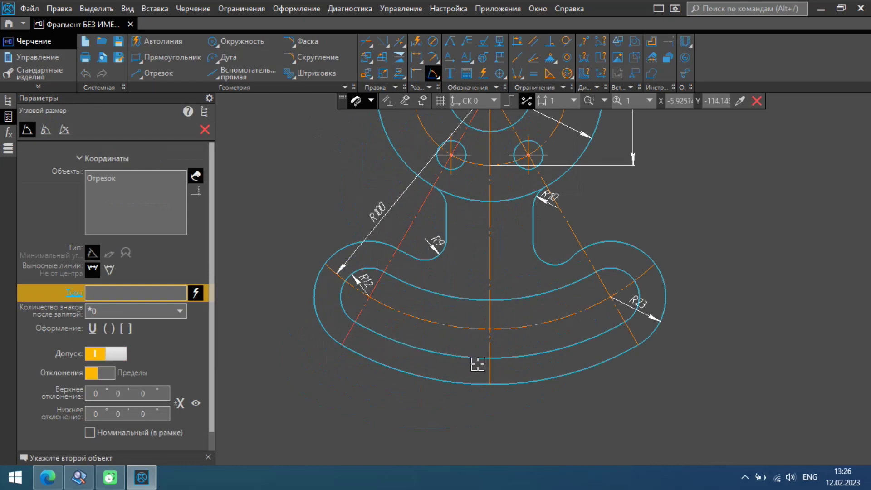
pyautogui.click(490, 374)
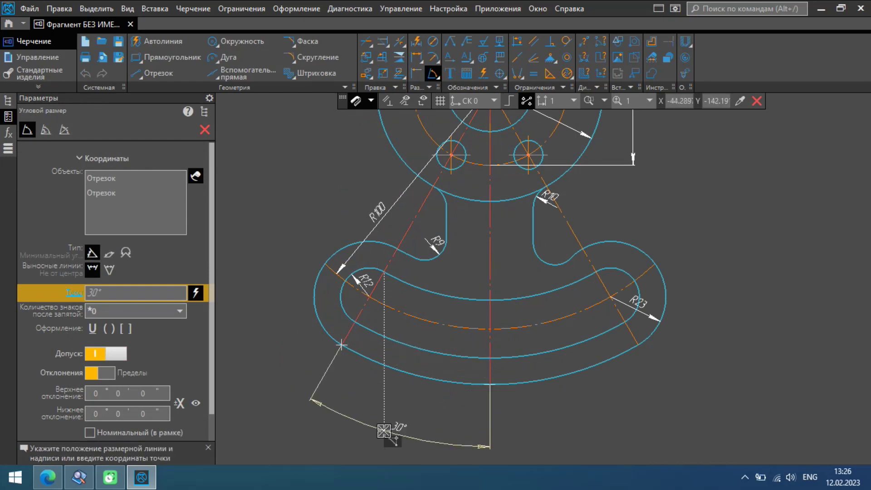
pyautogui.click(384, 431)
pyautogui.press('Escape')
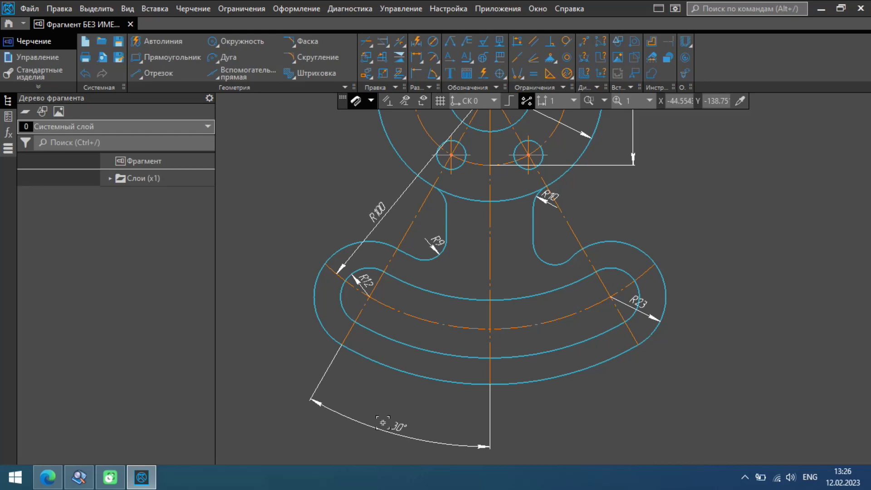
# Step: Move the angular dimension's arc closer to the lower edge of the base
pyautogui.click(385, 428)
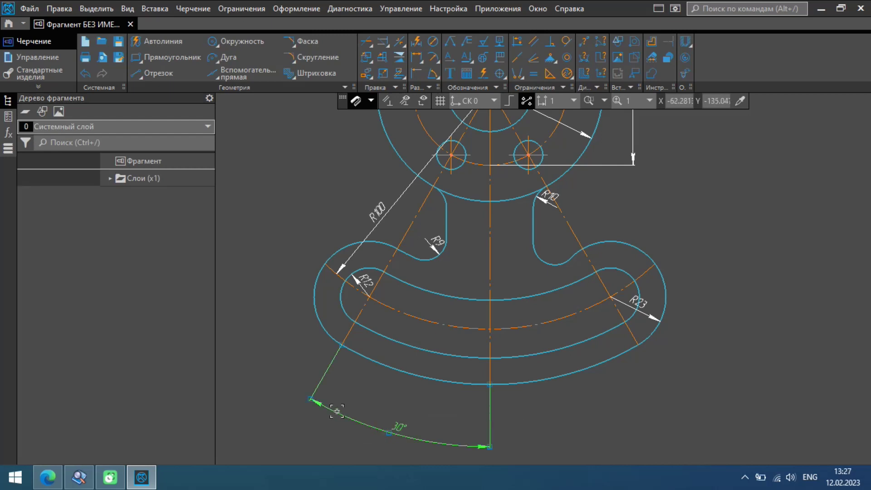
pyautogui.moveTo(310, 398); pyautogui.dragTo(336, 375)
pyautogui.click(288, 410)
# Step: Replace the automatic diameter sign in the flange's outer diameter dimension with a GOST type A ø symbol inserted before the value
pyautogui.scroll(-3, 370, 379)
pyautogui.scroll(5, 463, 220)
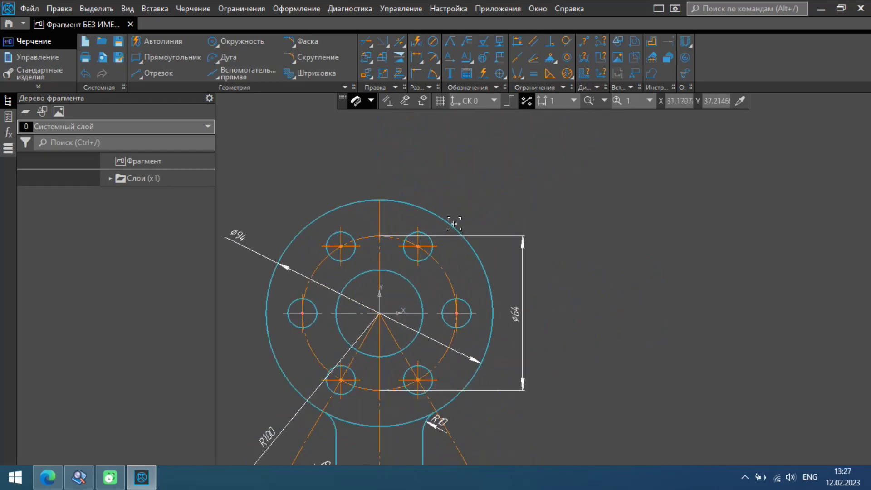
pyautogui.scroll(-4, 560, 263)
pyautogui.scroll(6, 438, 267)
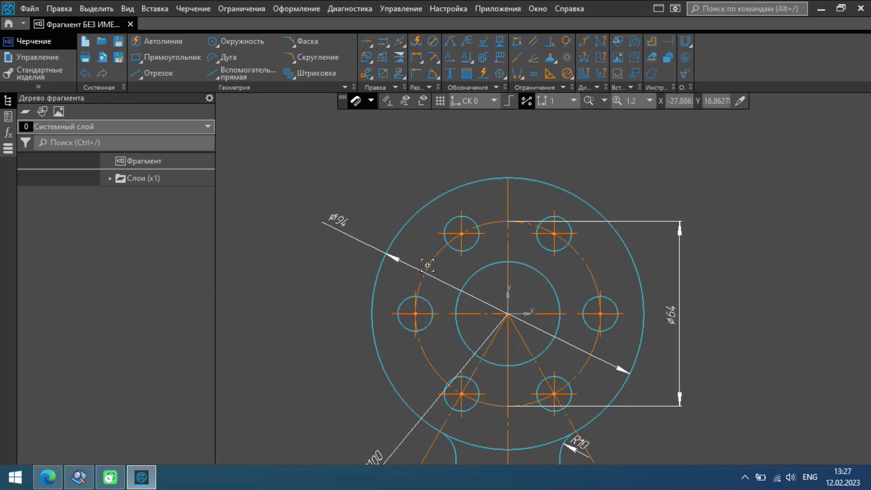
pyautogui.doubleClick(319, 211)
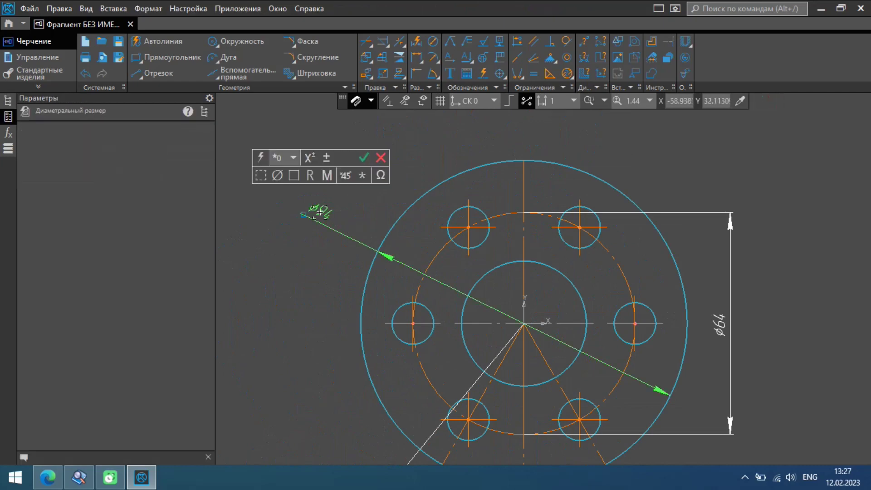
pyautogui.click(278, 176)
pyautogui.click(311, 202)
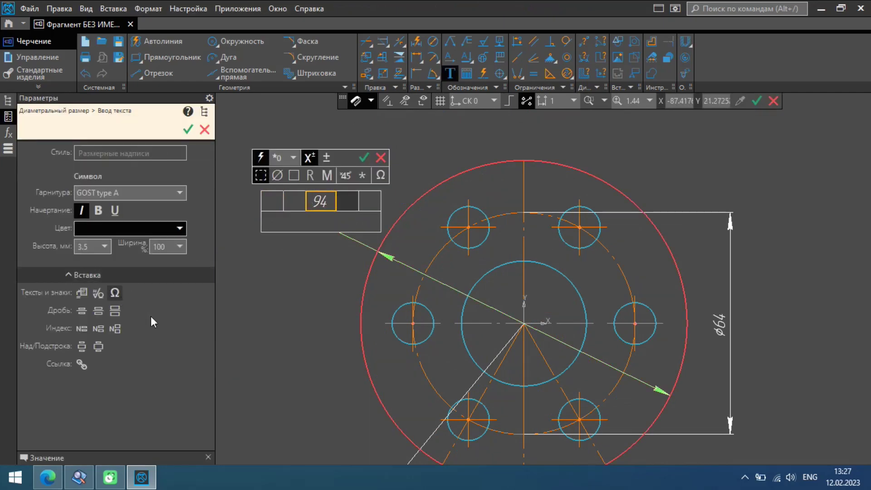
pyautogui.scroll(-5, 468, 300)
pyautogui.click(420, 328)
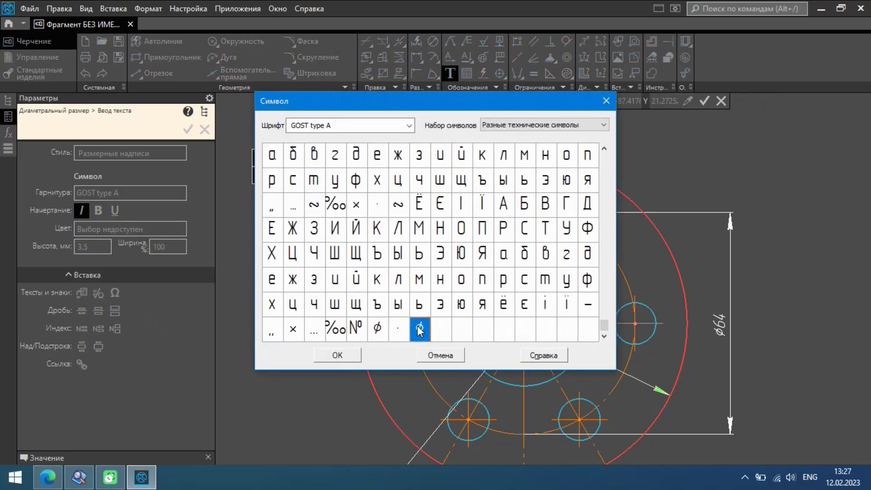
pyautogui.click(337, 355)
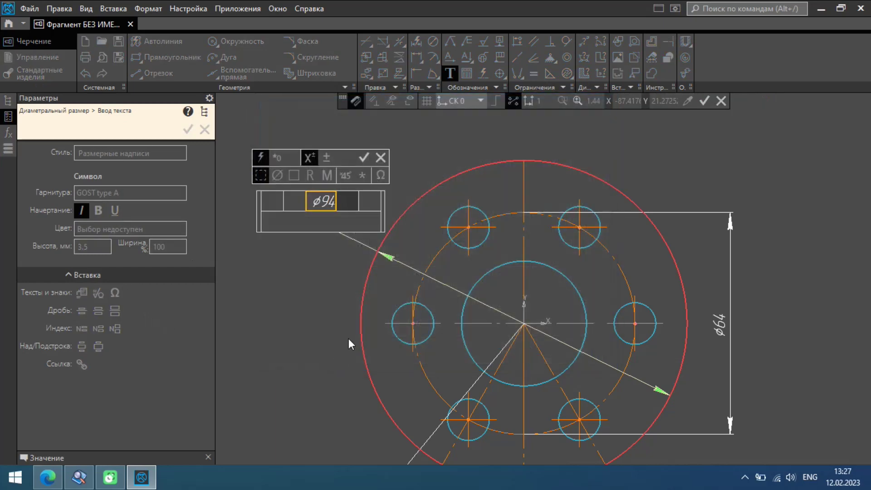
pyautogui.click(363, 157)
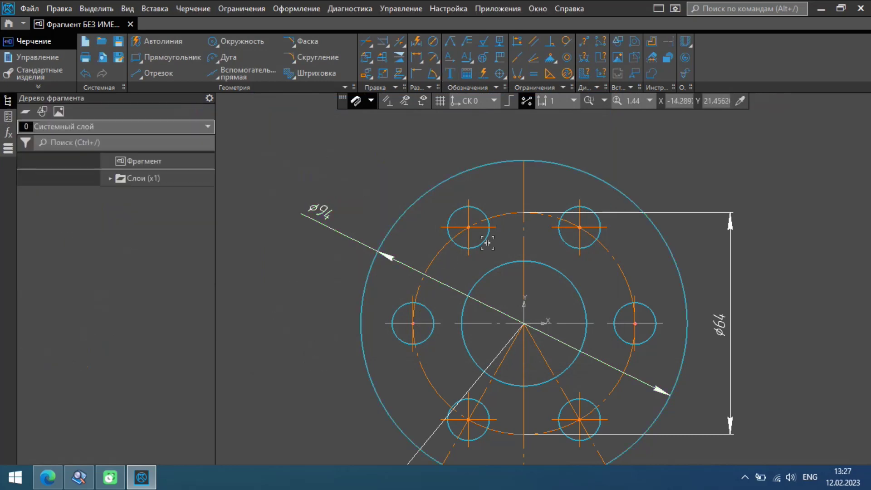
# Step: Dimension the diameter of the leftmost small hole, placing the text outside the flange on the left
pyautogui.scroll(-2, 502, 233)
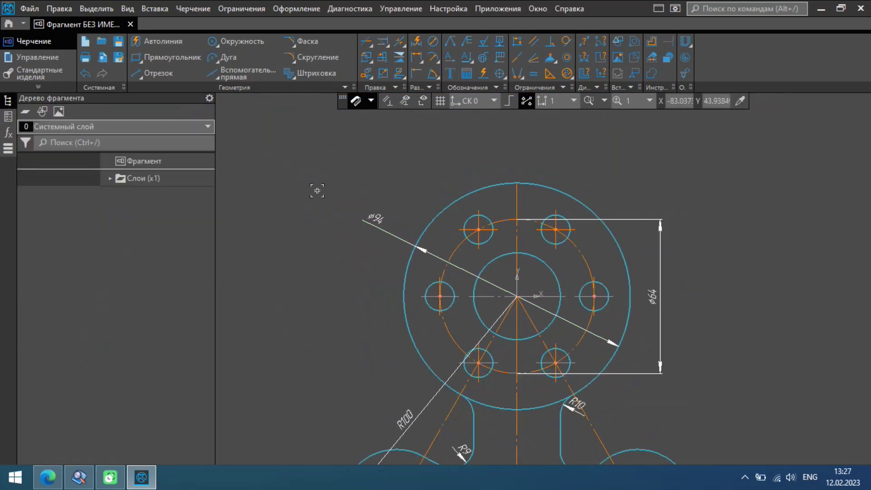
pyautogui.click(433, 41)
pyautogui.scroll(5, 413, 291)
pyautogui.click(425, 290)
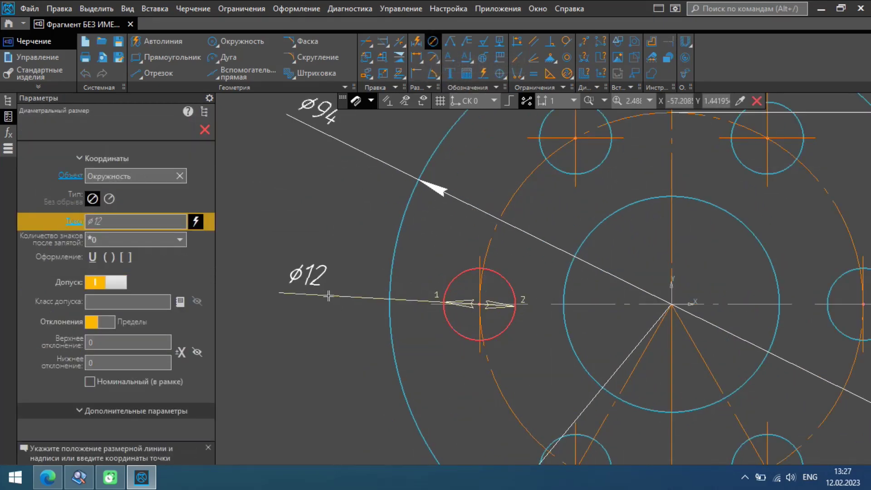
pyautogui.click(327, 295)
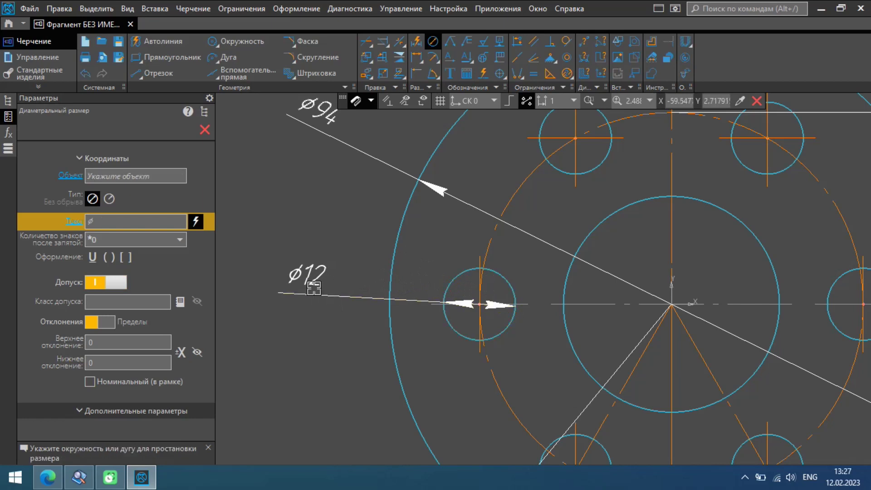
pyautogui.press('Escape')
# Step: Insert the Cyrillic text "6отв. " before the value in the small hole's diameter dimension
pyautogui.doubleClick(312, 285)
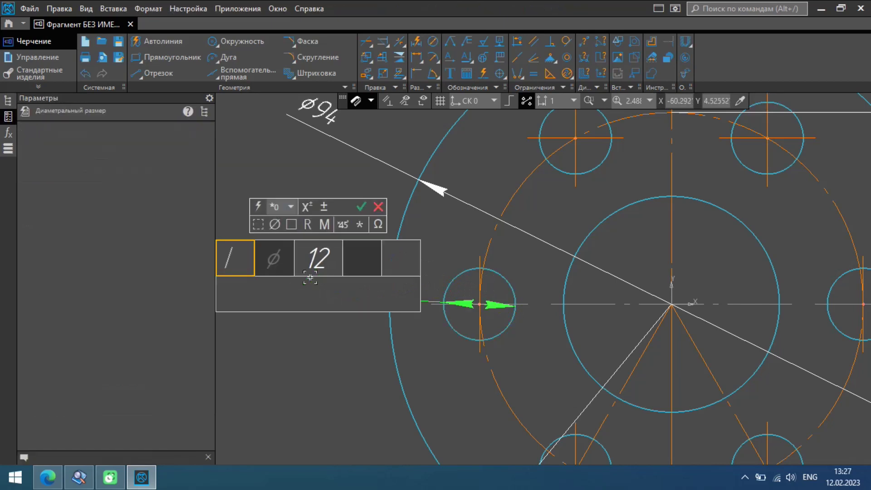
pyautogui.click(303, 266)
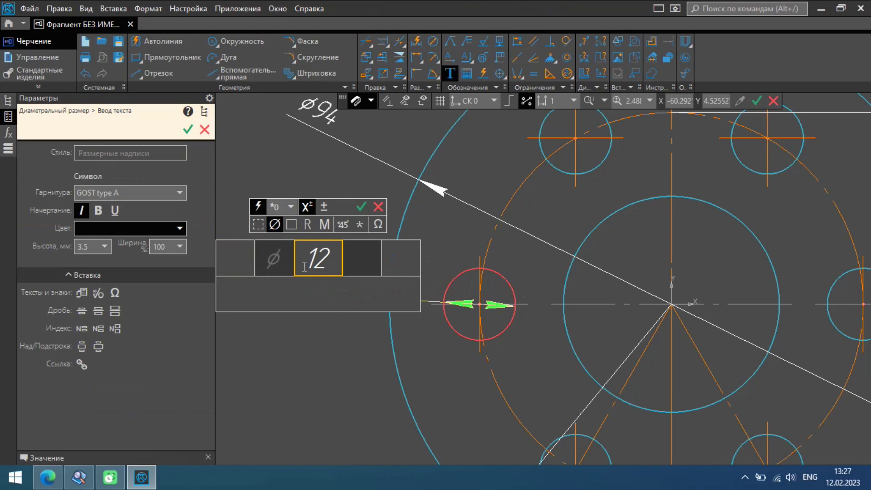
pyautogui.write('6jnd/')
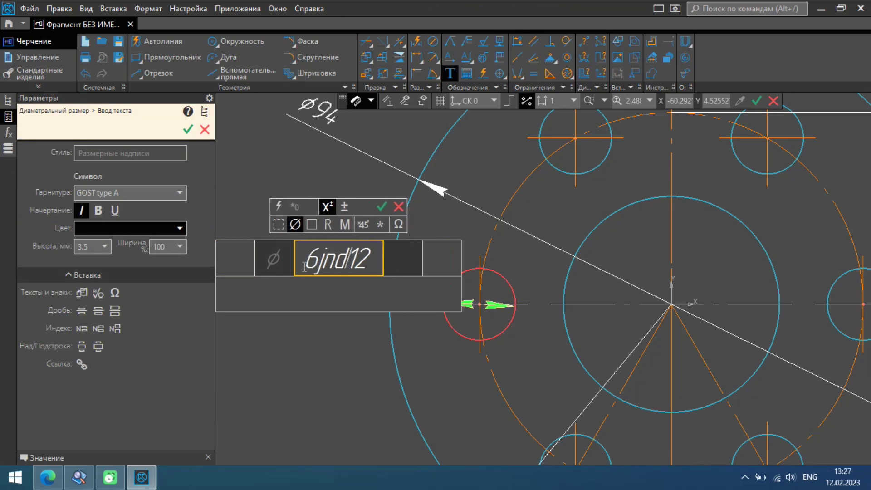
pyautogui.press('BackSpace')
pyautogui.press('BackSpace')
pyautogui.press('BackSpace')
pyautogui.press('BackSpace')
pyautogui.press('BackSpace')
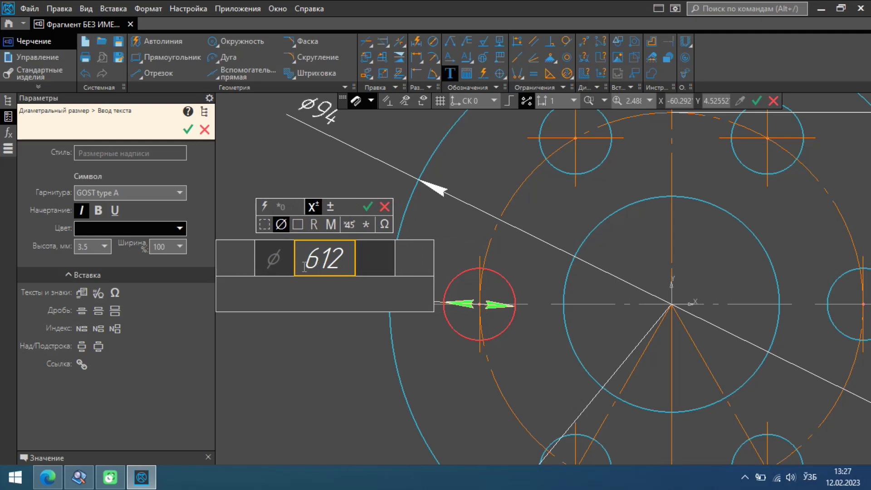
pyautogui.write('отв')
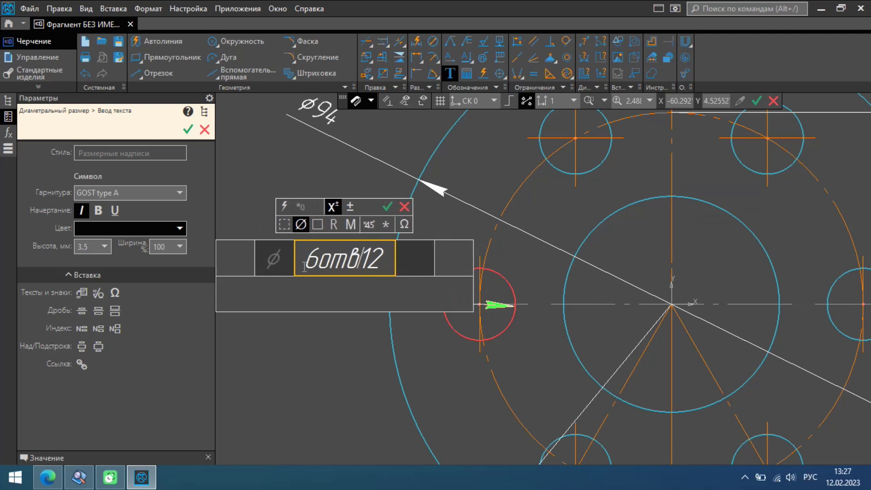
pyautogui.write('.')
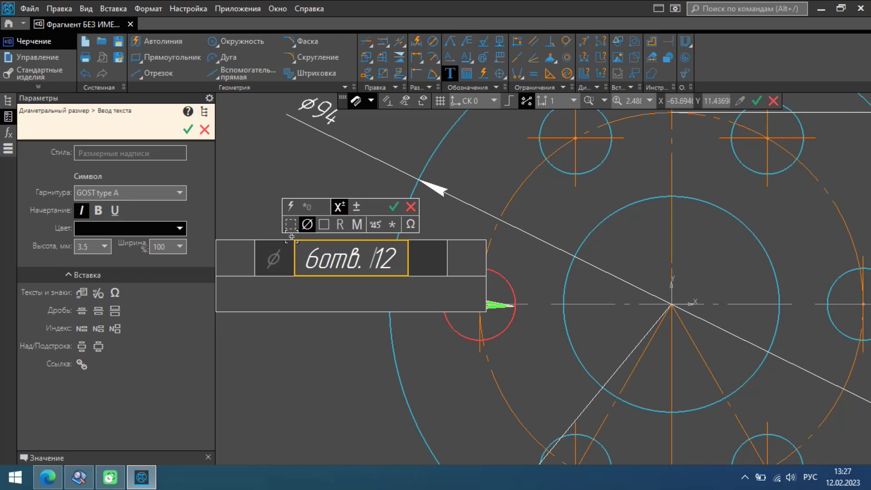
# Step: Insert a GOST type A ø symbol after "6отв. " in the hole dimension and turn off its automatic diameter sign
pyautogui.click(115, 292)
pyautogui.scroll(-5, 348, 312)
pyautogui.click(379, 328)
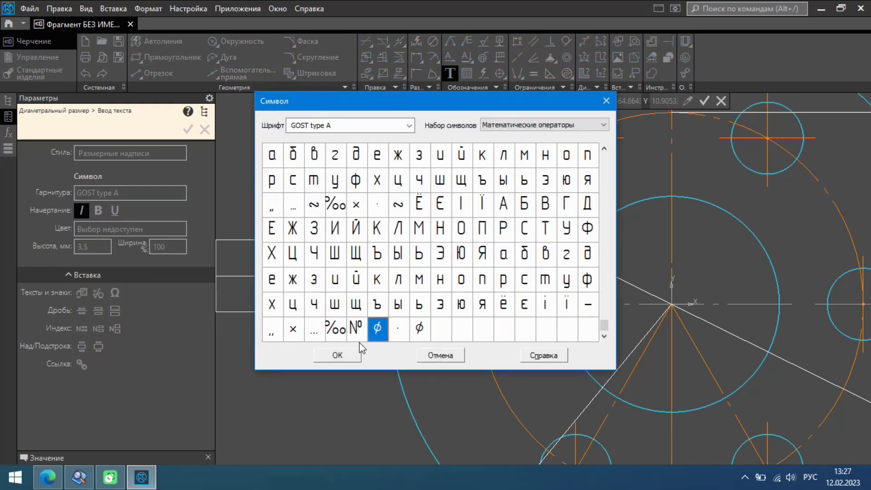
pyautogui.click(337, 355)
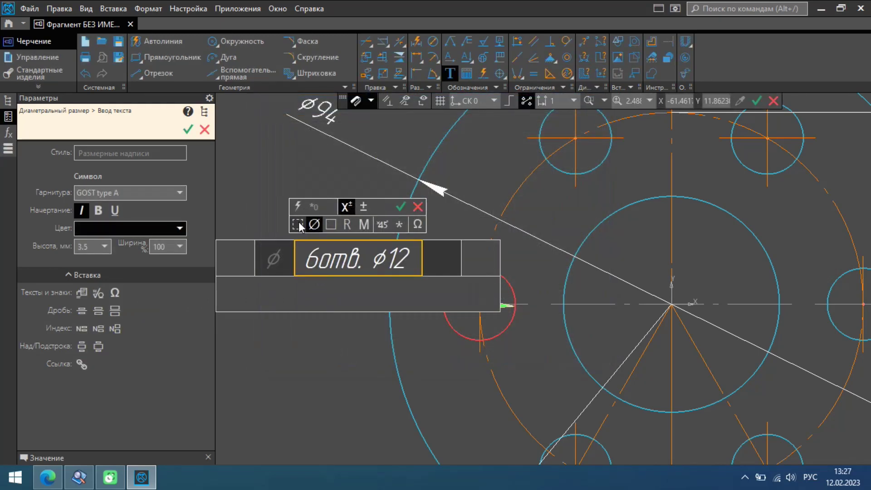
pyautogui.click(399, 207)
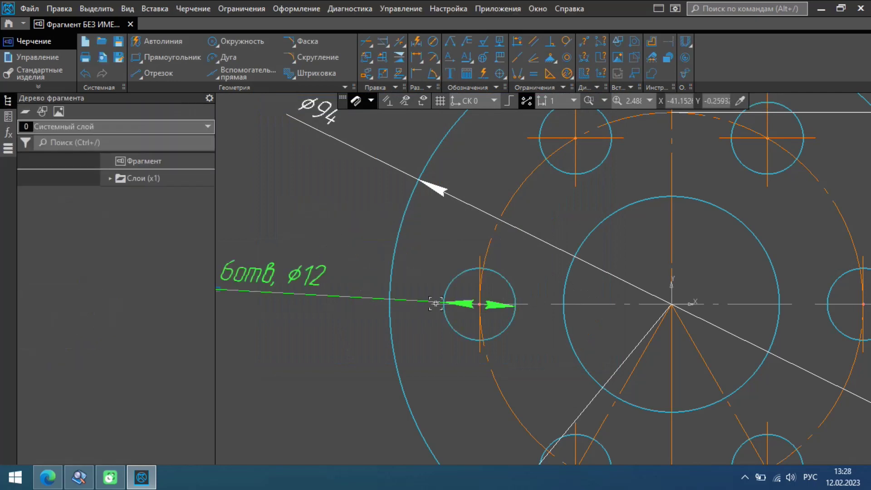
# Step: Set the small hole dimension's arrows outside the circle and tilt its dimension line parallel to the flange's outer diameter dimension
pyautogui.click(416, 300)
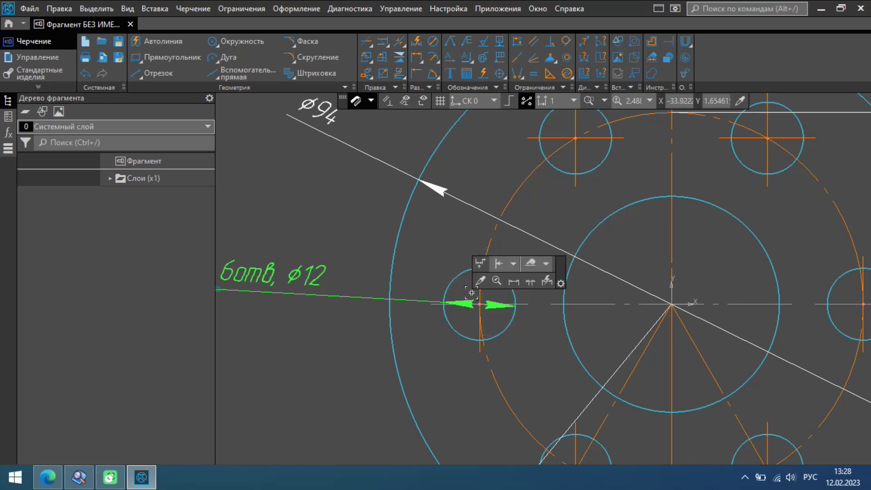
pyautogui.click(529, 283)
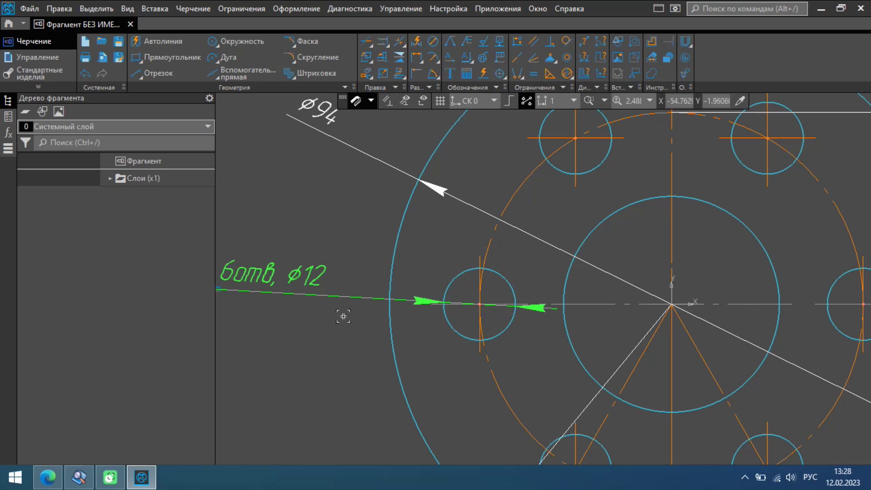
pyautogui.scroll(-3, 335, 309)
pyautogui.moveTo(266, 296); pyautogui.dragTo(312, 255)
pyautogui.scroll(-2, 272, 208)
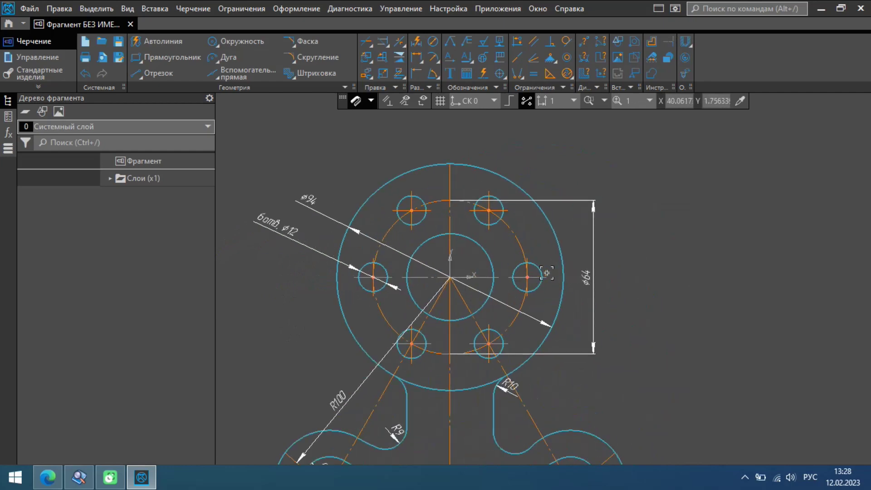
# Step: Set the text height of the hole pitch circle's diameter dimension to 5 mm
pyautogui.scroll(-2, 547, 273)
pyautogui.scroll(-1, 473, 253)
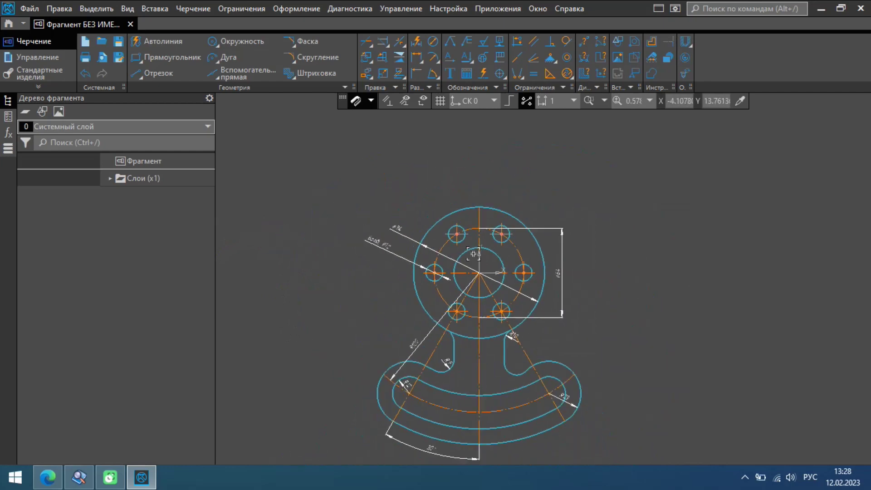
pyautogui.scroll(1, 473, 254)
pyautogui.scroll(3, 462, 387)
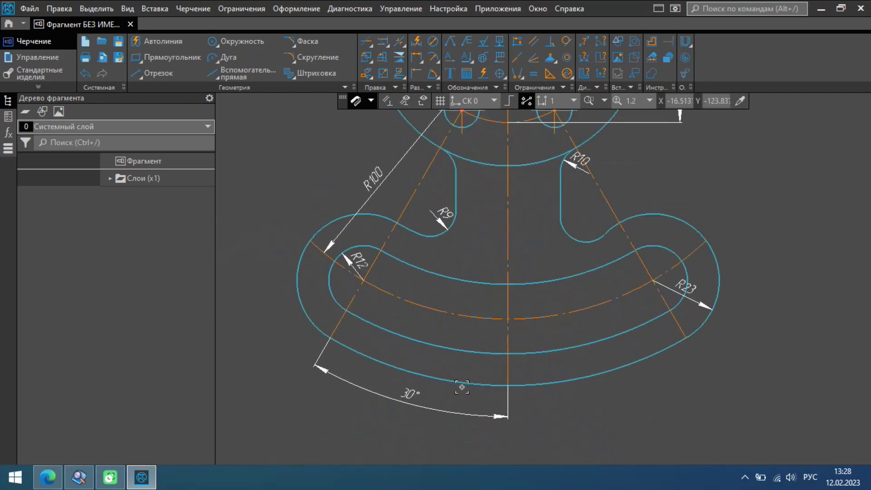
pyautogui.scroll(-3, 461, 387)
pyautogui.scroll(3, 447, 236)
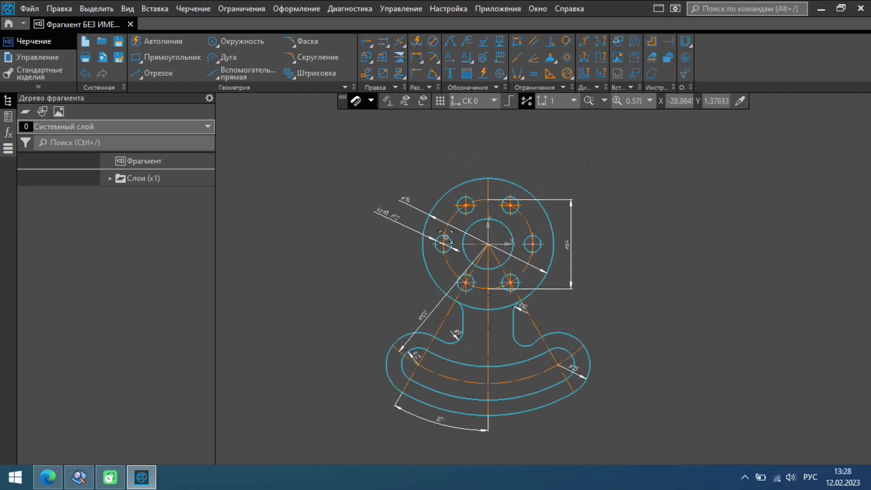
pyautogui.scroll(-1, 279, 394)
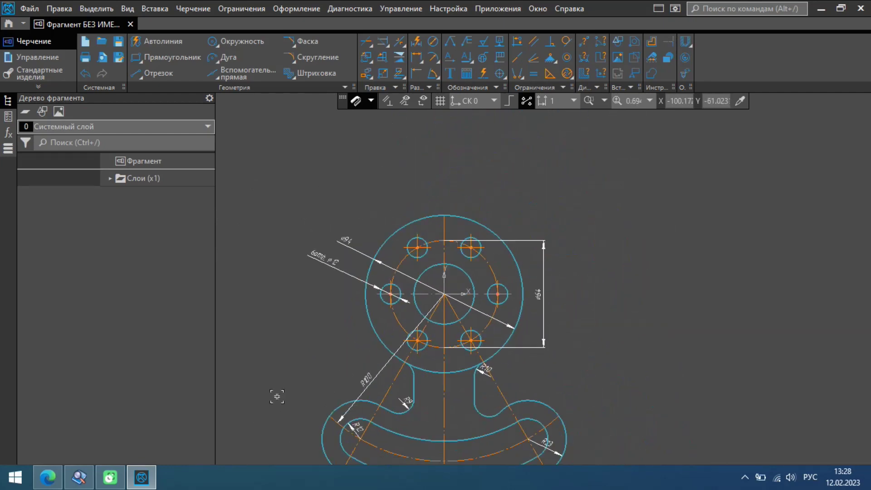
pyautogui.click(539, 294)
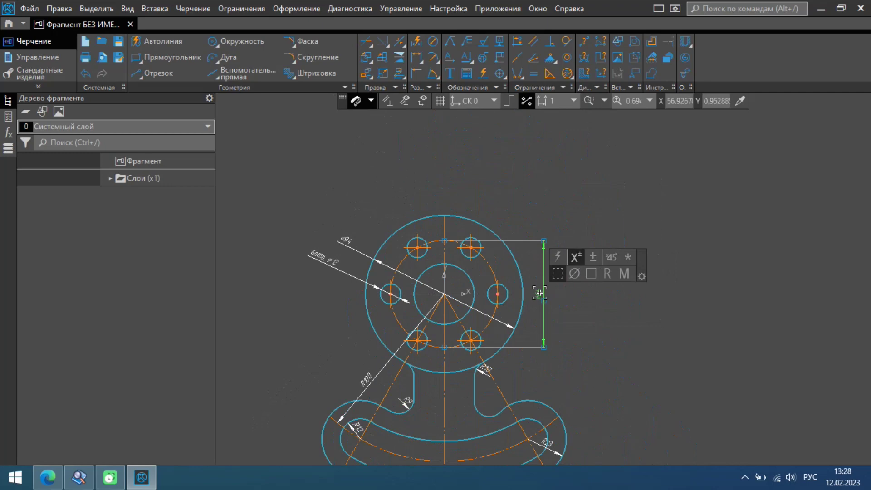
pyautogui.doubleClick(539, 293)
pyautogui.click(540, 287)
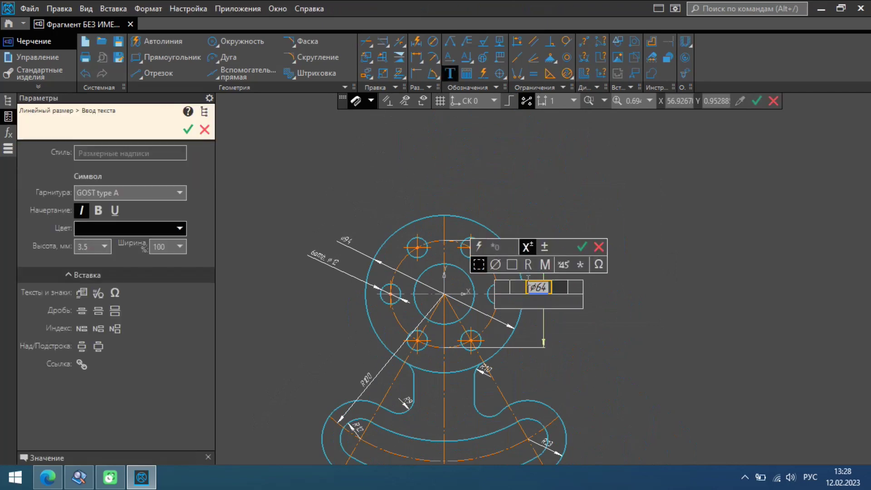
pyautogui.click(104, 248)
pyautogui.click(99, 309)
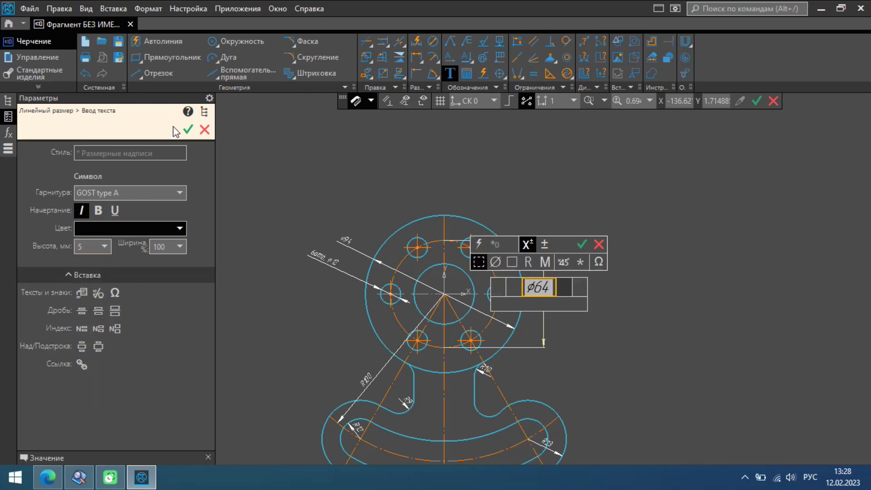
pyautogui.click(188, 130)
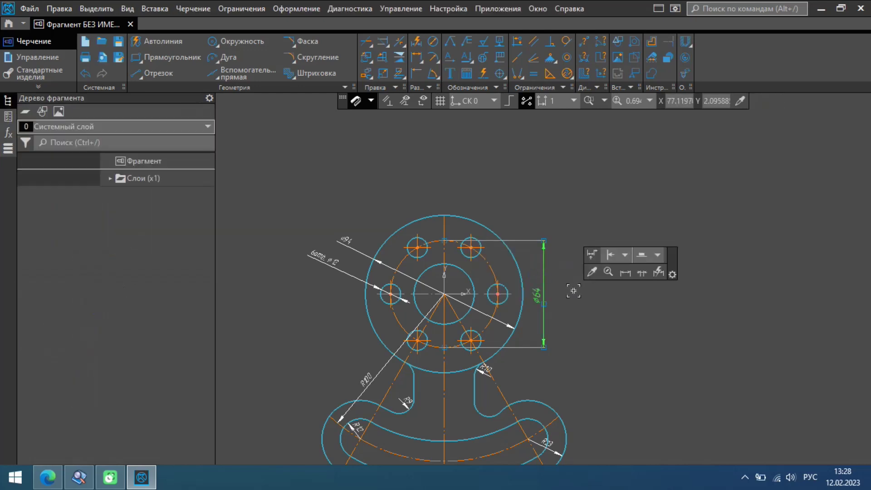
# Step: Copy the pitch circle dimension's properties to the flange outer diameter, small hole diameter and slot centreline radius dimensions
pyautogui.hotkey('ctrl', 'shift', 'c')
pyautogui.click(350, 243)
pyautogui.click(335, 263)
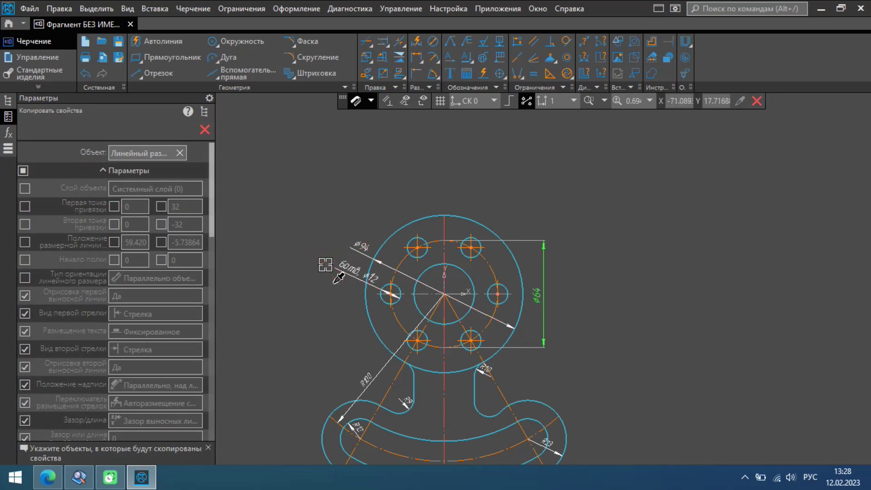
pyautogui.scroll(2, 363, 333)
pyautogui.scroll(-2, 385, 267)
pyautogui.click(380, 324)
# Step: Copy the same properties to the R12, R23, R10 and R9 radius dimensions and the 30° angle dimension
pyautogui.scroll(3, 364, 379)
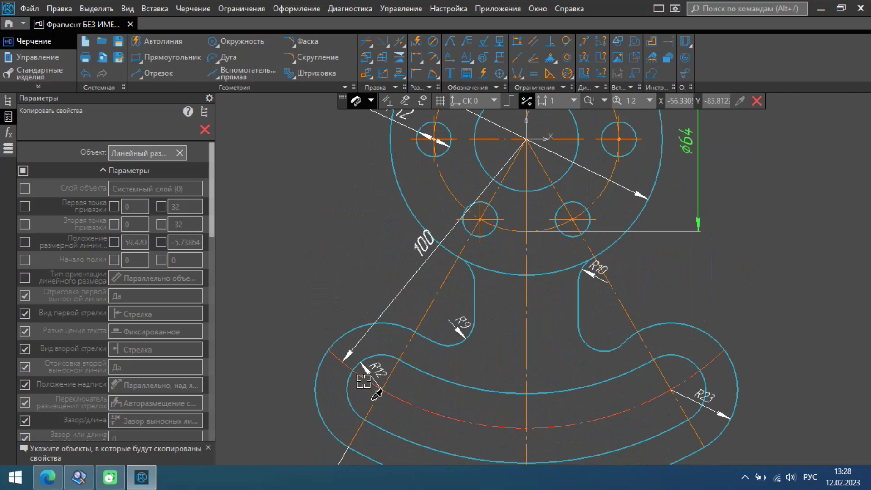
pyautogui.click(371, 374)
pyautogui.click(697, 391)
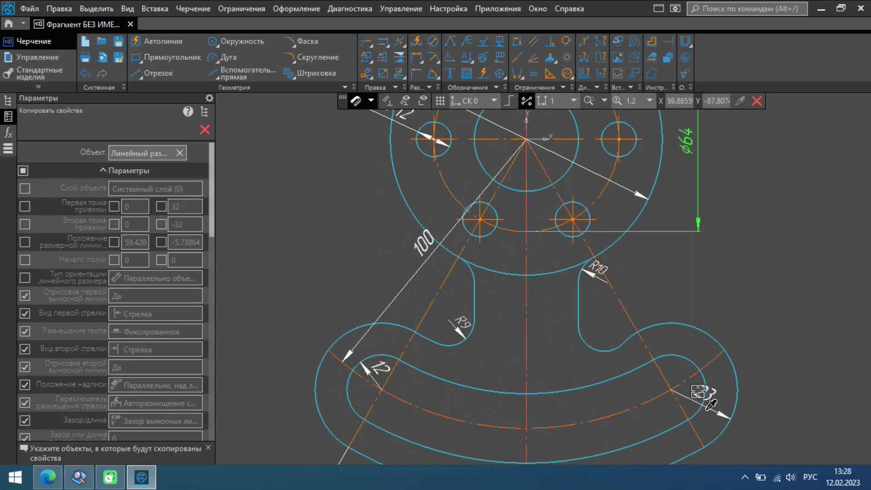
pyautogui.click(603, 268)
pyautogui.click(462, 319)
pyautogui.scroll(-3, 499, 226)
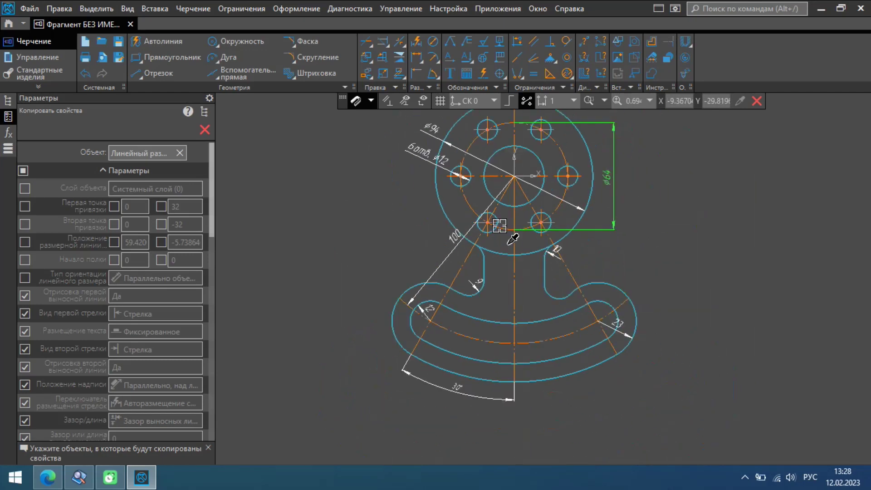
pyautogui.scroll(3, 487, 311)
pyautogui.click(459, 354)
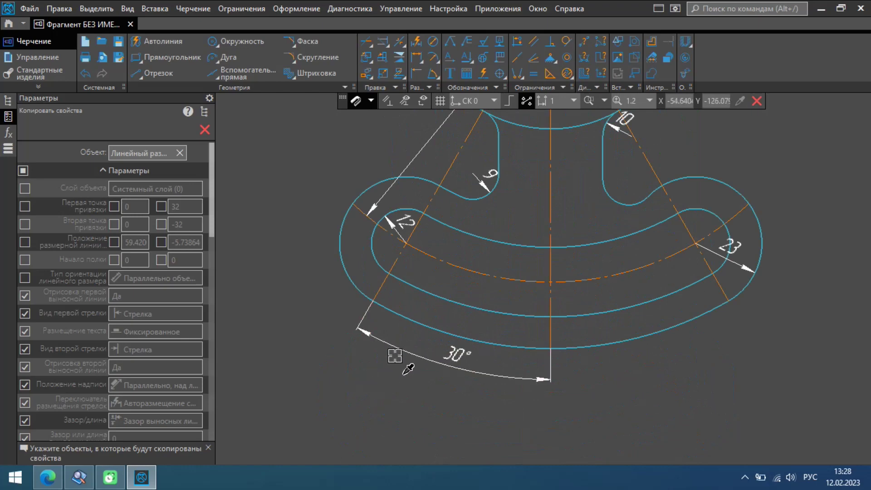
pyautogui.scroll(-3, 406, 371)
pyautogui.press('Escape')
# Step: Set the six-hole diameter dimension's arrows outside the circle and move its text farther out beyond the flange
pyautogui.scroll(4, 430, 244)
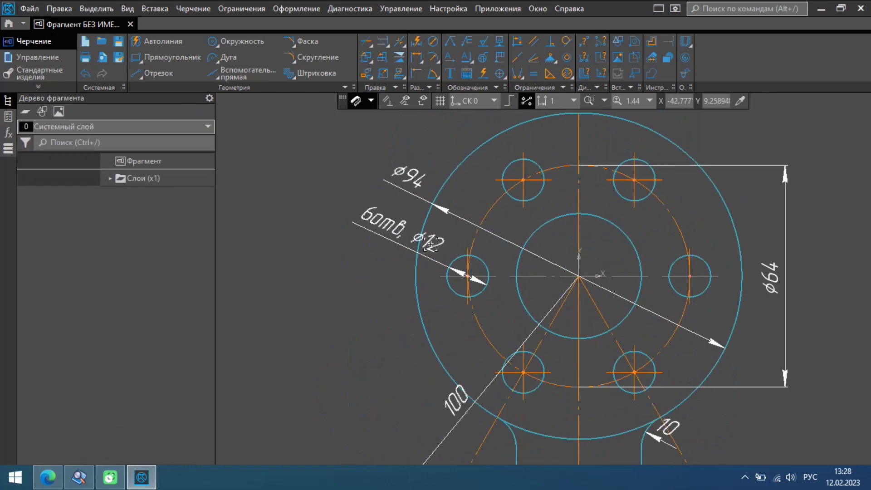
pyautogui.click(430, 244)
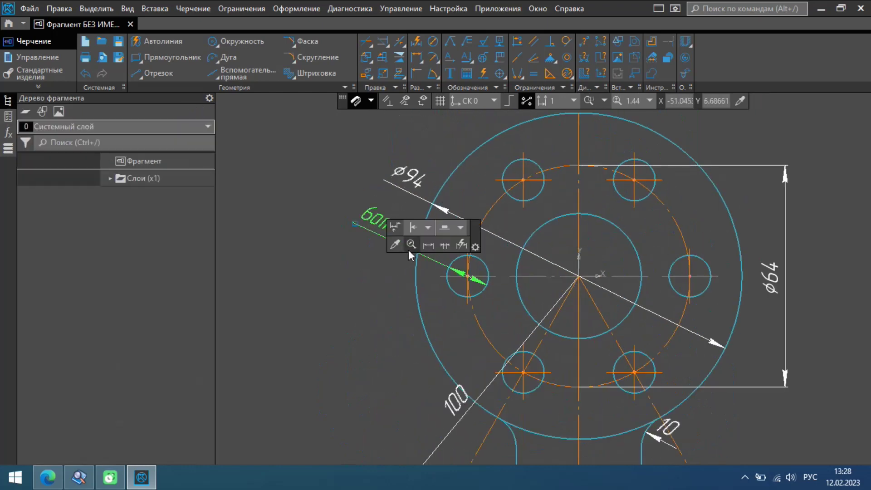
pyautogui.click(444, 246)
pyautogui.moveTo(355, 224); pyautogui.dragTo(338, 214)
pyautogui.click(404, 219)
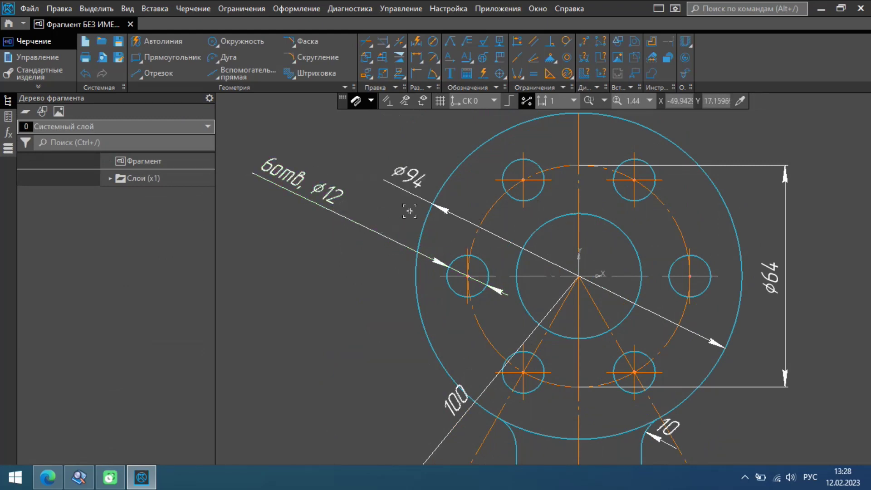
# Step: Shift the text of the flange's outer diameter dimension farther out along its dimension line
pyautogui.click(407, 180)
pyautogui.moveTo(369, 169)
pyautogui.mouseDown()
pyautogui.moveTo(387, 171)
pyautogui.moveTo(357, 168)
pyautogui.mouseUp()
pyautogui.scroll(-3, 352, 202)
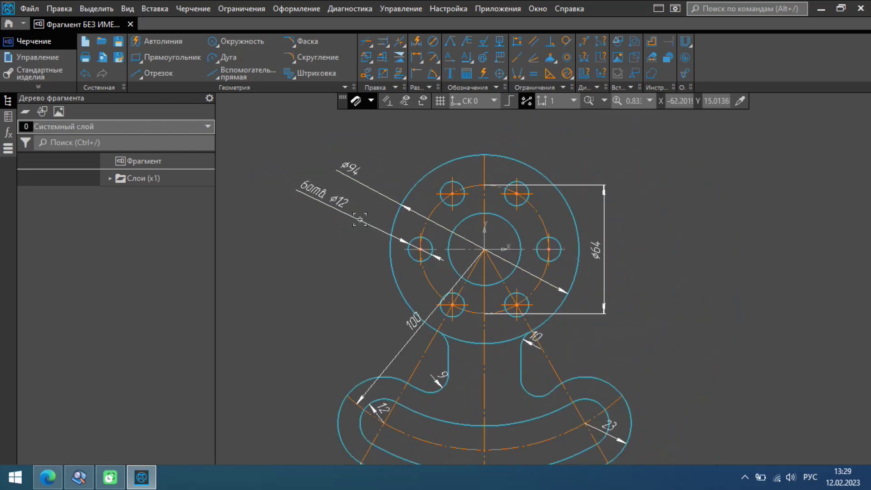
# Step: Move the slot centreline radius dimension's text down its dimension line, clear of the flange circle
pyautogui.scroll(-2, 360, 219)
pyautogui.scroll(6, 471, 320)
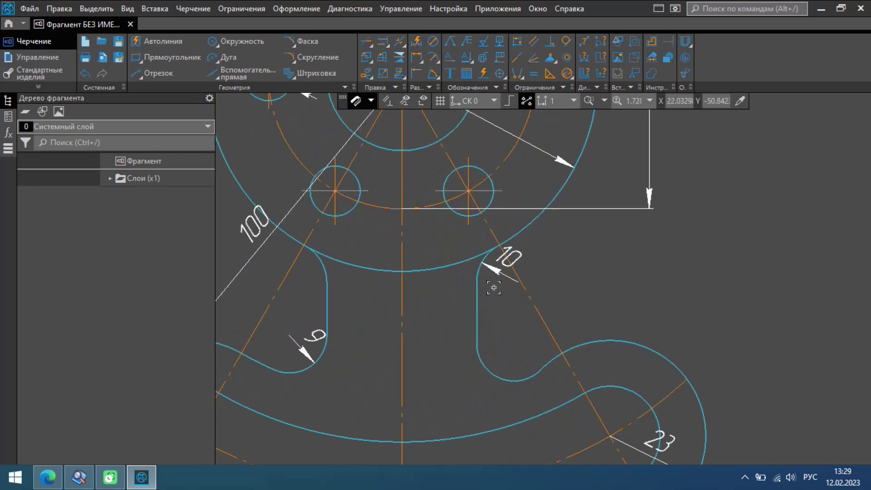
pyautogui.scroll(-4, 494, 288)
pyautogui.click(396, 262)
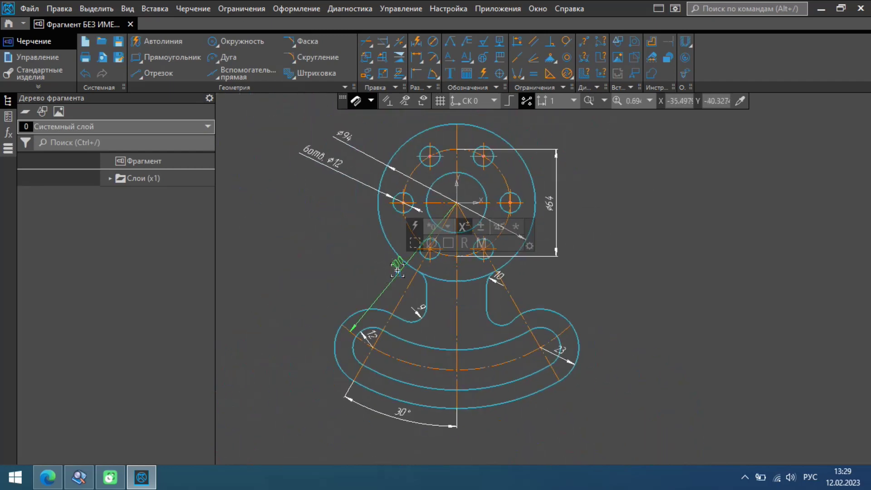
pyautogui.moveTo(397, 262); pyautogui.dragTo(382, 281)
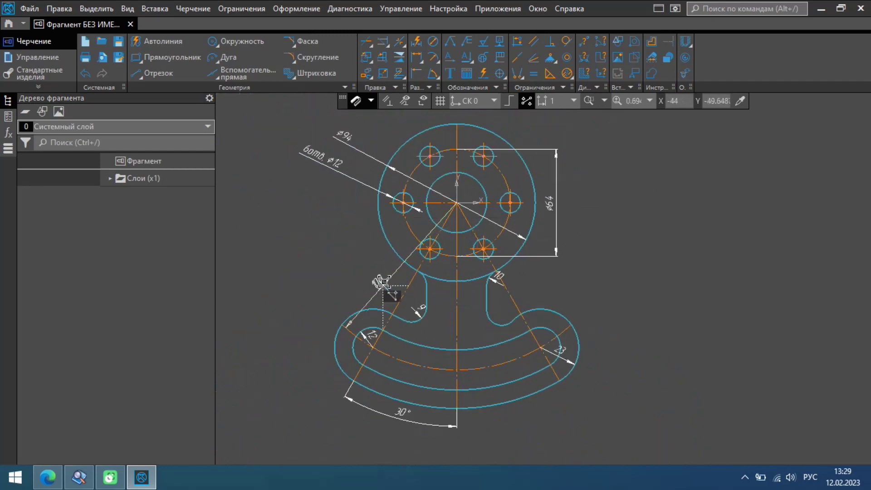
pyautogui.click(350, 285)
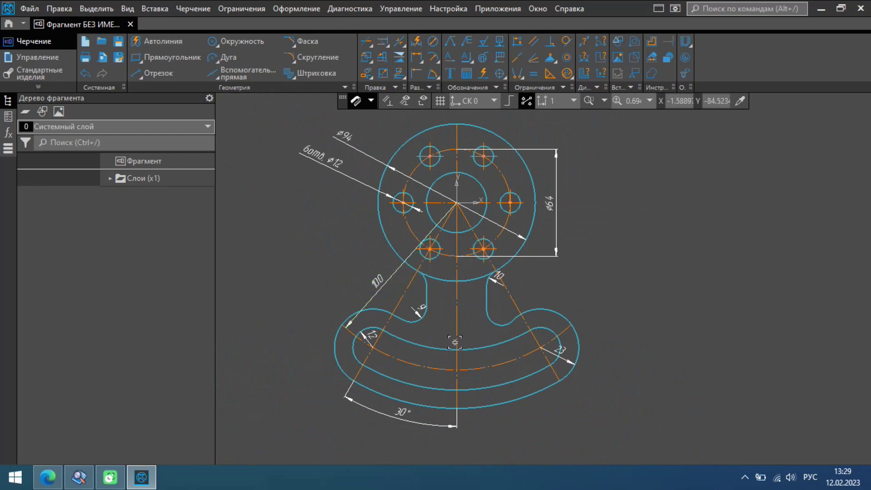
# Step: Add the prefix "R" to the radius dimension of the fillet between flange and neck so it reads R10
pyautogui.scroll(4, 447, 354)
pyautogui.scroll(-1, 478, 238)
pyautogui.scroll(-3, 478, 238)
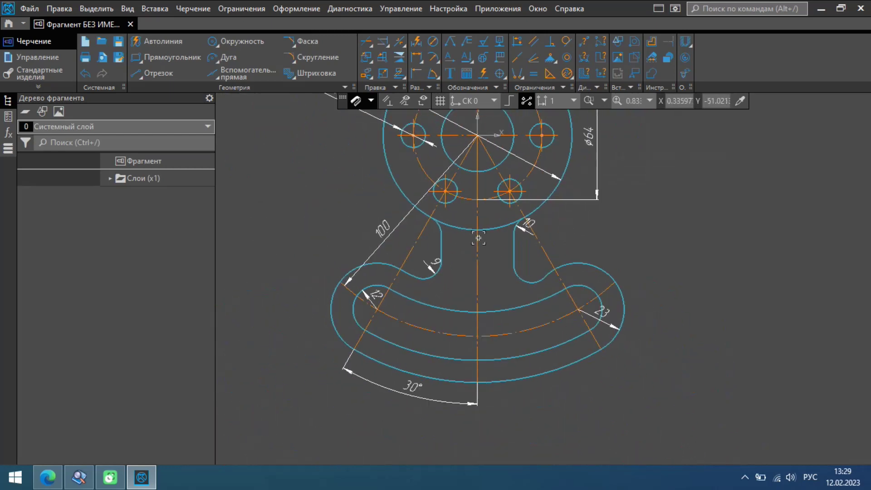
pyautogui.scroll(4, 526, 223)
pyautogui.doubleClick(525, 222)
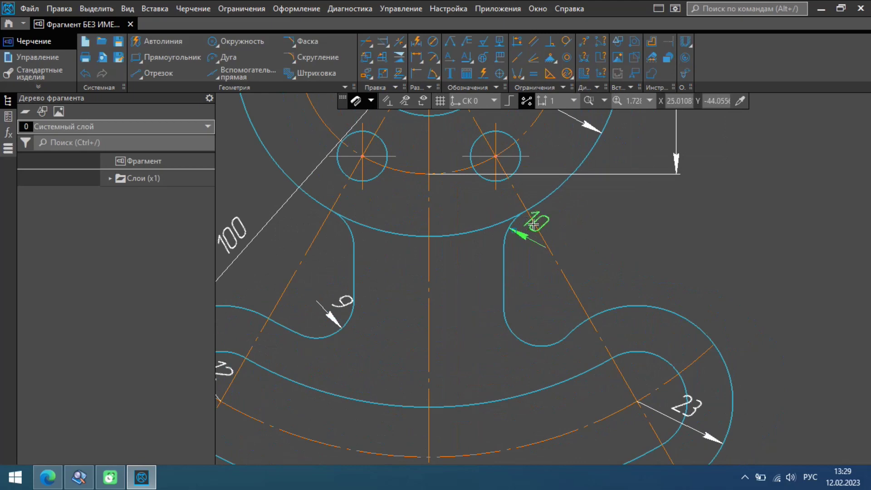
pyautogui.click(526, 215)
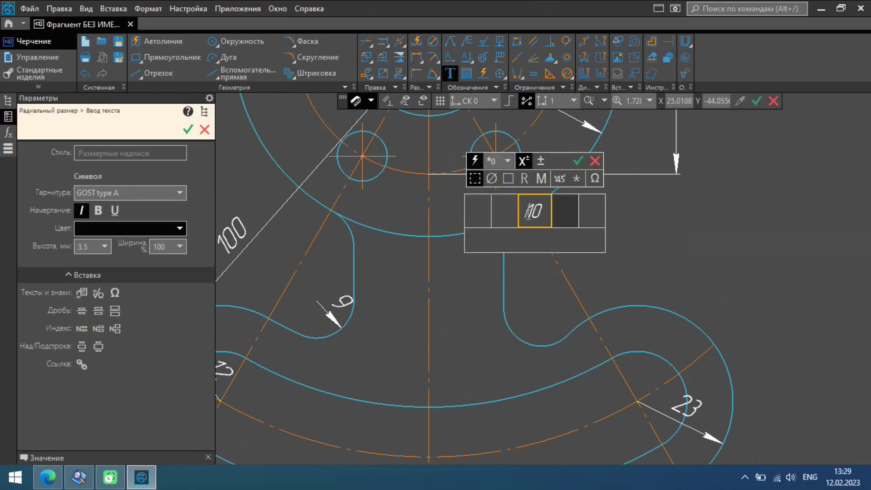
pyautogui.write('R')
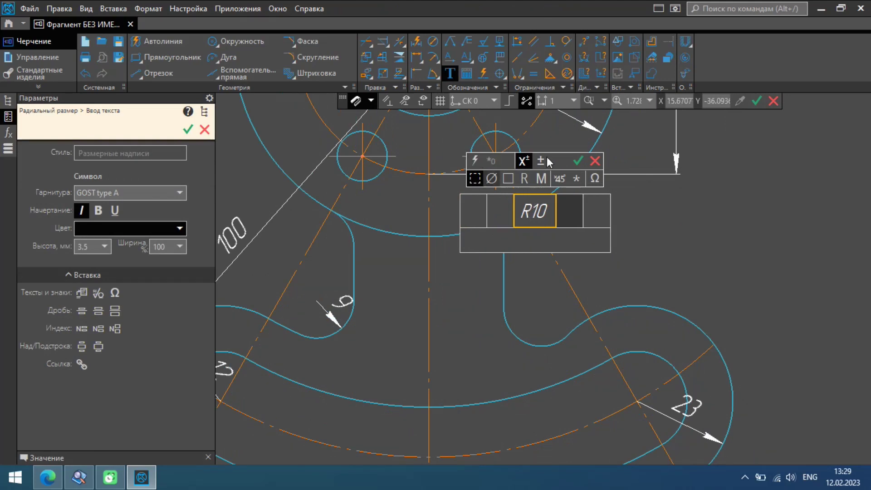
pyautogui.click(578, 160)
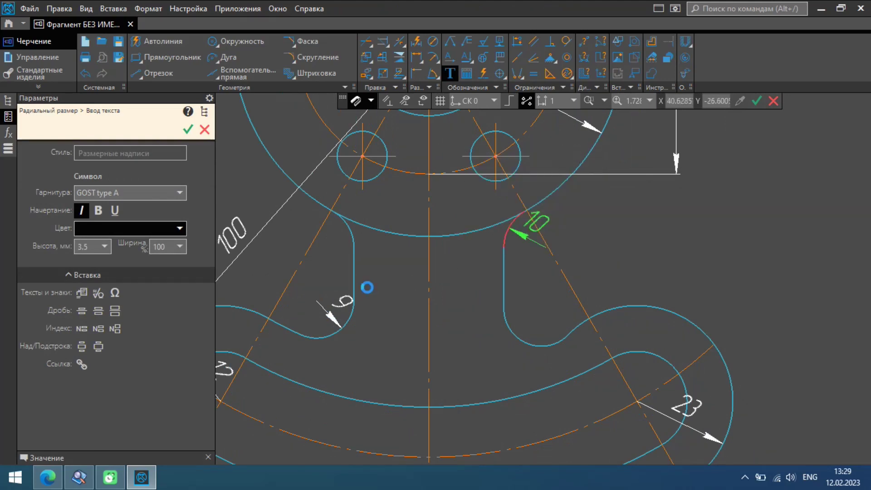
# Step: Add the prefix "R" to the radius dimension of the fillet between neck and base so it reads R9
pyautogui.click(335, 302)
pyautogui.click(336, 291)
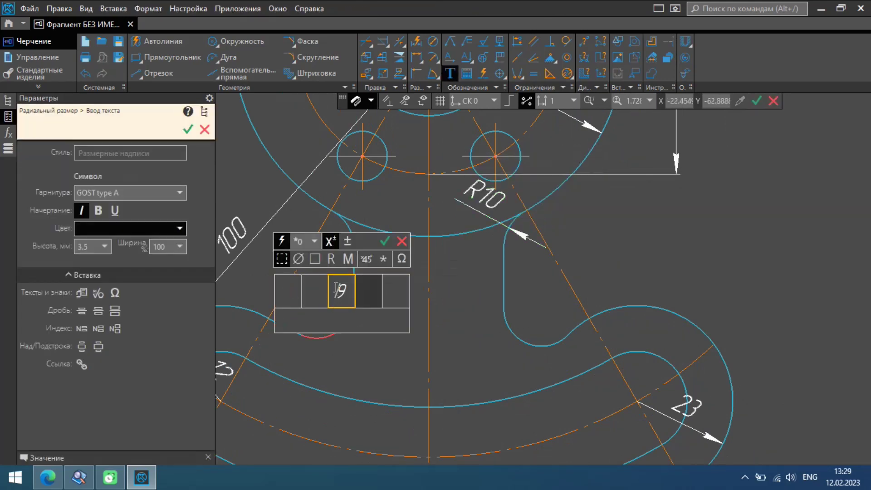
pyautogui.write('R')
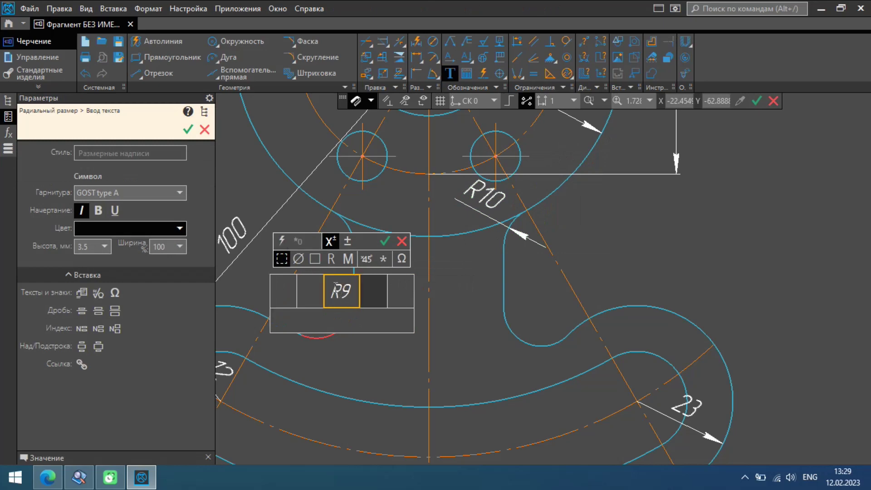
pyautogui.click(385, 241)
# Step: Add the R sign to the slot centreline's radius dimension so it reads R100
pyautogui.scroll(-4, 510, 278)
pyautogui.scroll(2, 416, 286)
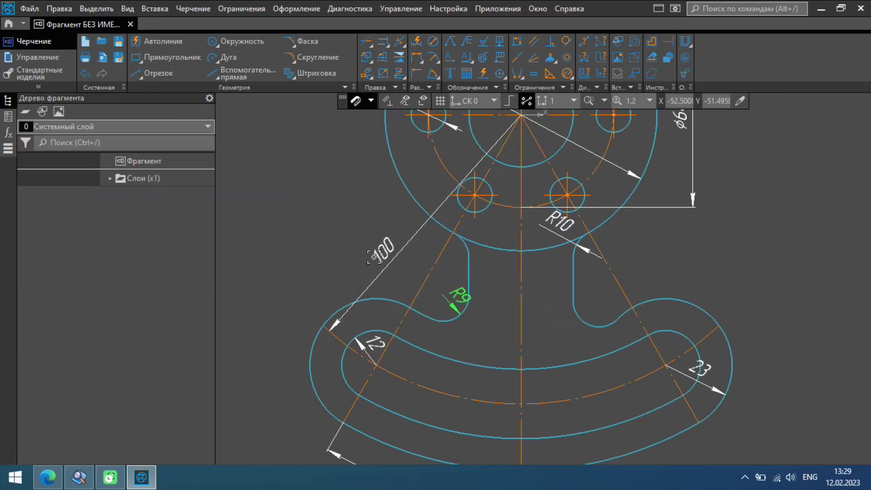
pyautogui.doubleClick(371, 249)
pyautogui.click(373, 246)
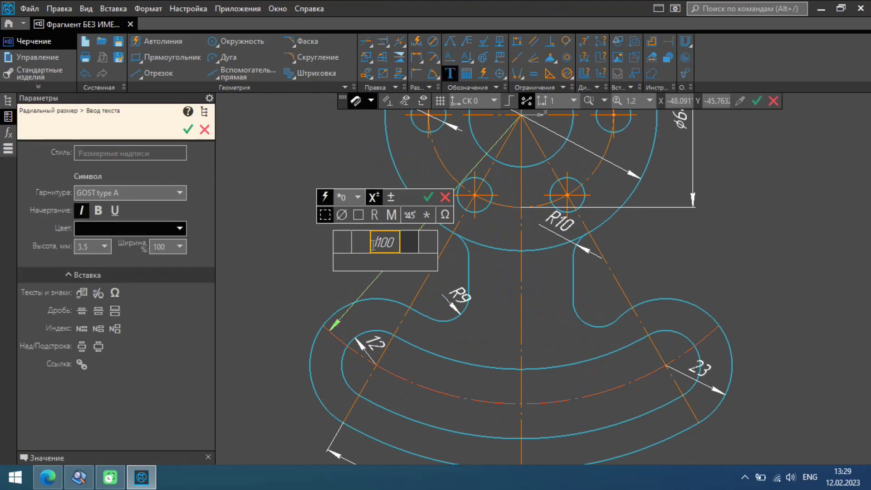
pyautogui.click(375, 214)
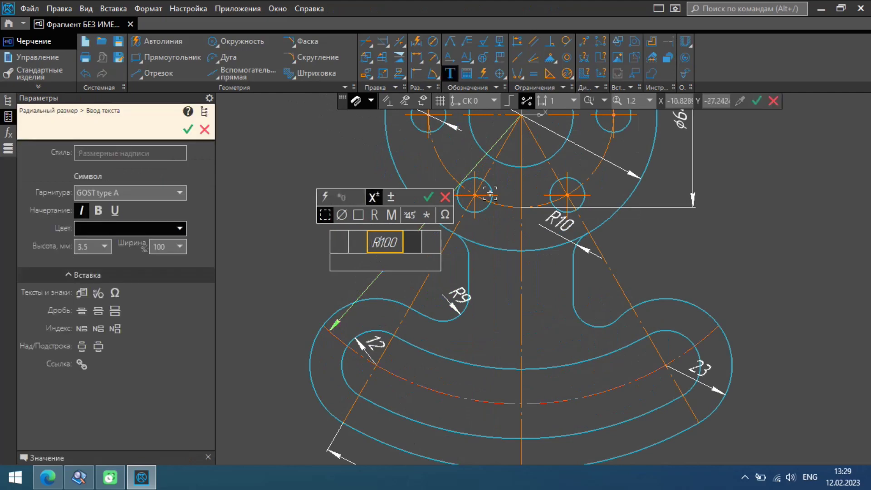
pyautogui.click(428, 197)
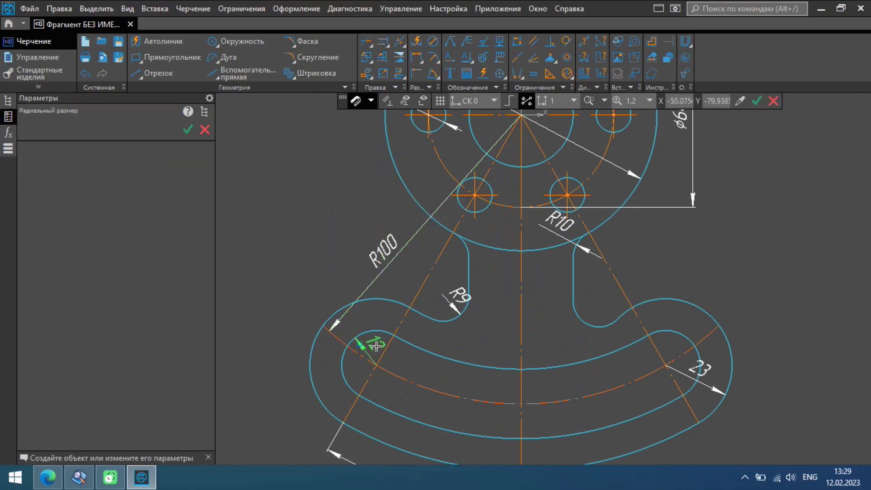
# Step: Add the R sign to the slot end's radius dimension so it reads R12
pyautogui.doubleClick(376, 340)
pyautogui.click(371, 331)
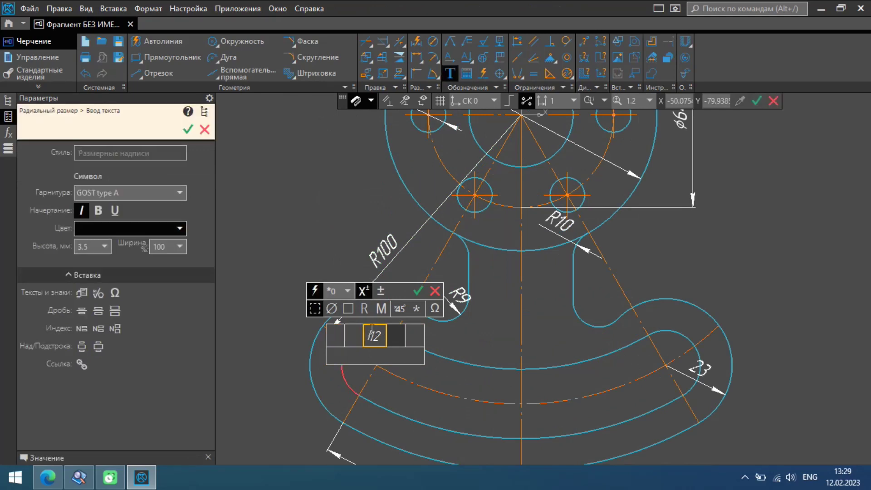
pyautogui.click(364, 309)
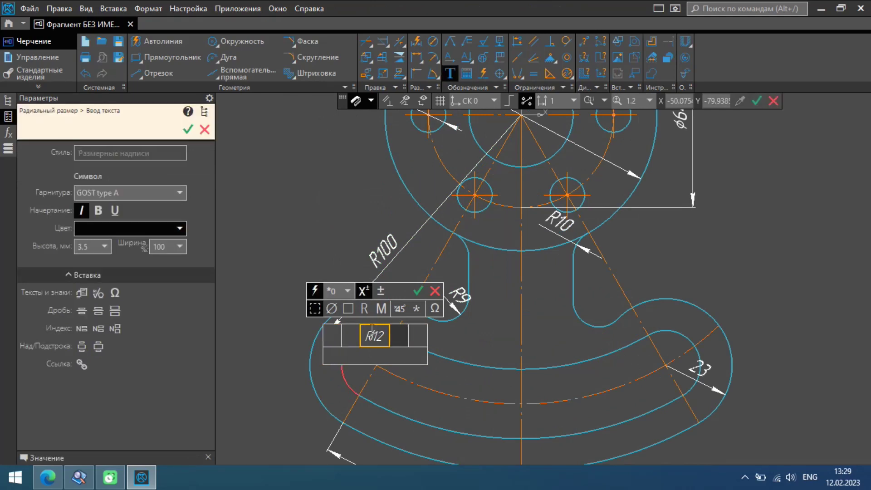
pyautogui.click(418, 291)
# Step: Add the R sign to the radius dimension of the base's rounded outer end so it reads R23
pyautogui.doubleClick(694, 366)
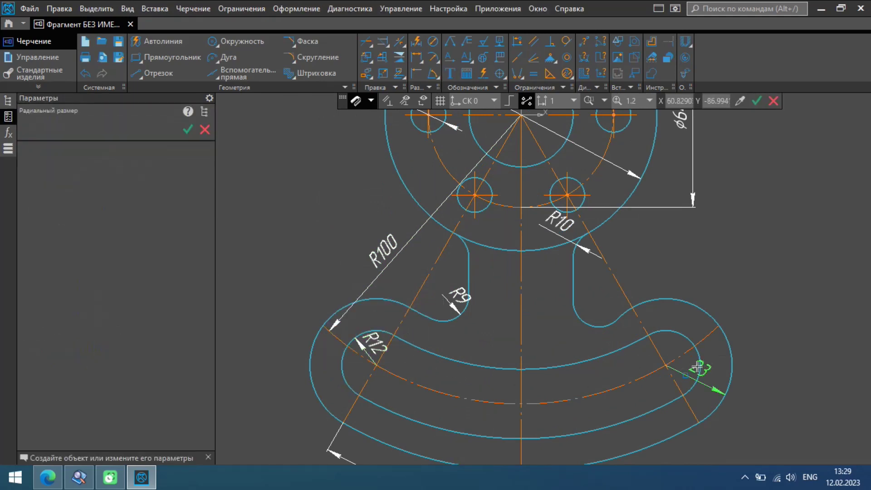
pyautogui.click(695, 367)
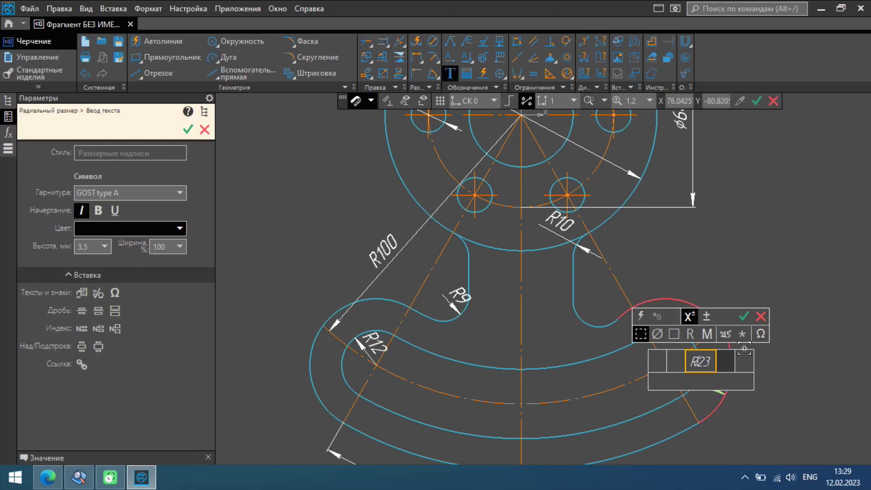
pyautogui.click(743, 316)
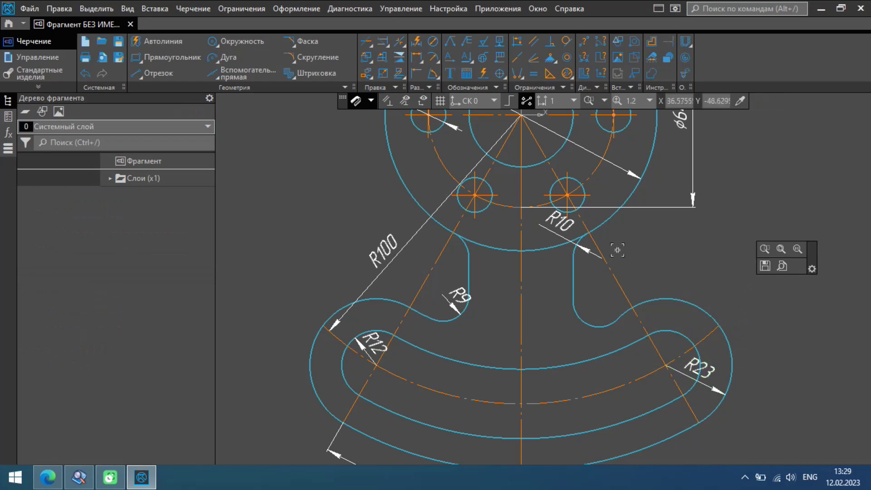
pyautogui.scroll(-5, 609, 252)
pyautogui.scroll(5, 556, 204)
pyautogui.scroll(-4, 554, 205)
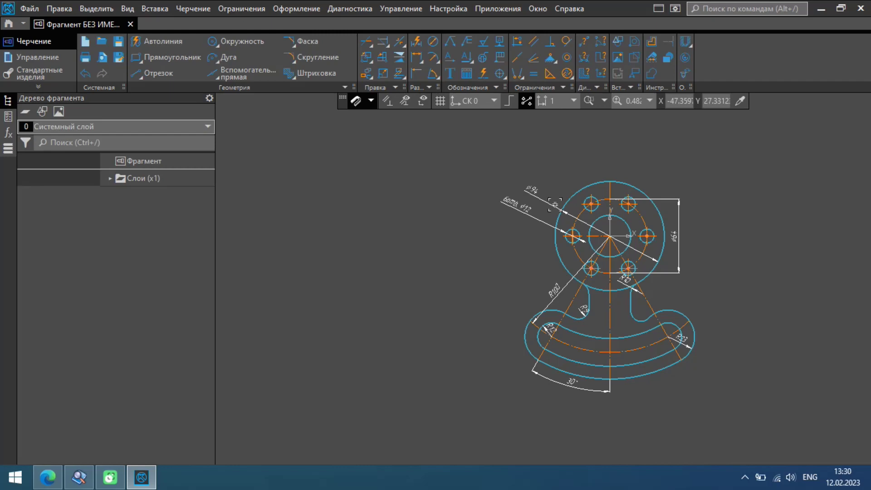
pyautogui.scroll(-2, 397, 189)
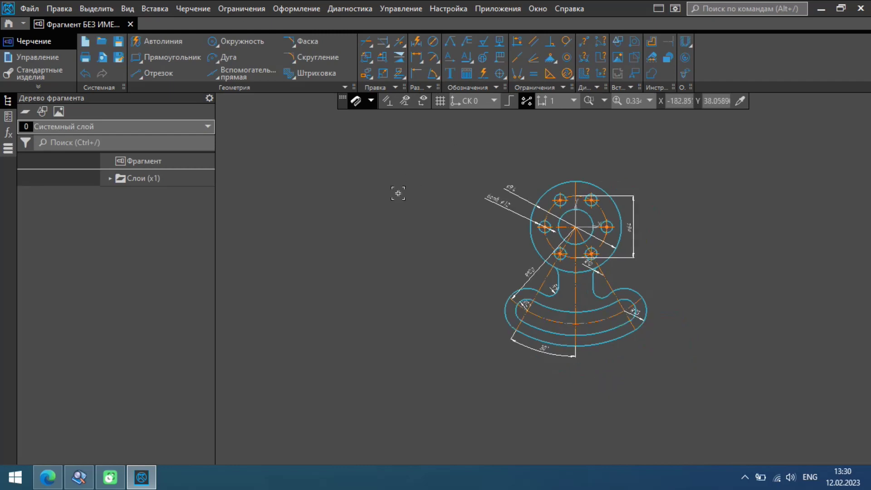
pyautogui.scroll(6, 486, 210)
pyautogui.scroll(-4, 486, 210)
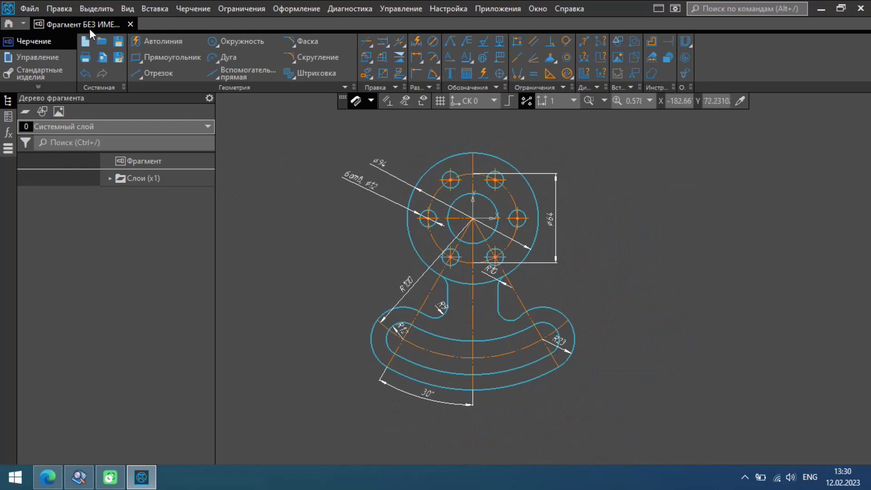
# Step: Start saving the fragment and choose the desktop folder "Все для вас" as its location
pyautogui.click(119, 43)
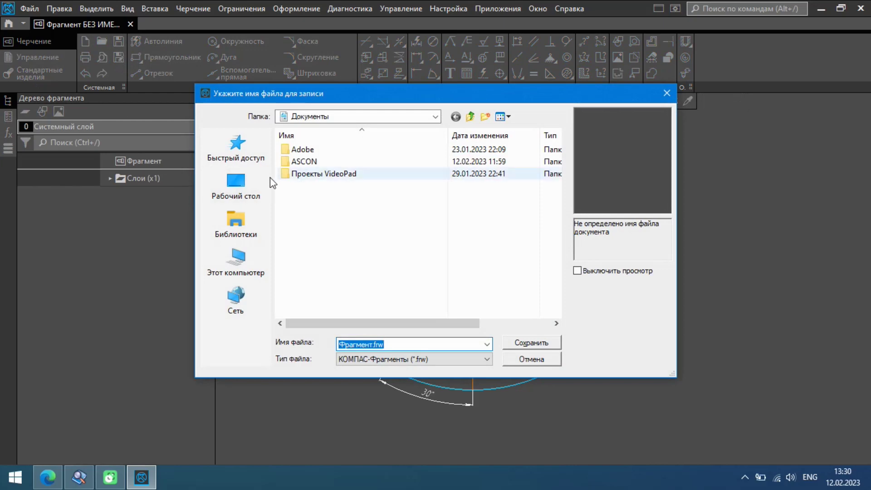
pyautogui.click(267, 183)
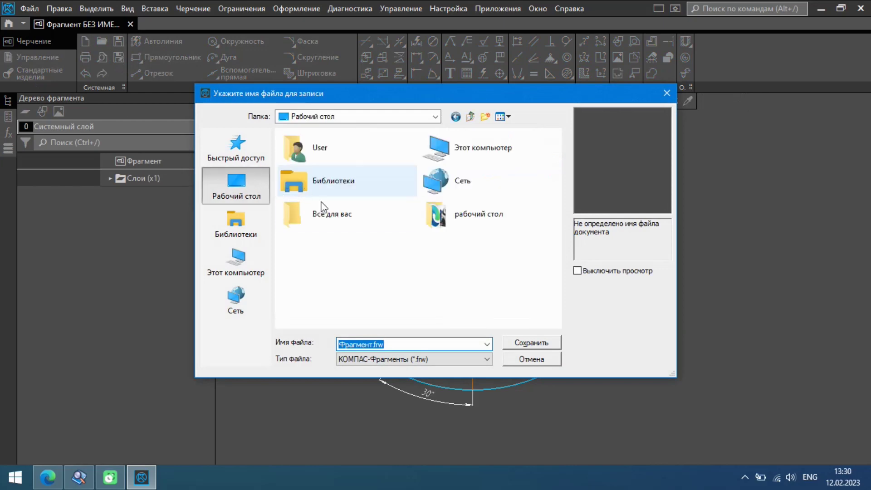
pyautogui.doubleClick(326, 210)
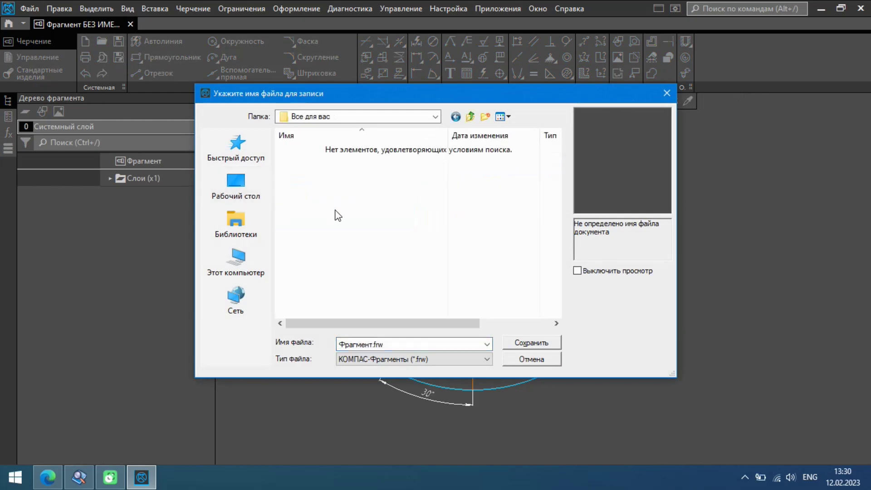
# Step: Replace the default file name with "Гитара", keeping the .frw extension
pyautogui.doubleClick(371, 345)
pyautogui.click(371, 345)
pyautogui.moveTo(372, 344); pyautogui.dragTo(324, 350)
pyautogui.press('BackSpace')
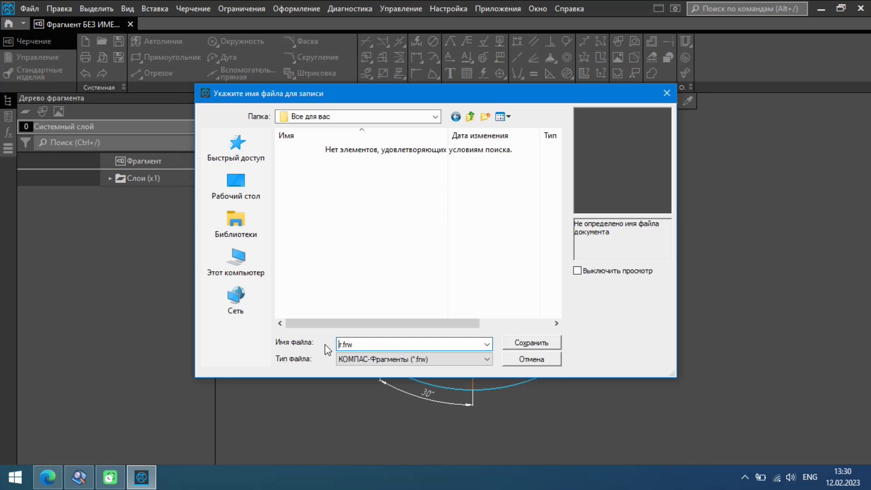
pyautogui.write('U')
pyautogui.hotkey('alt', 'shift')
pyautogui.write('Гитара')
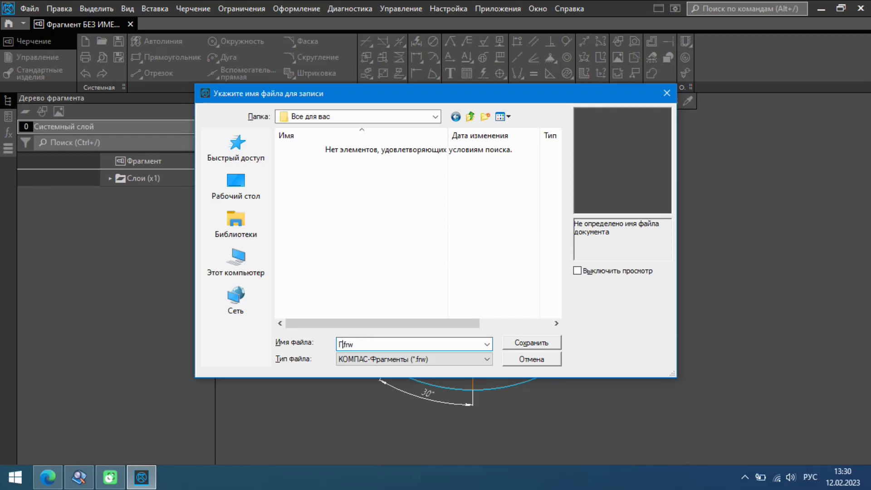